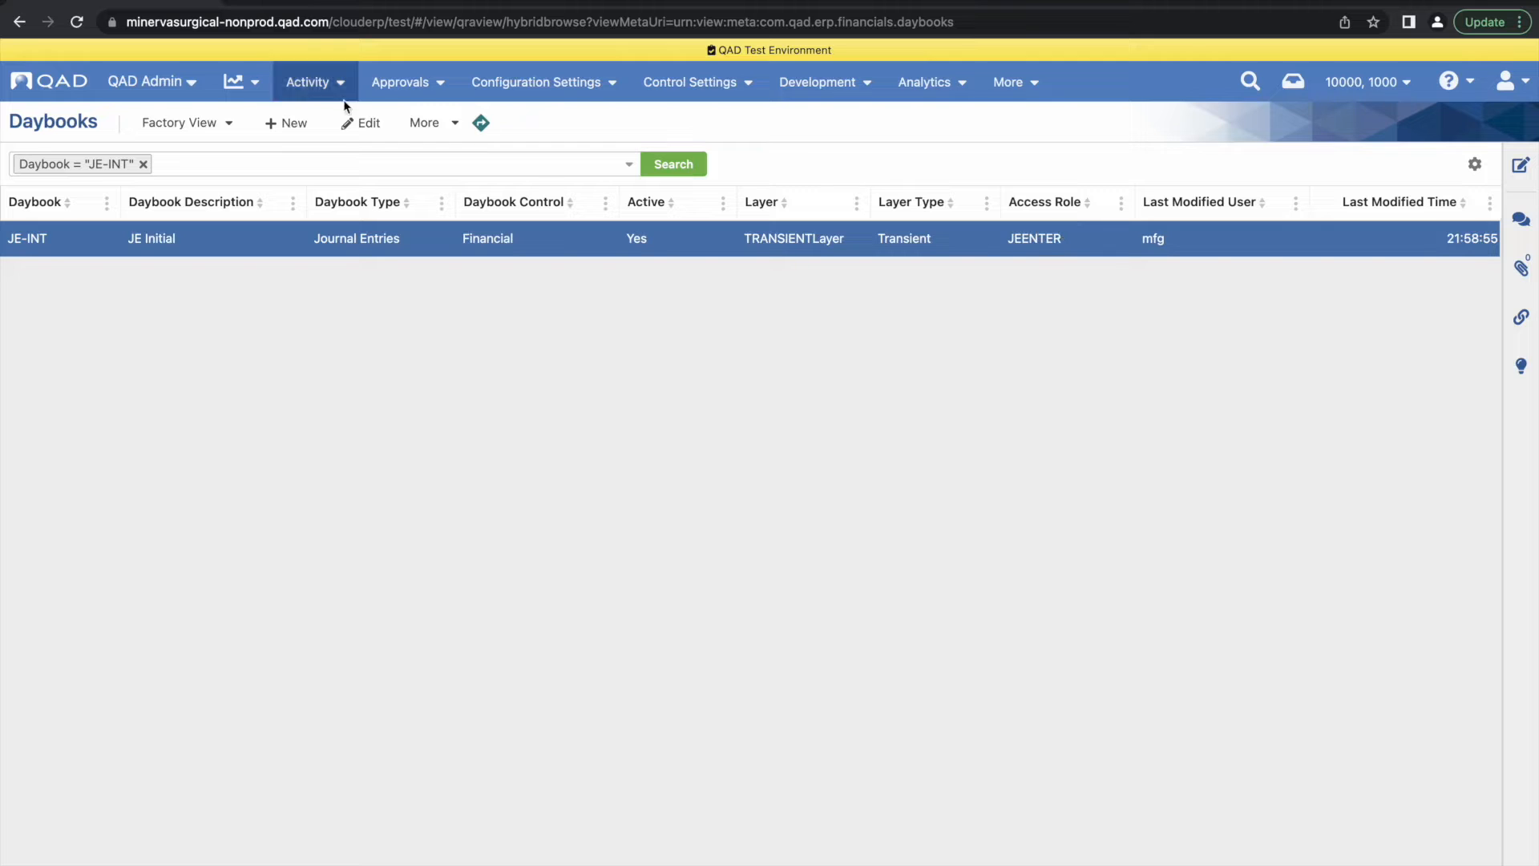
# Search the daybooks for JE-APPR to check its layer and access role
pyautogui.write('JE')
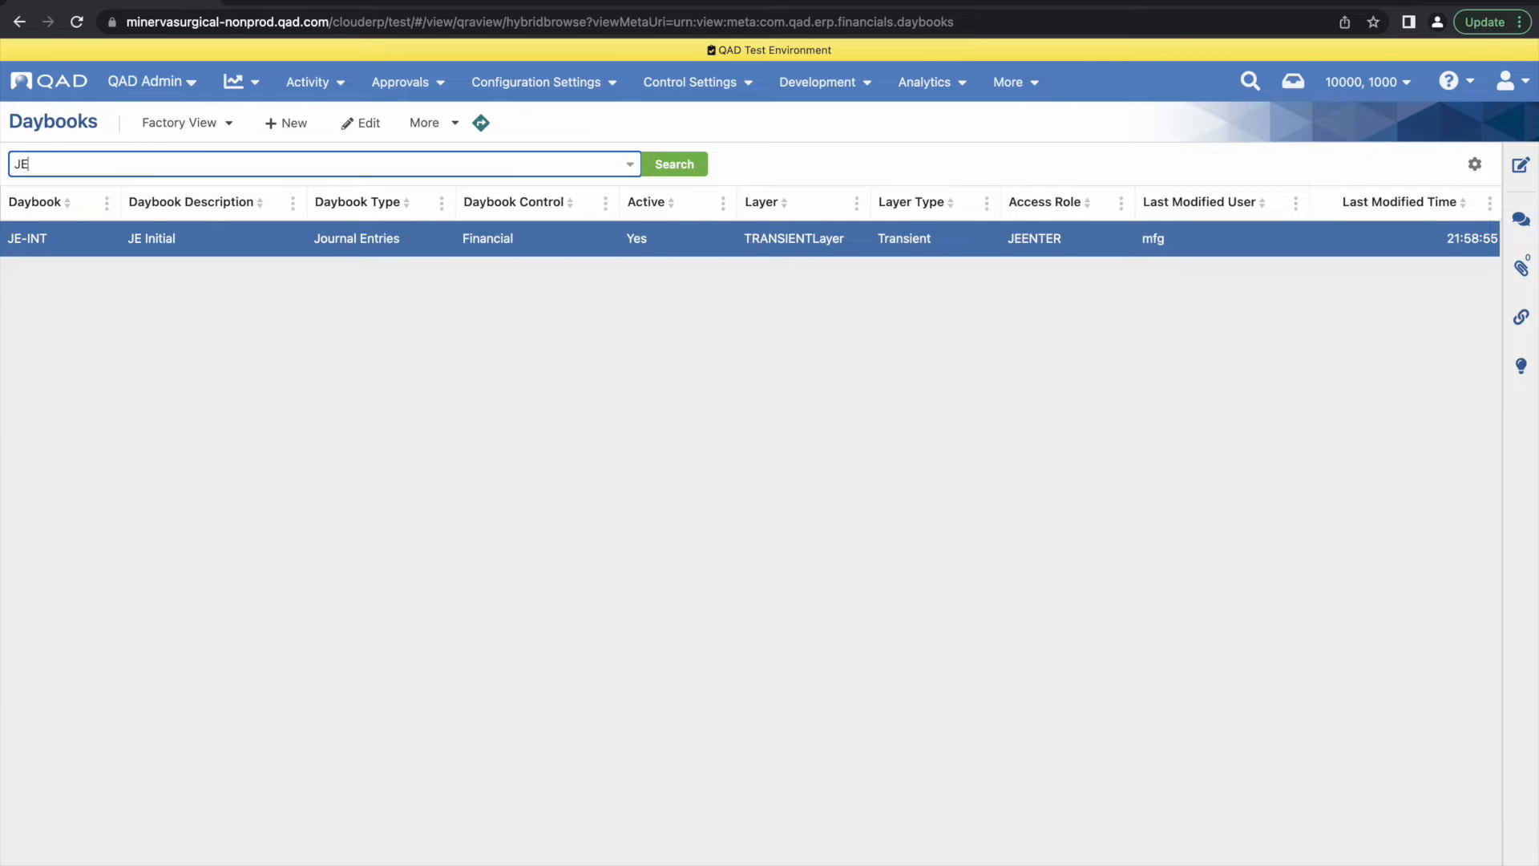
pyautogui.write('-APPR')
pyautogui.click(666, 167)
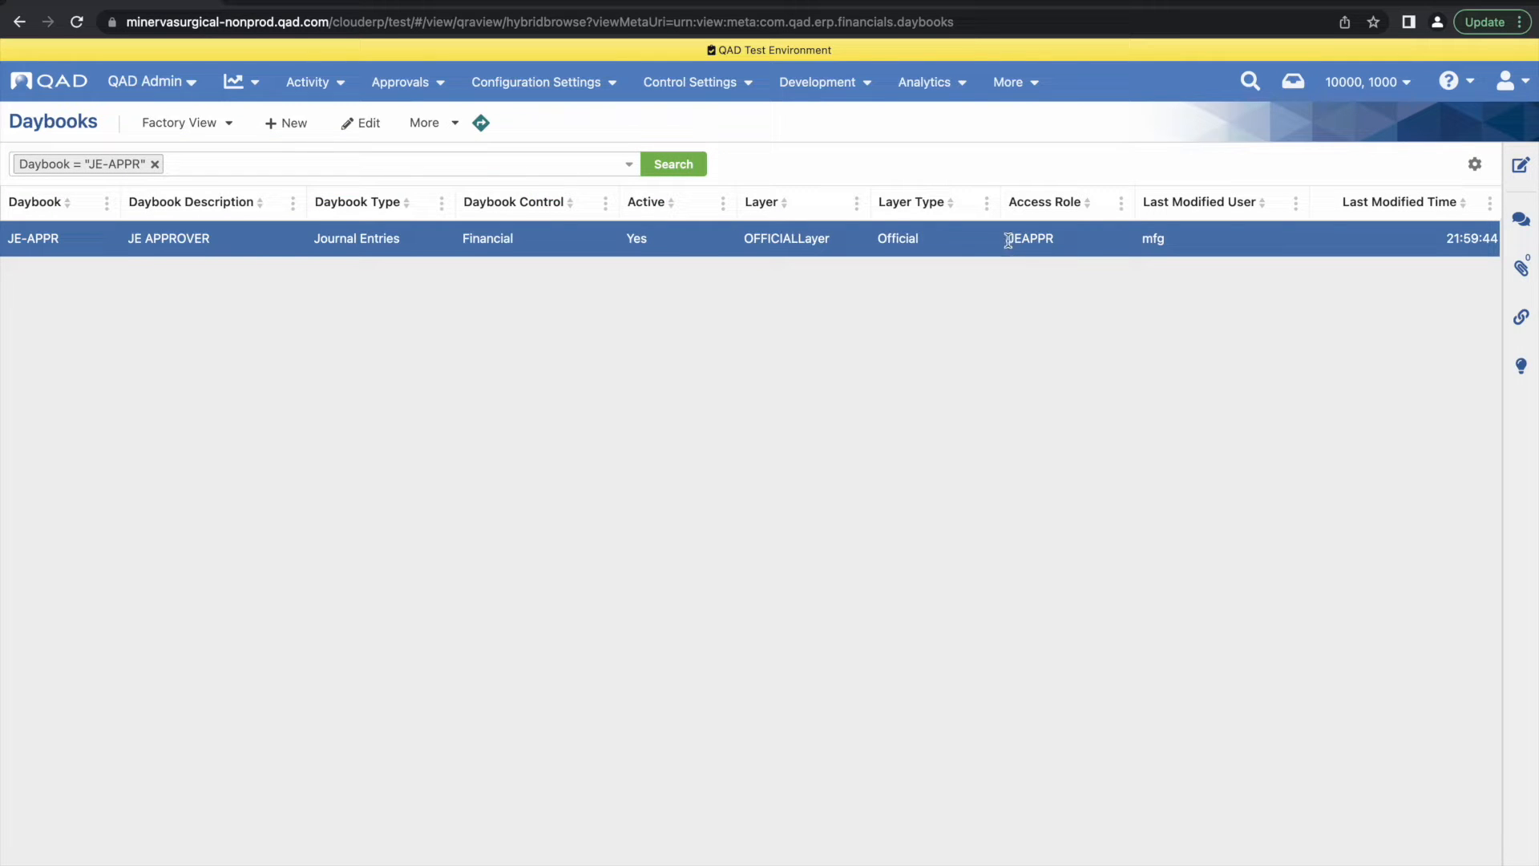
# Replace the daybook filter with JETDAYB and search to check its layer and access role
pyautogui.click(155, 164)
pyautogui.click(79, 163)
pyautogui.write('JET')
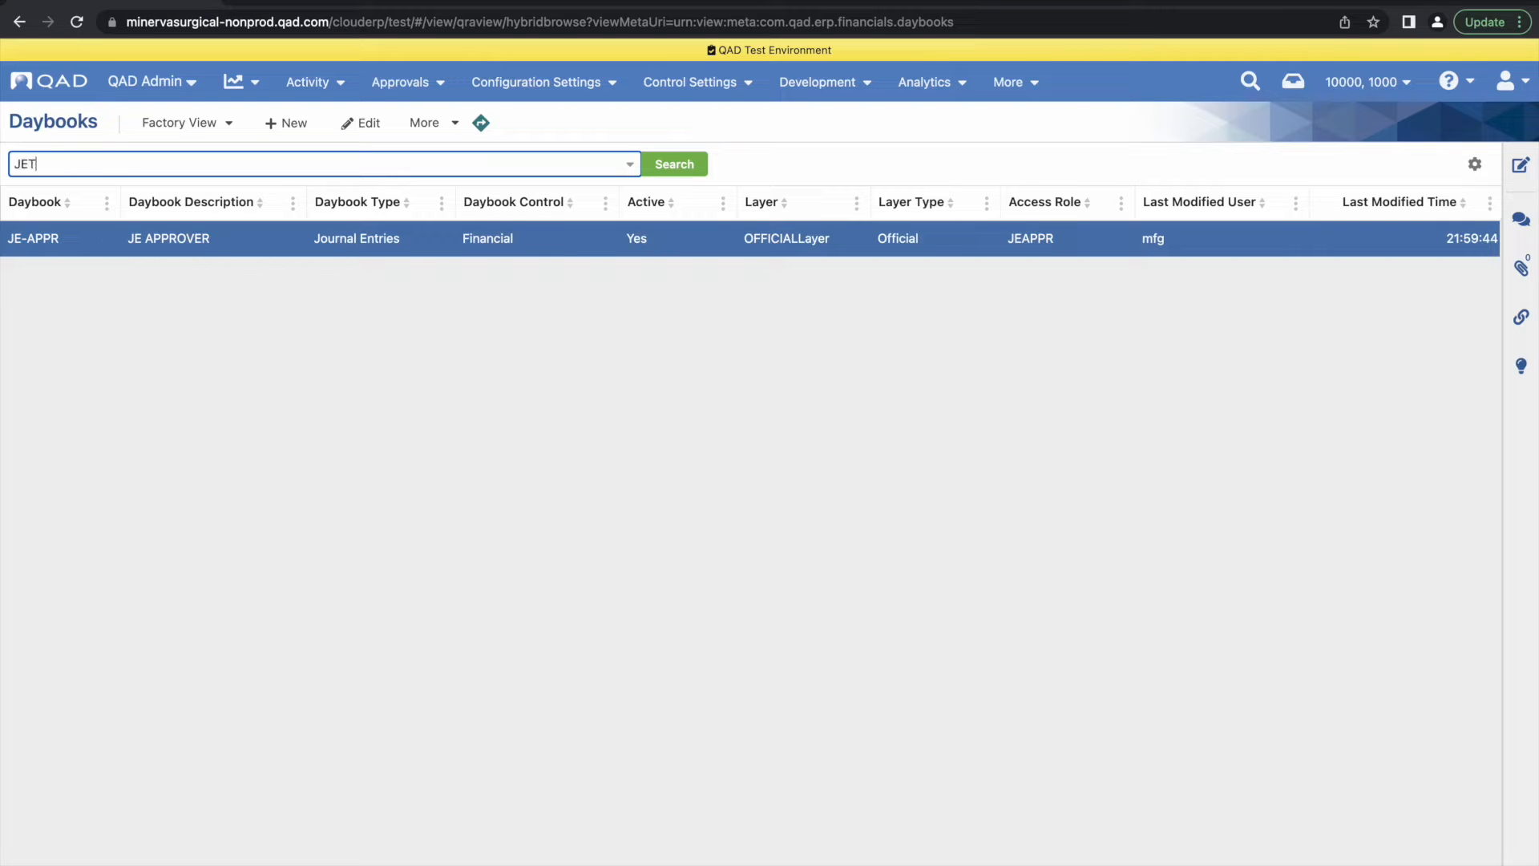
pyautogui.write('DAYB')
pyautogui.click(670, 168)
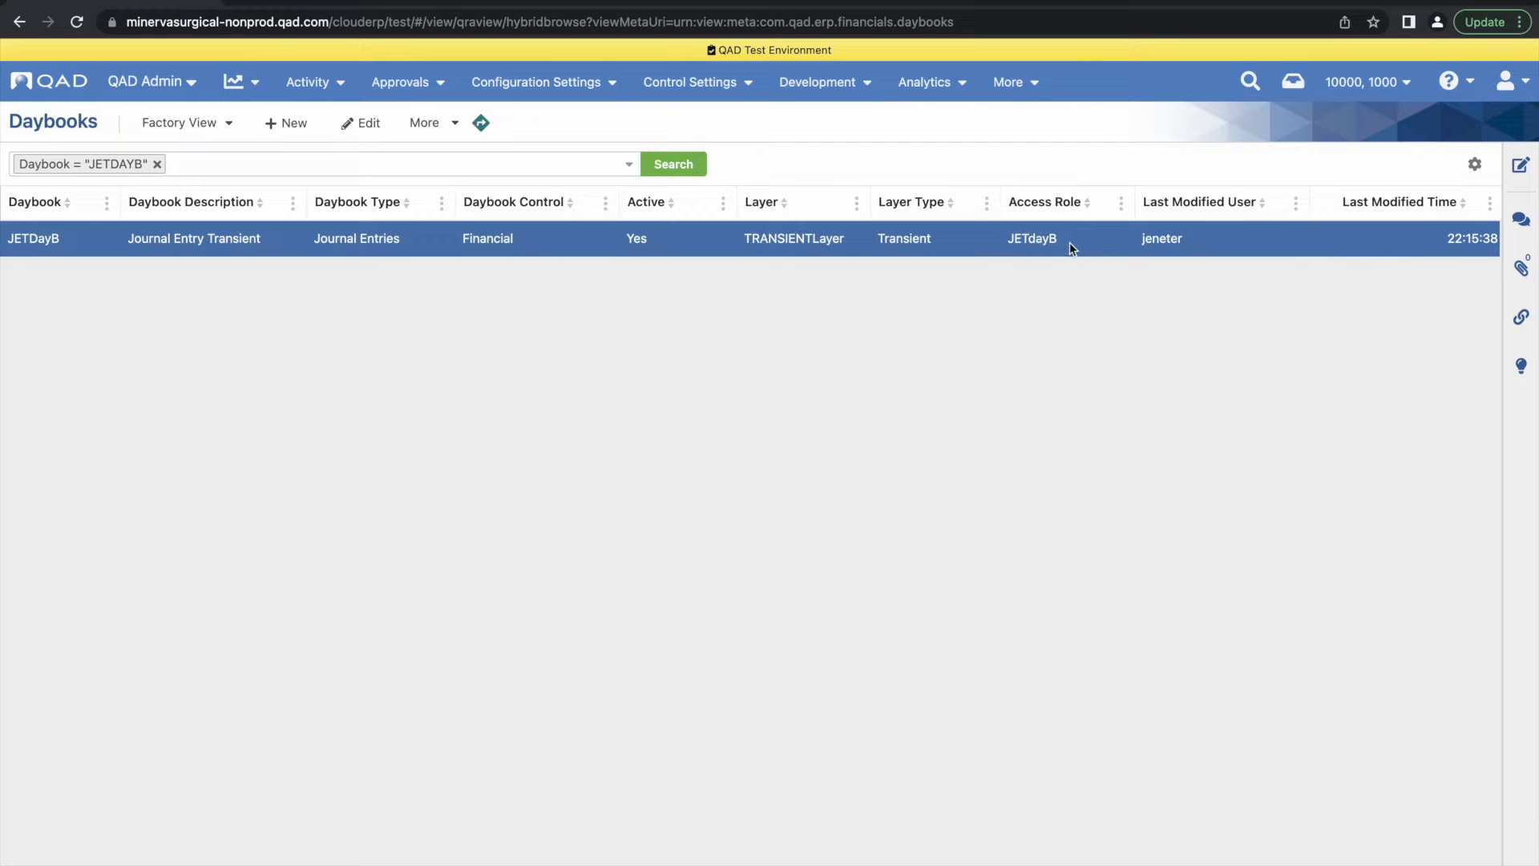
# Open the User Access page and filter for user IDs starting with JE
pyautogui.click(1011, 82)
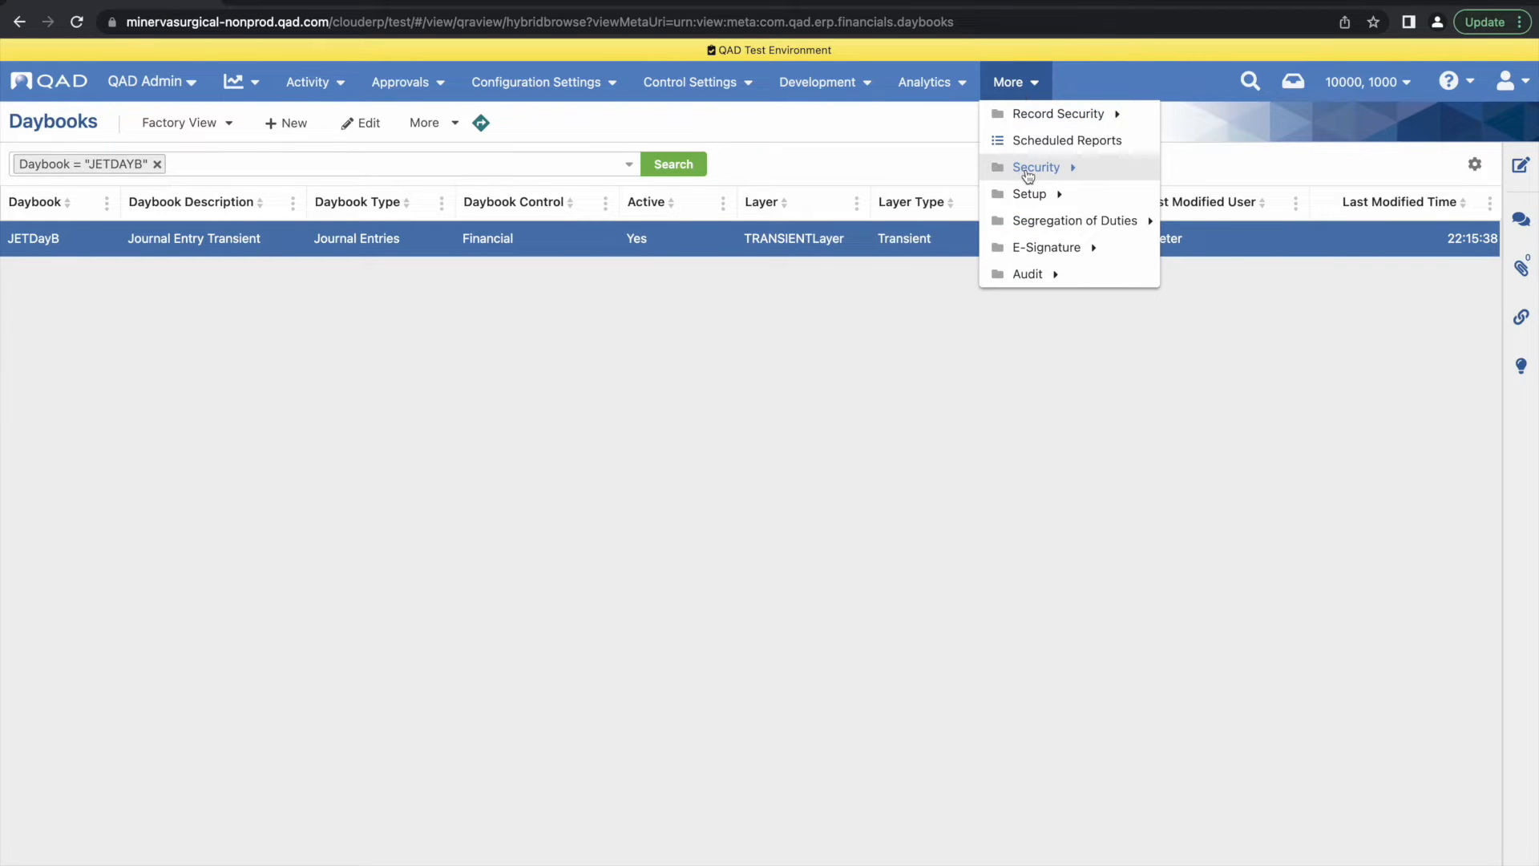
pyautogui.click(1025, 167)
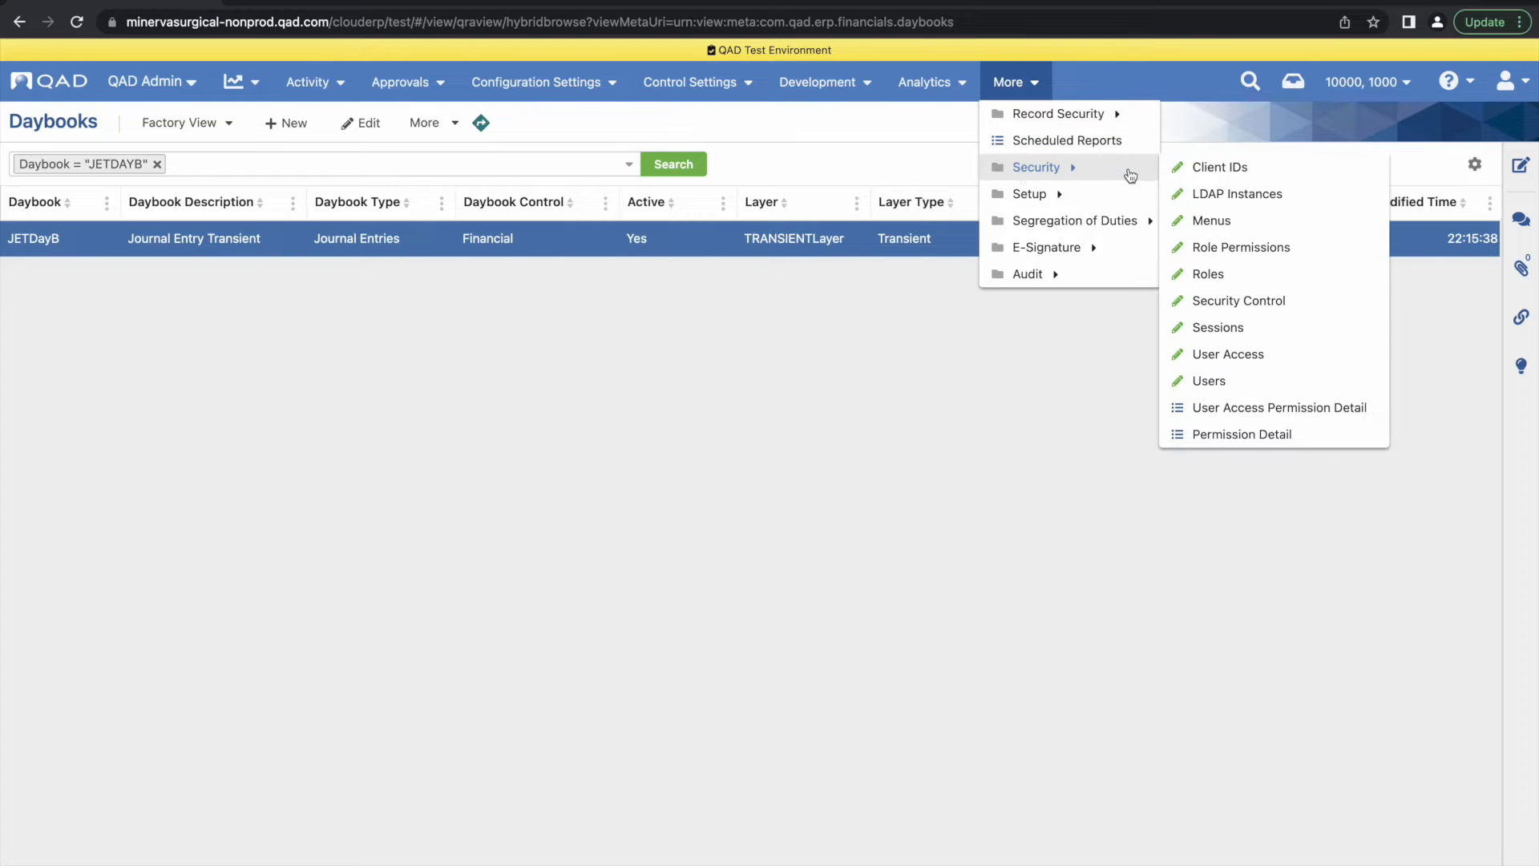
pyautogui.click(1202, 354)
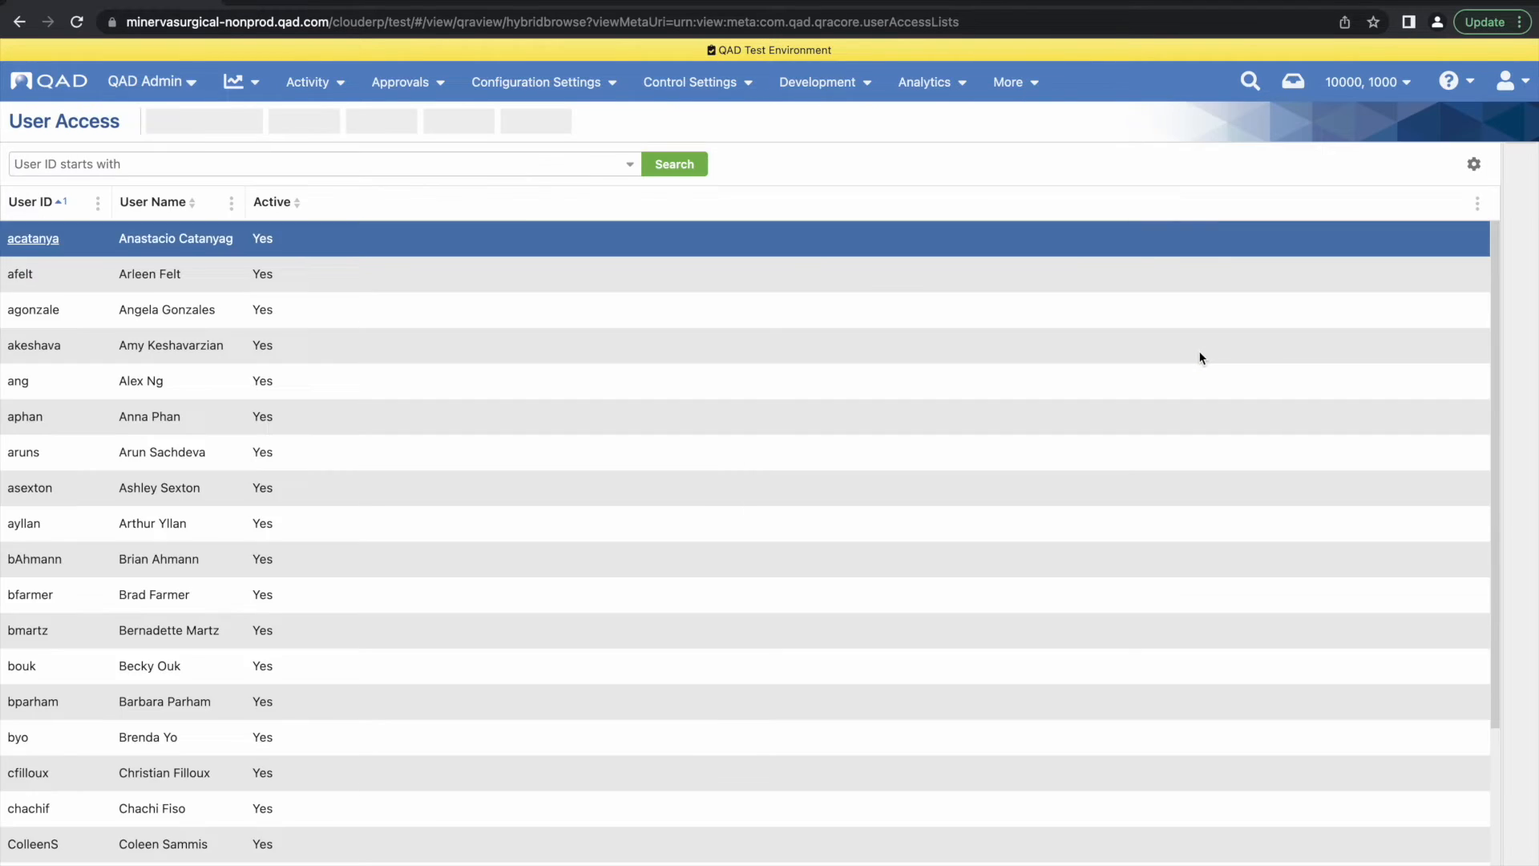
pyautogui.click(202, 169)
pyautogui.write('JE')
pyautogui.press('Return')
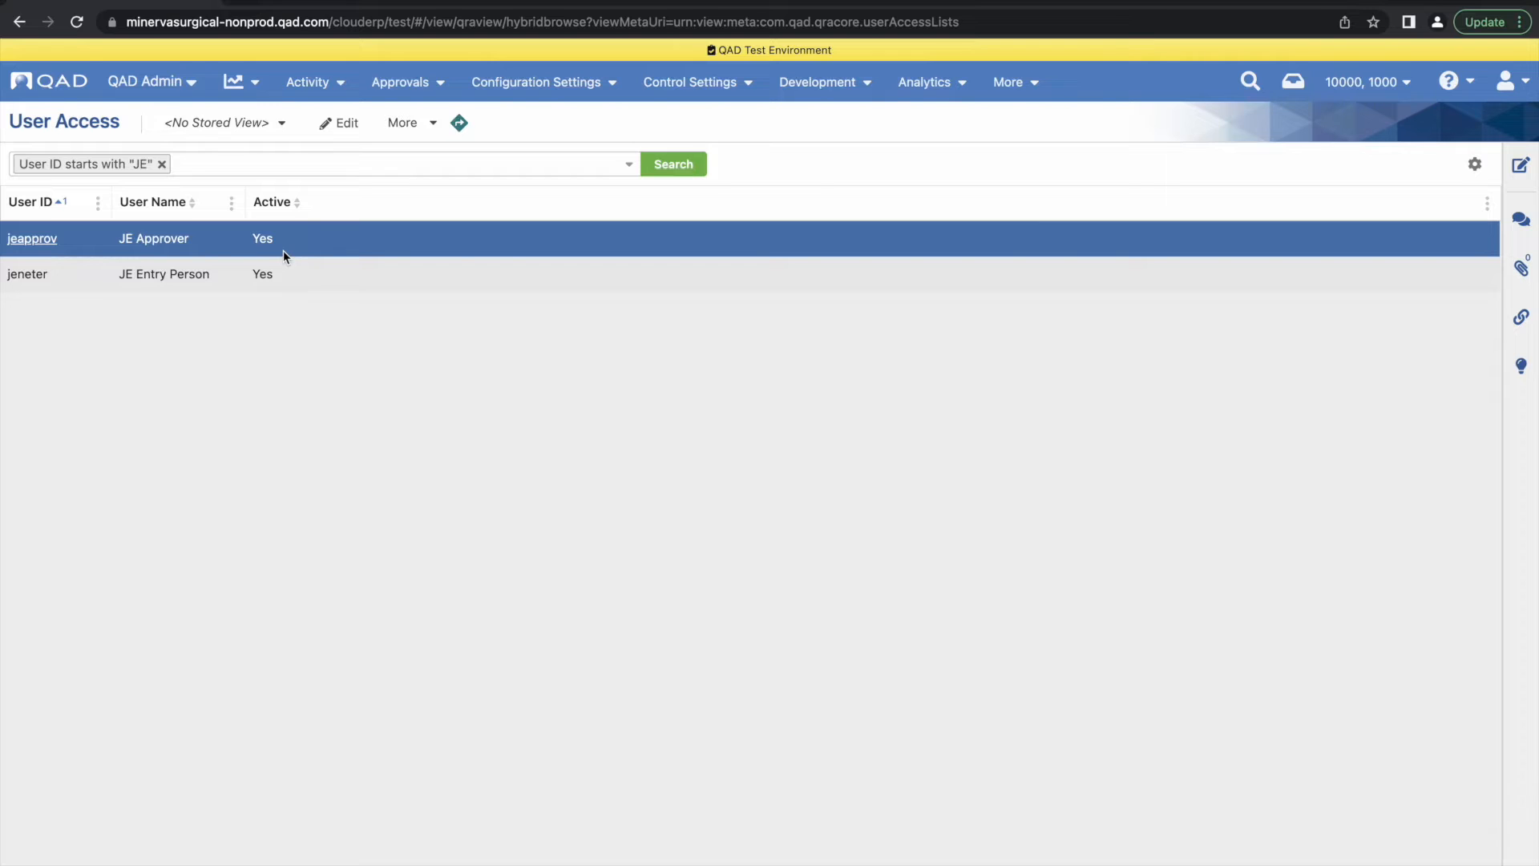
# Examine the journal entry roles assigned to the JE Approver and JE Entry Person users, returning to the user list
pyautogui.click(343, 239)
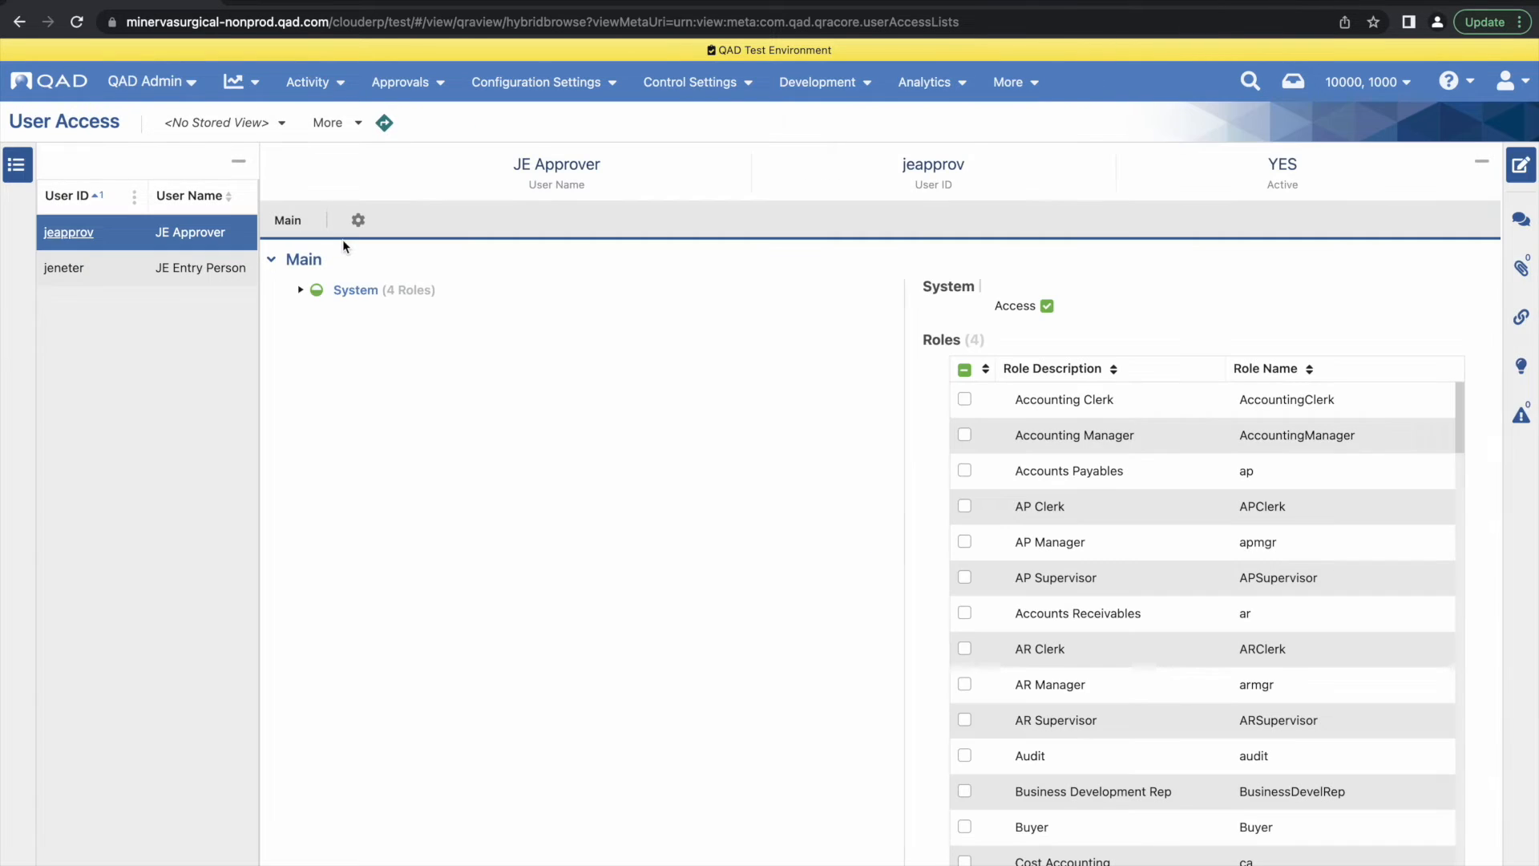
pyautogui.moveTo(1457, 431); pyautogui.dragTo(1487, 615)
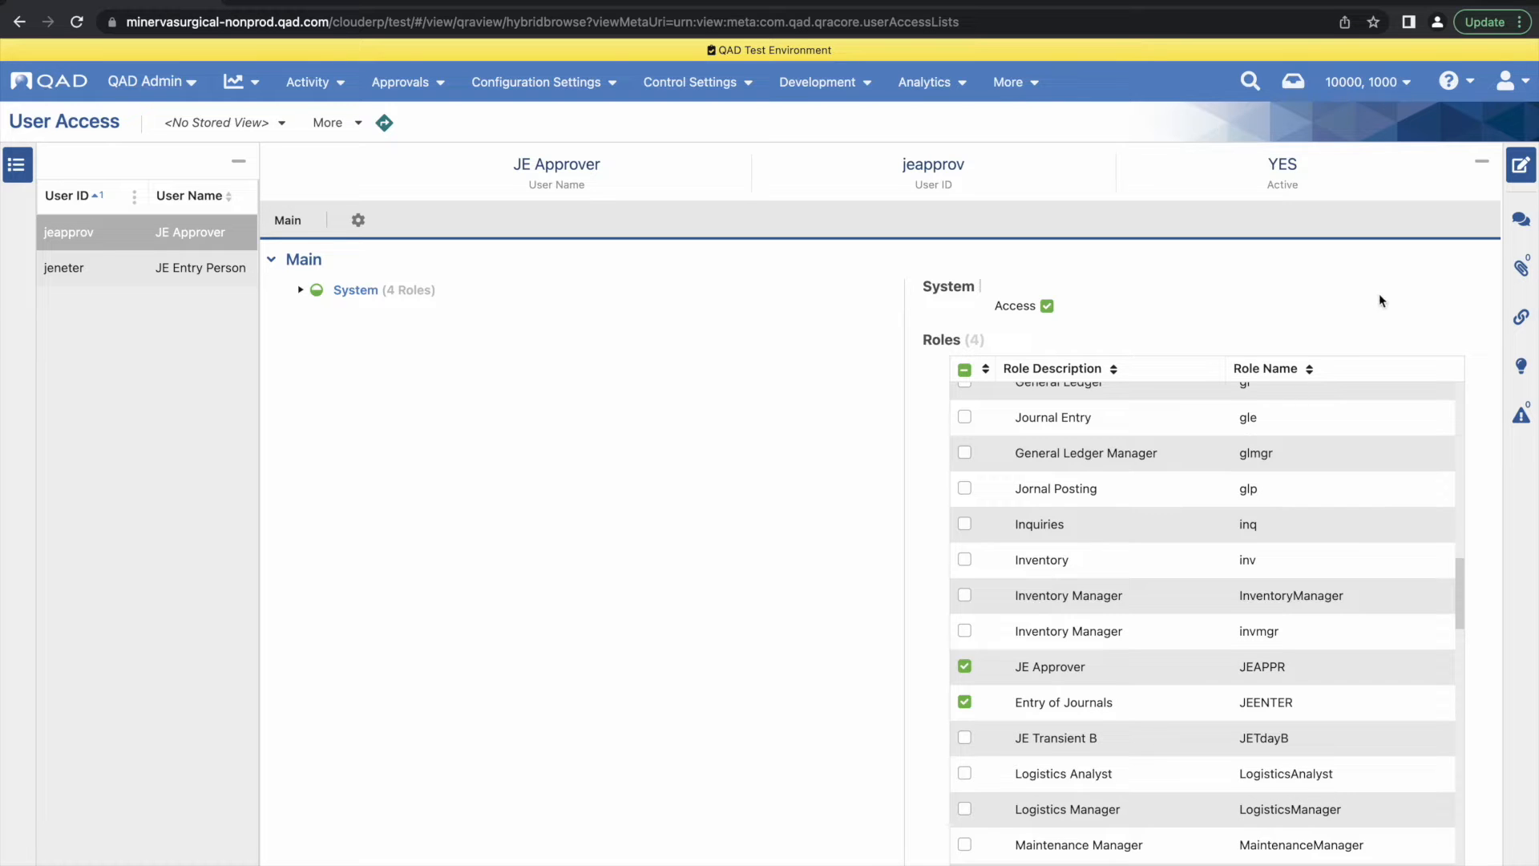
pyautogui.click(1520, 181)
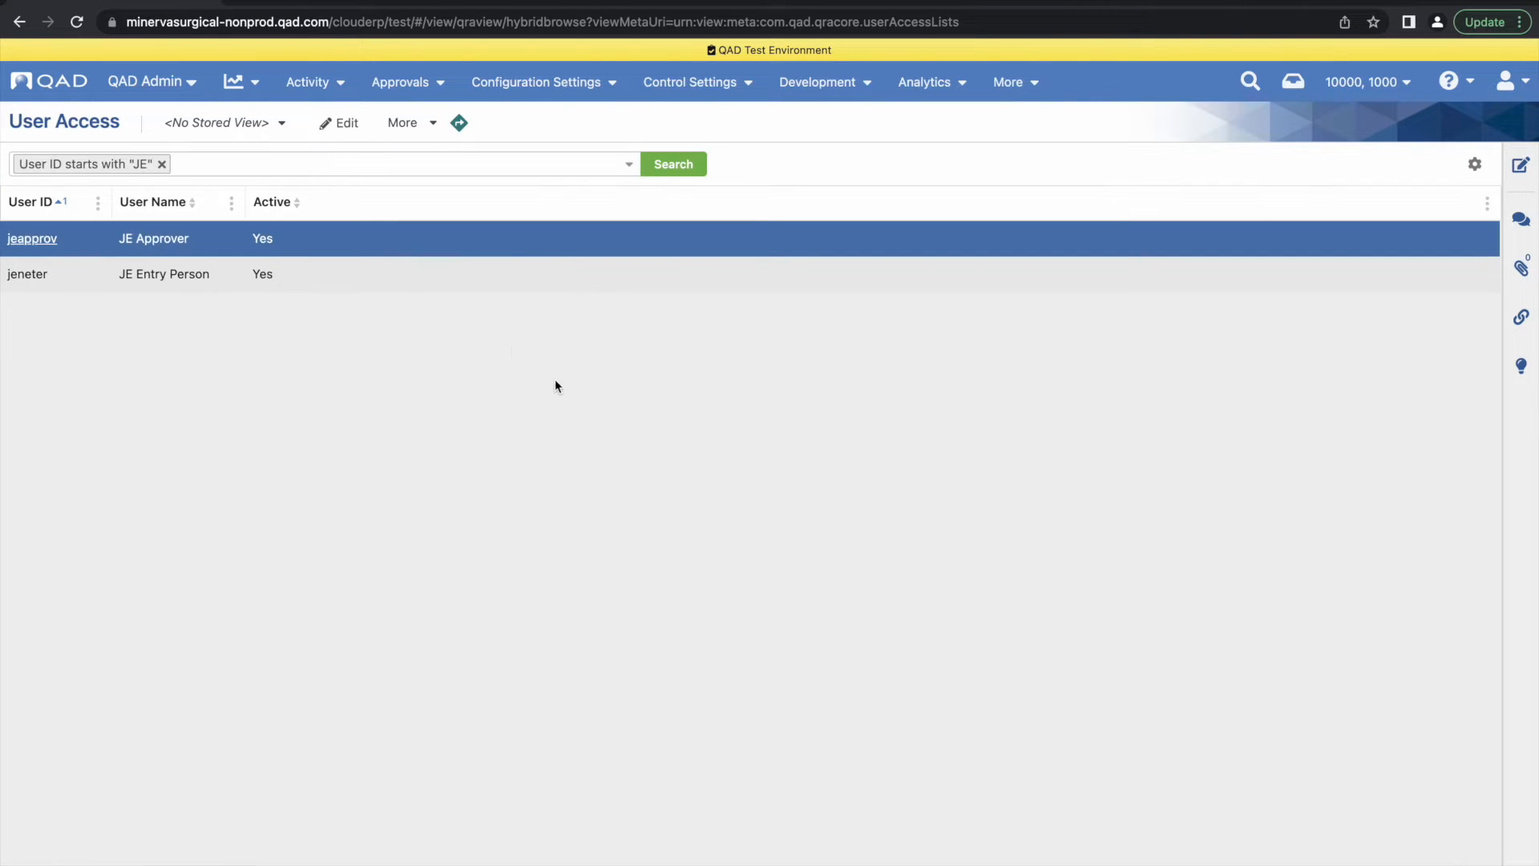
pyautogui.click(497, 283)
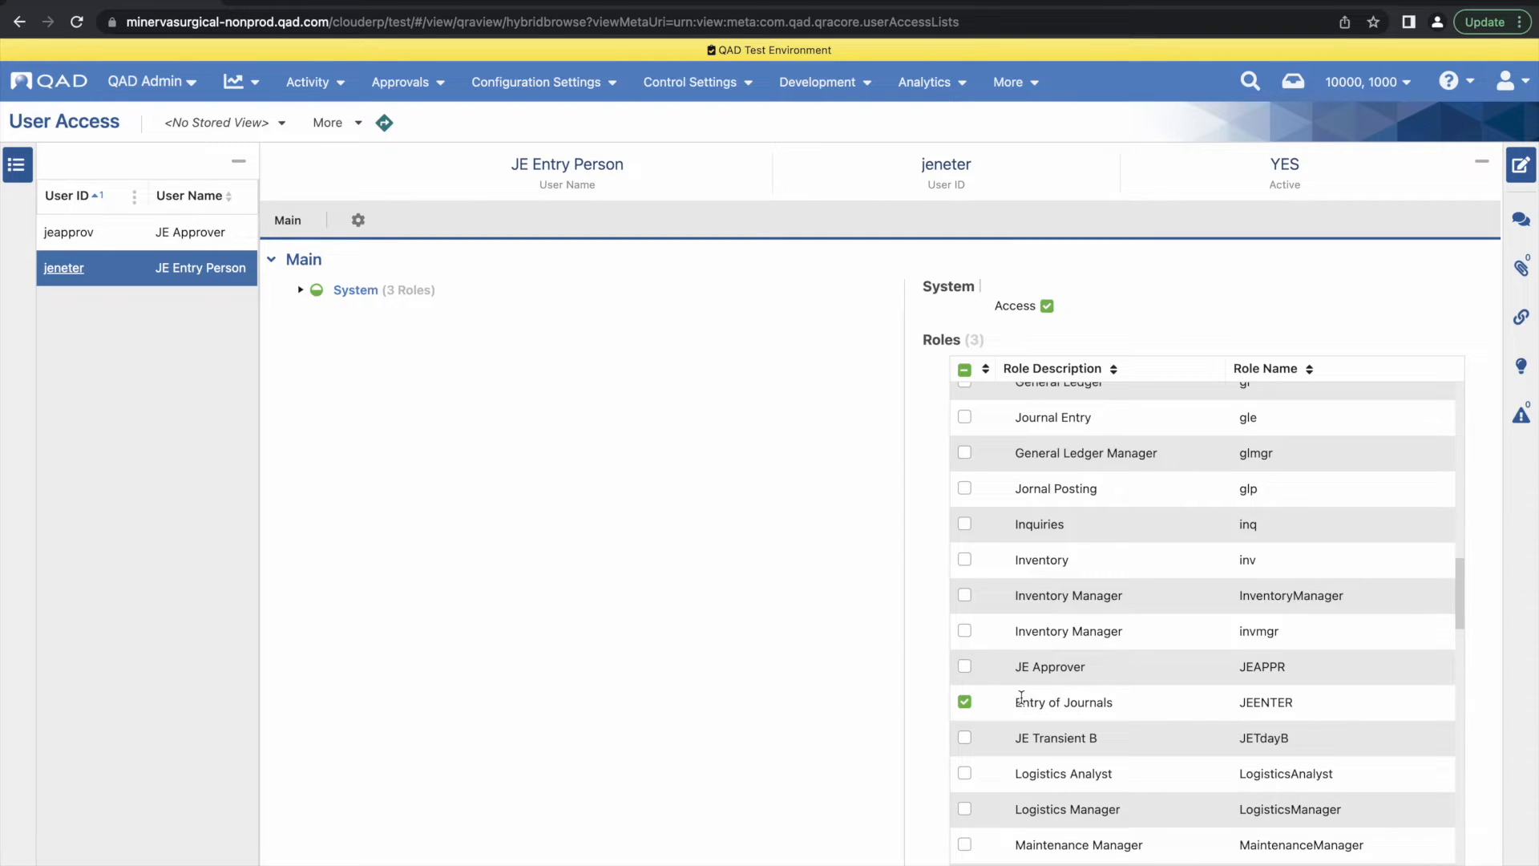
pyautogui.click(1521, 165)
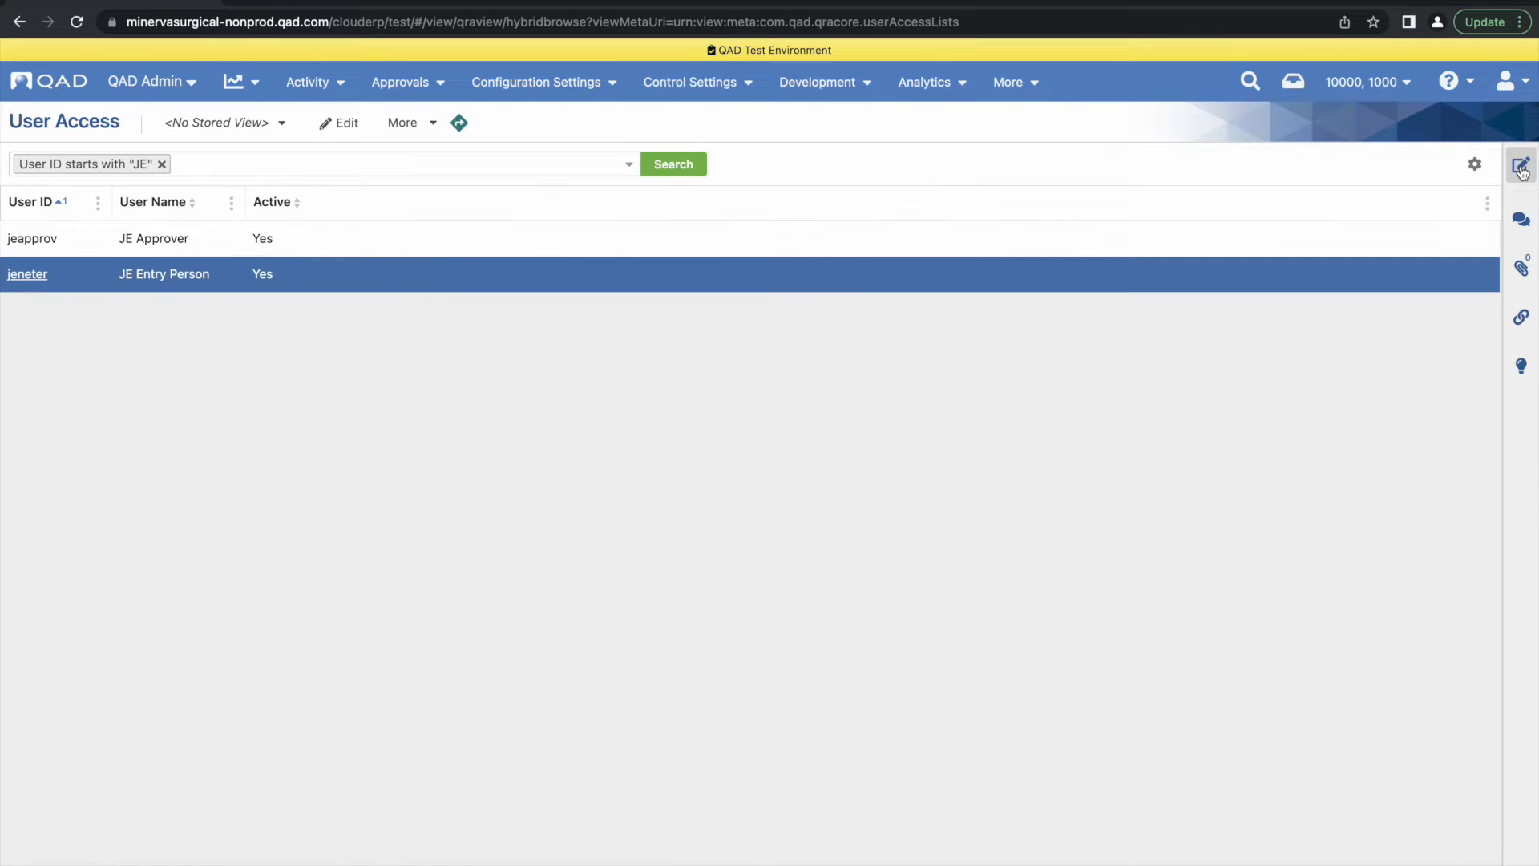
# Sign out, sign back in as jeneter with the account password, and decline saving the password in the browser
pyautogui.click(1512, 80)
pyautogui.click(1355, 409)
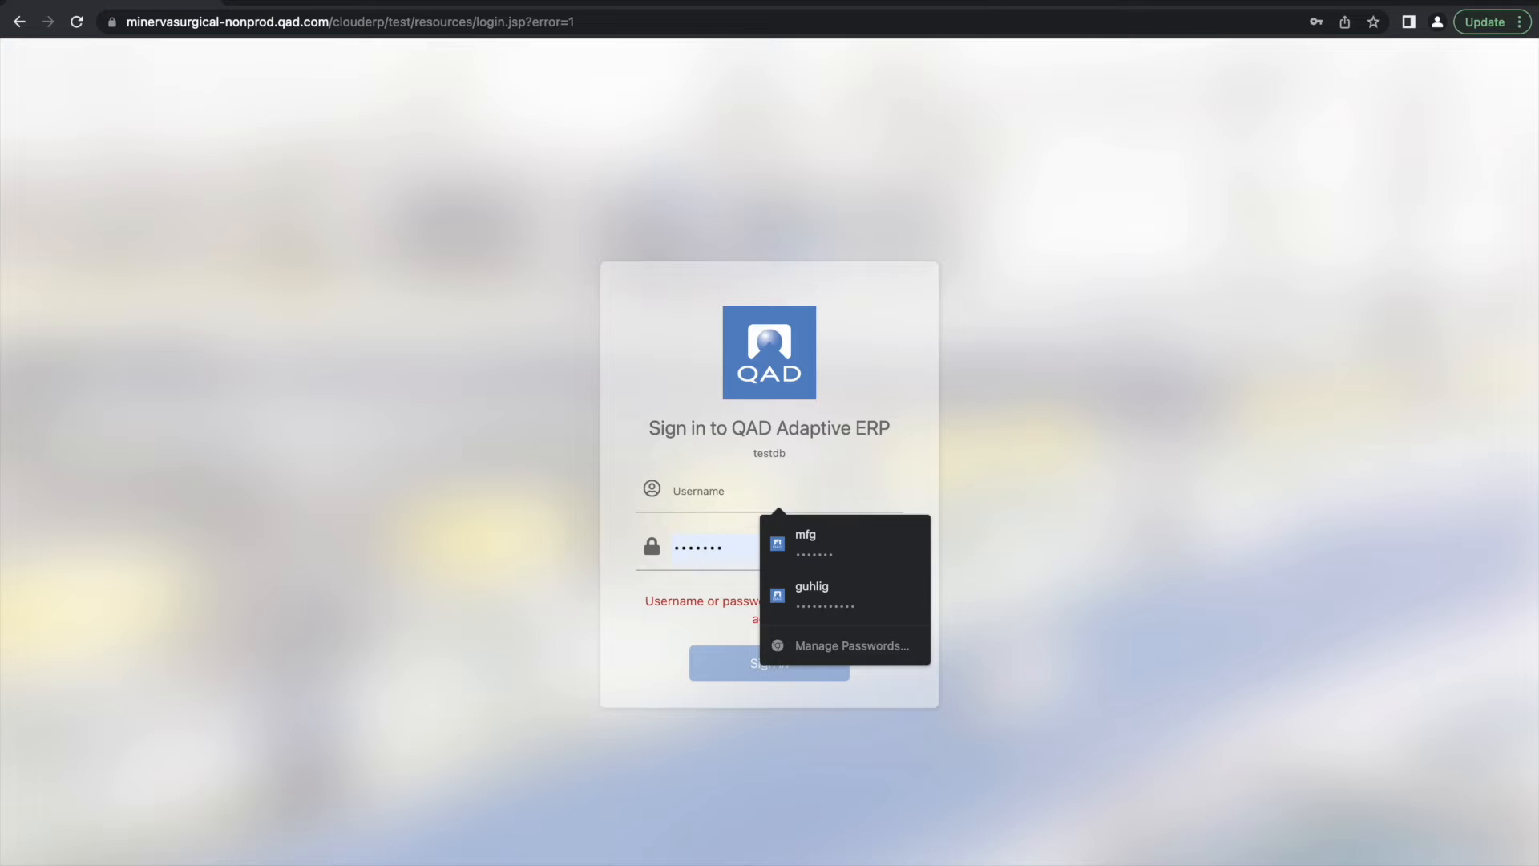
pyautogui.write('jeneter')
pyautogui.press('Tab')
pyautogui.write('•••••••')
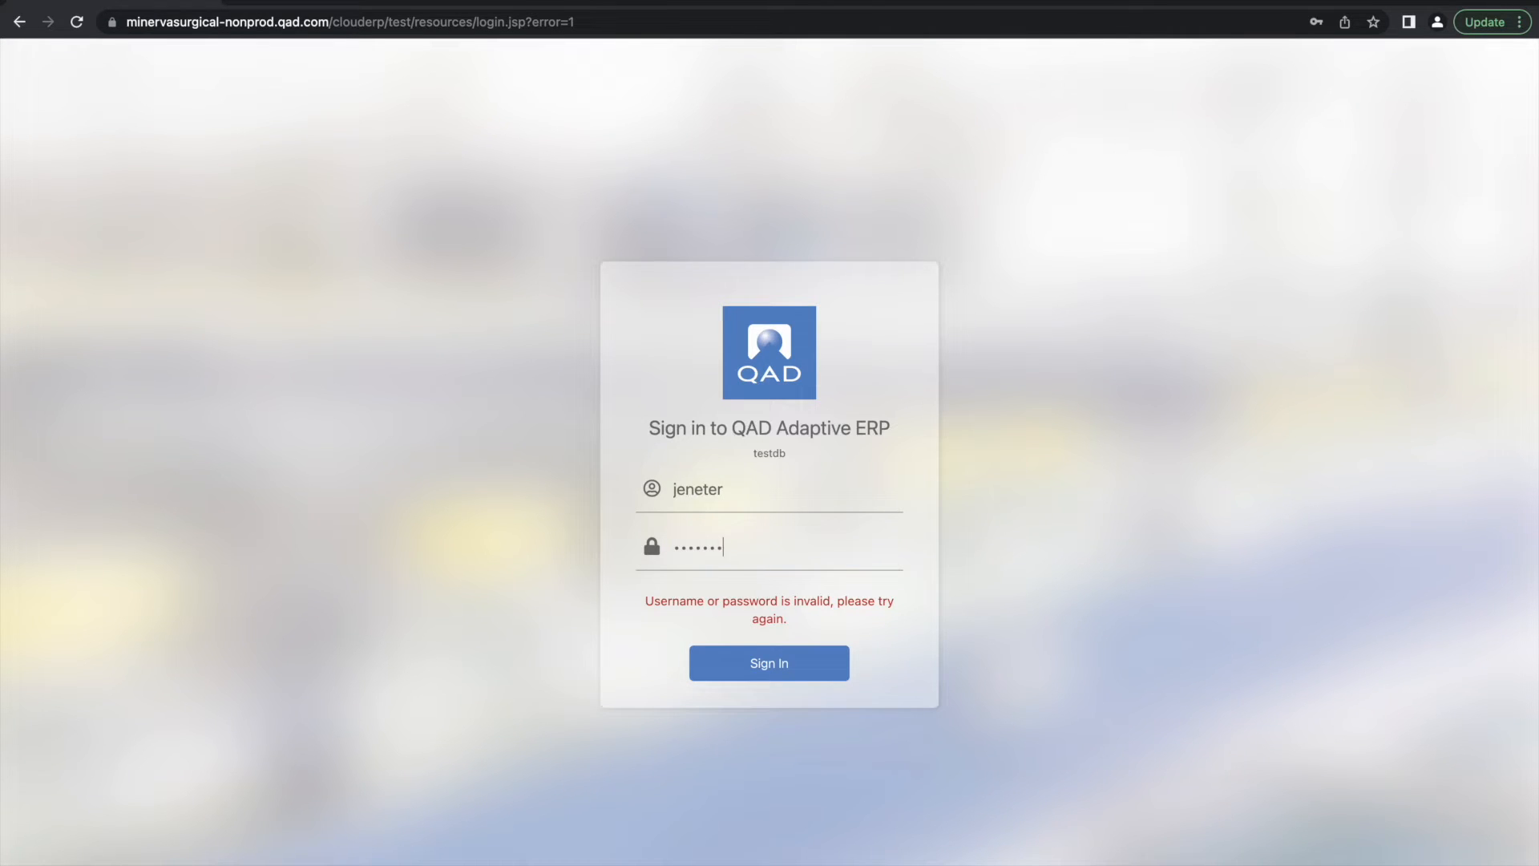
pyautogui.click(767, 663)
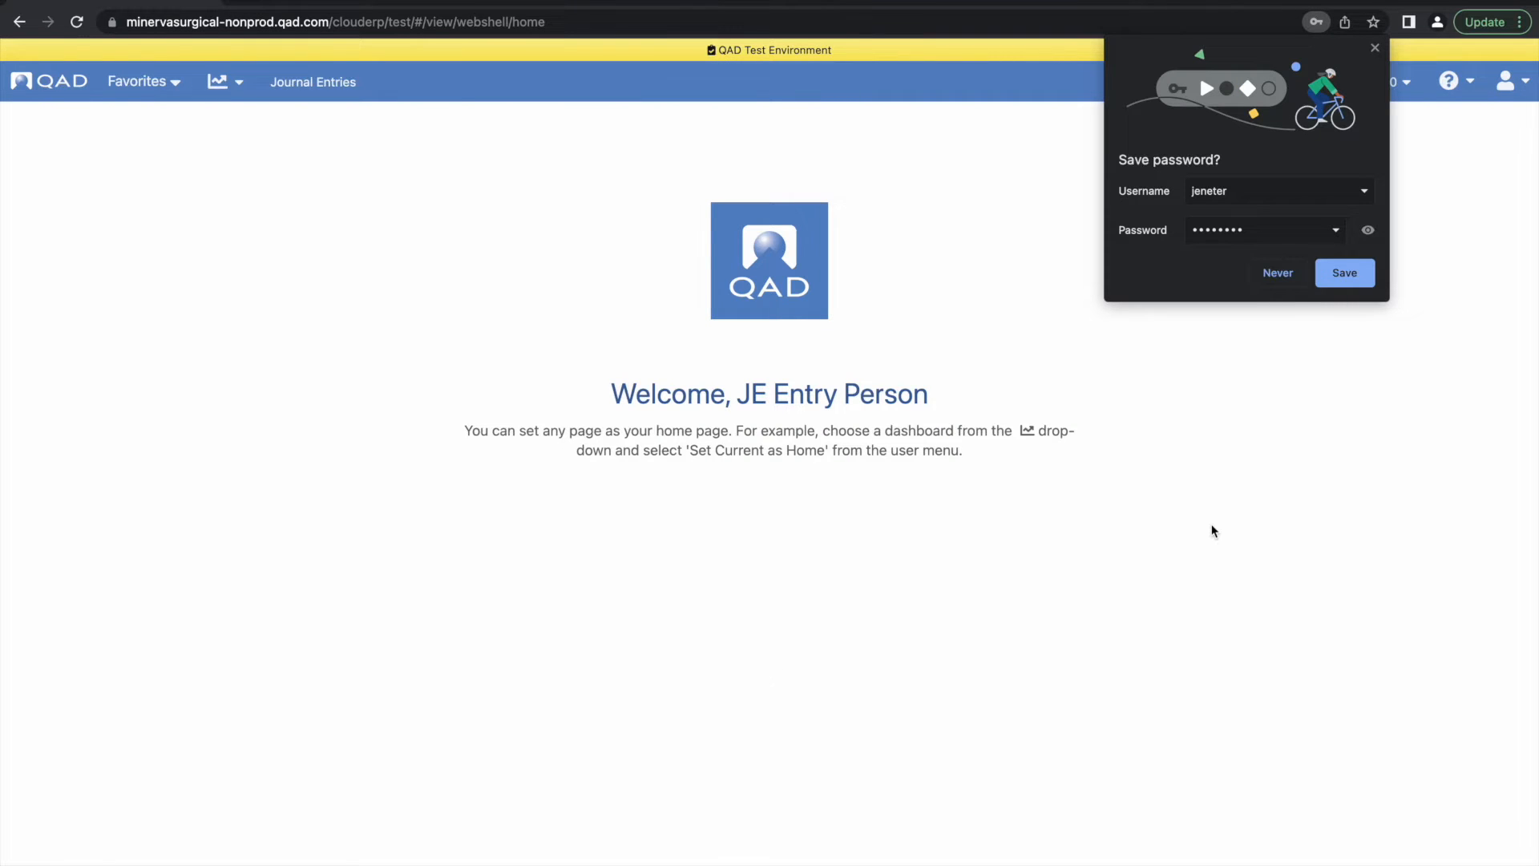
pyautogui.click(1269, 273)
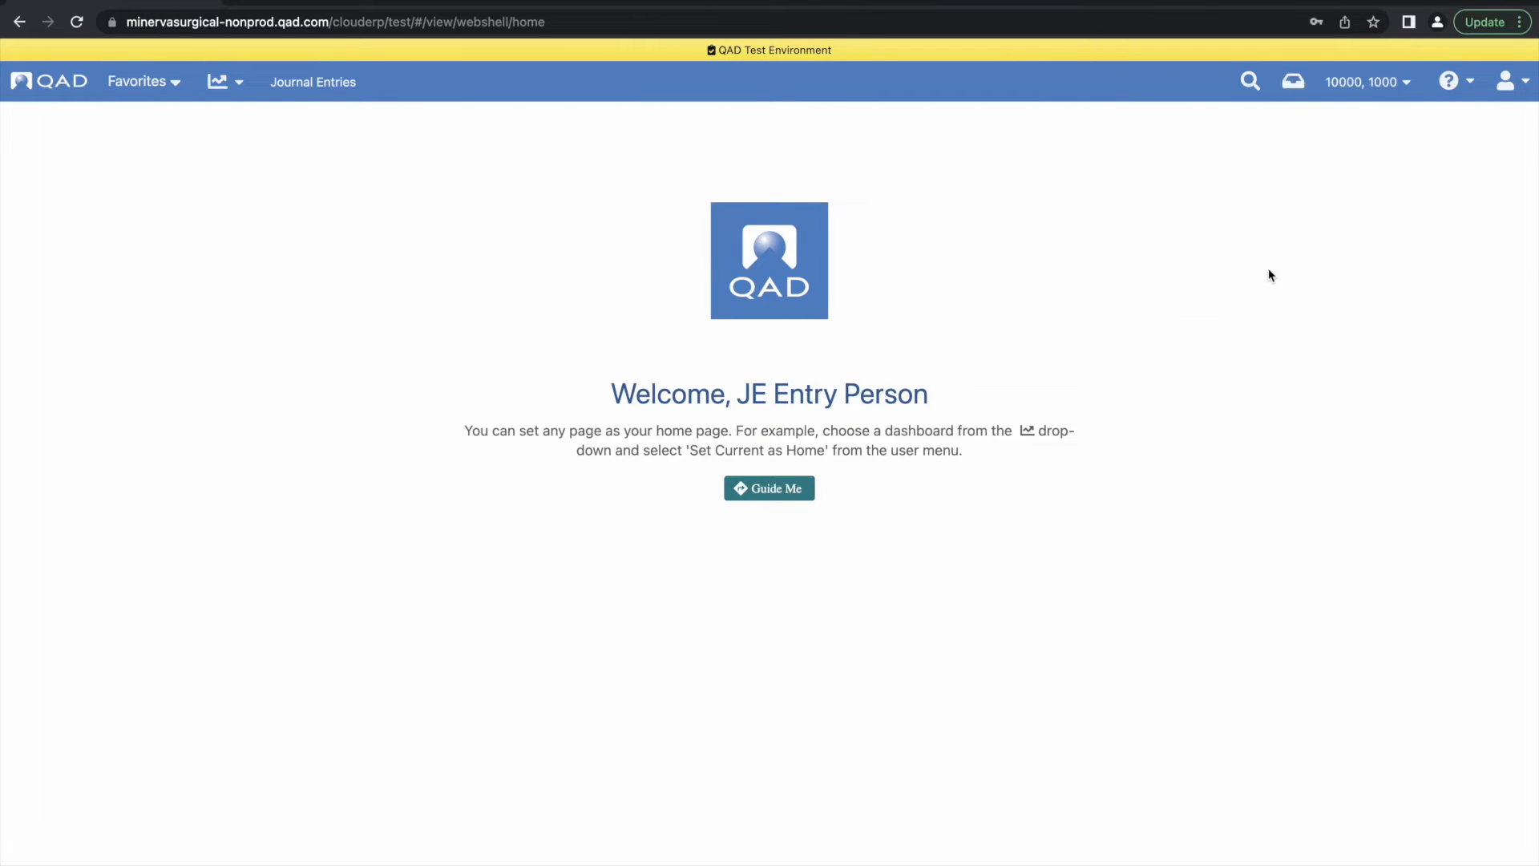
# Open Journal Entries and search for entries whose daybook equals JE-INT
pyautogui.click(357, 84)
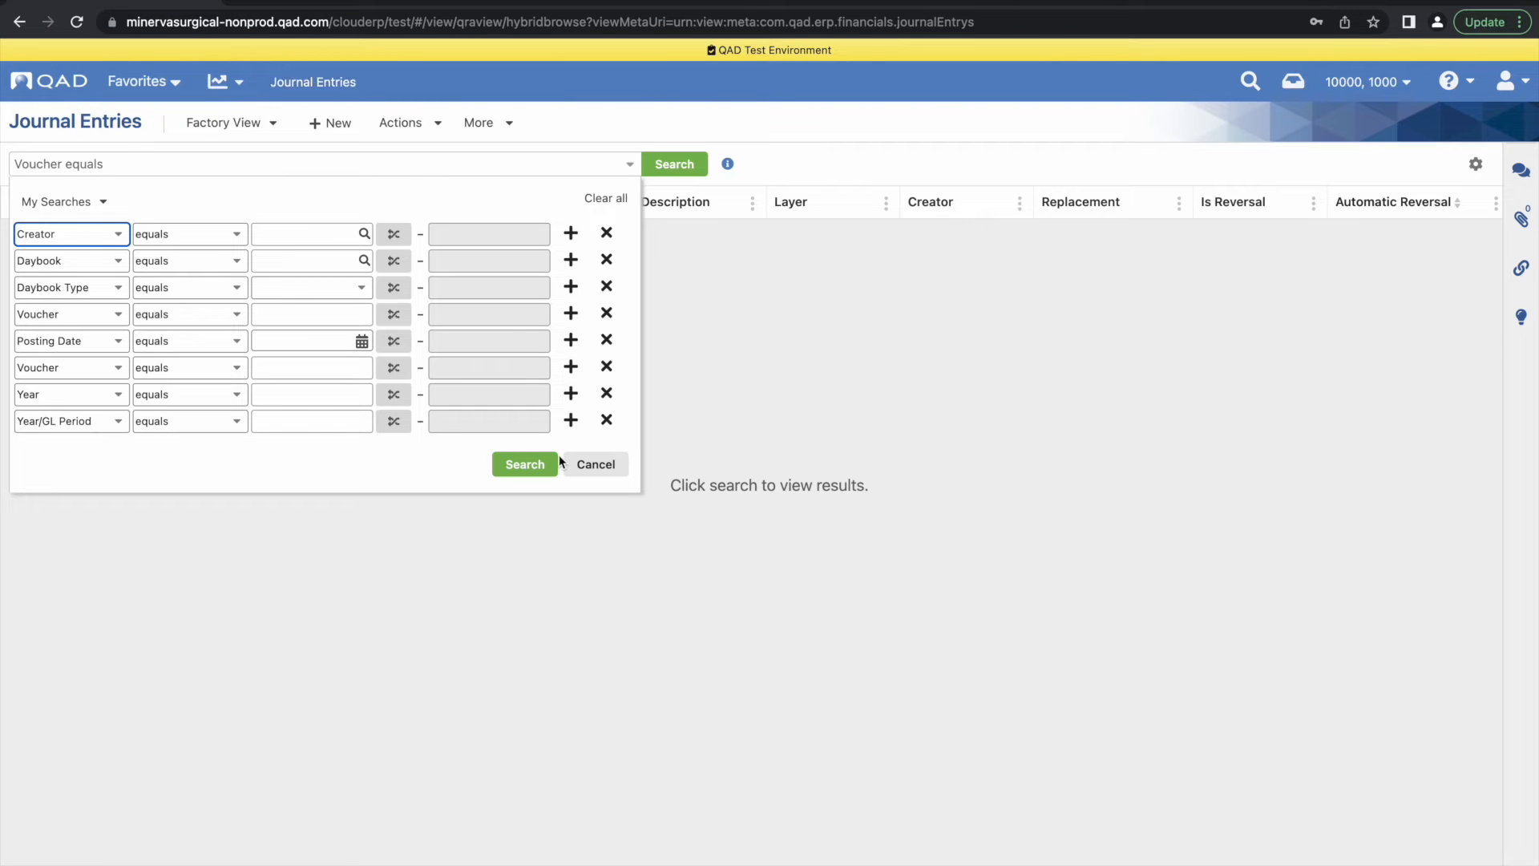
pyautogui.click(285, 263)
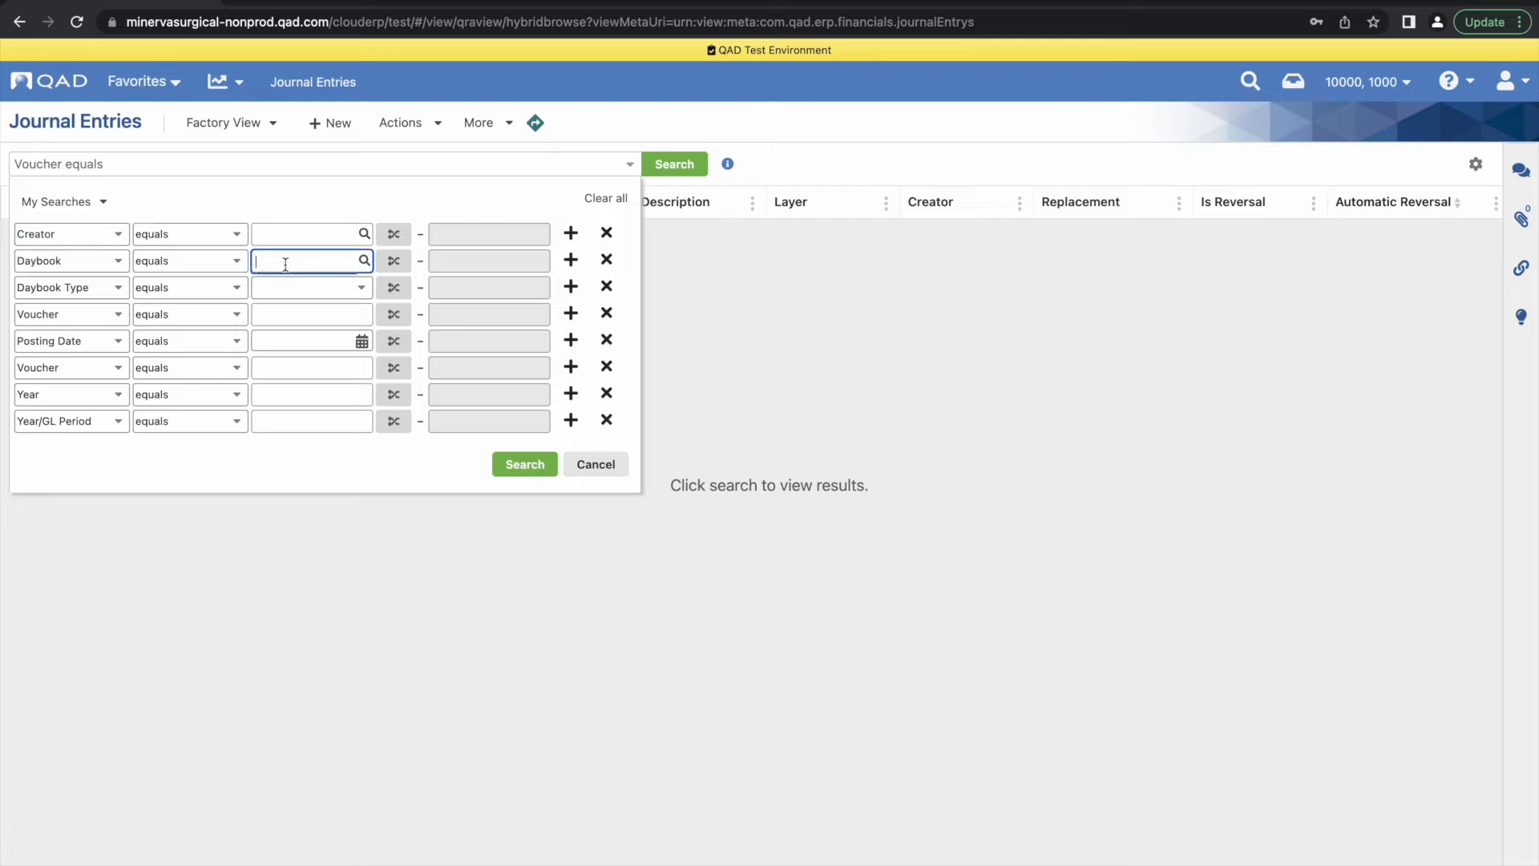
pyautogui.write('JE-INT')
pyautogui.click(511, 463)
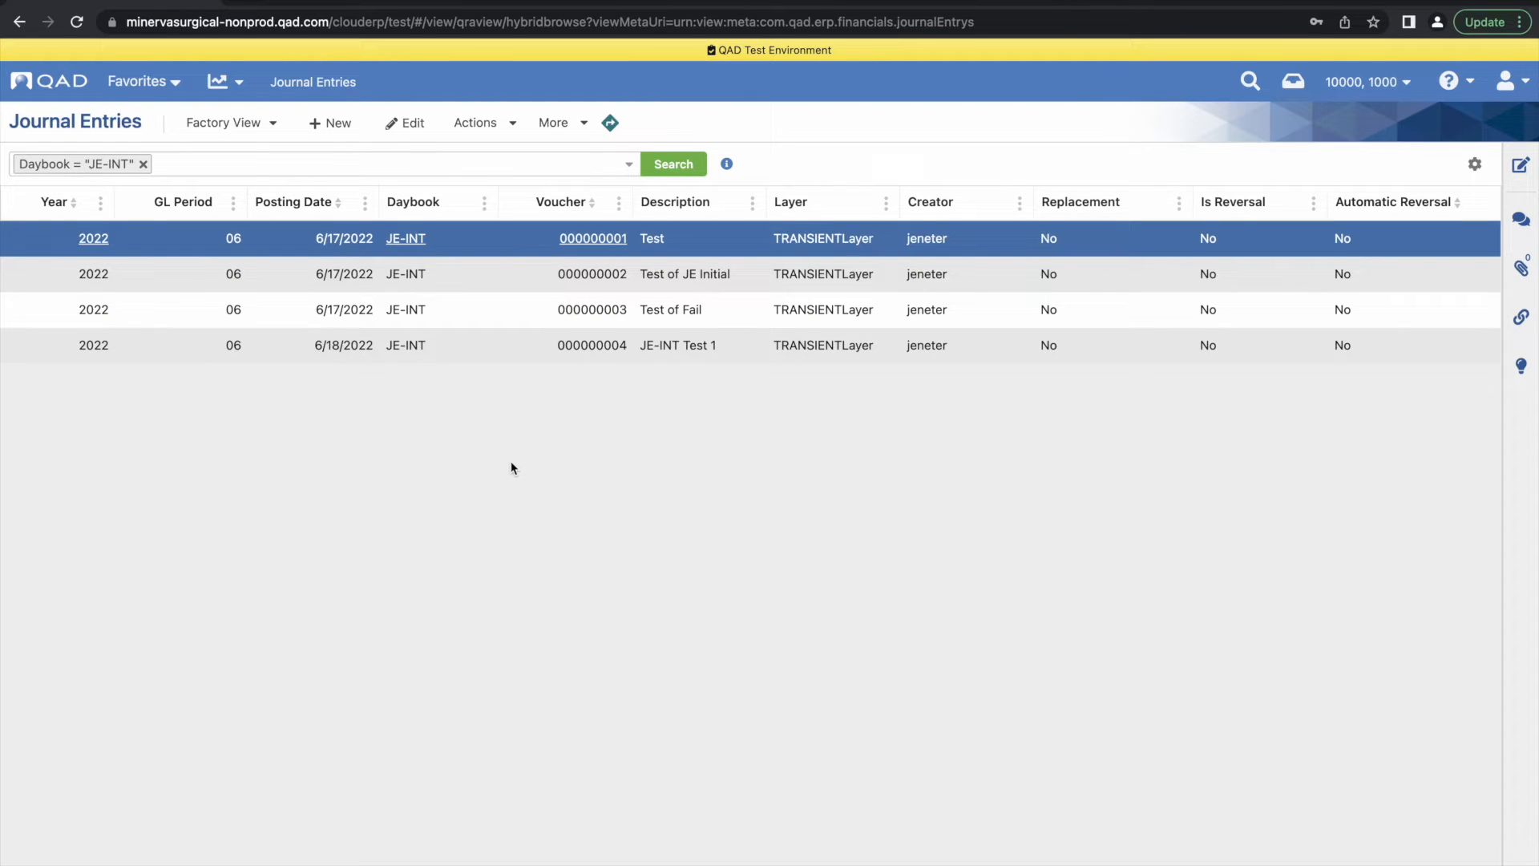
# Create a new journal entry in daybook JE-INT with the description "JE-INT Test 2"
pyautogui.click(337, 125)
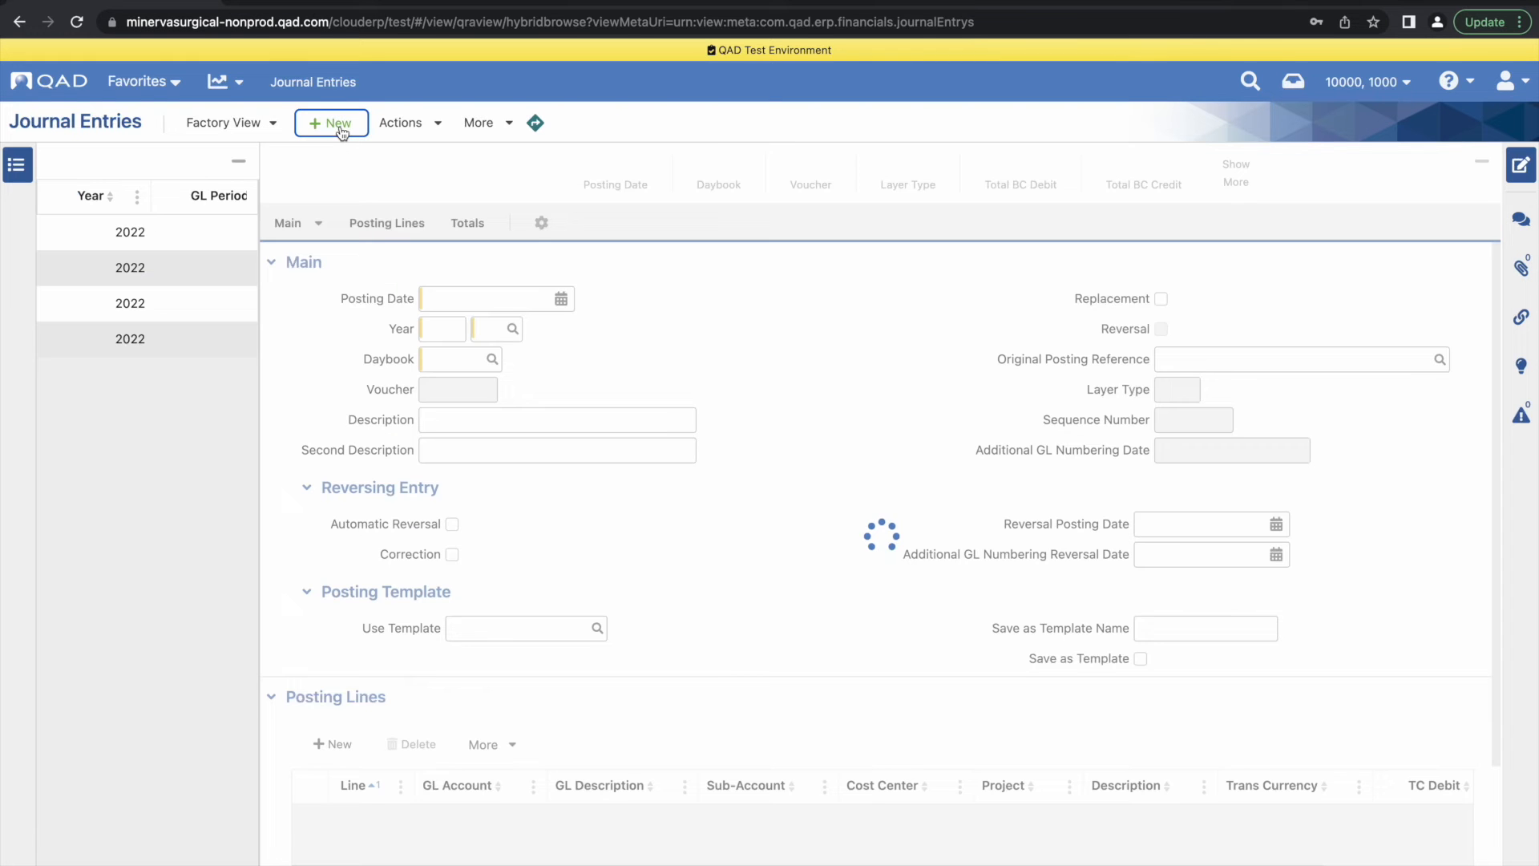
pyautogui.click(455, 358)
pyautogui.write('JE-INT')
pyautogui.click(532, 417)
pyautogui.write('JE-INYT Test 2')
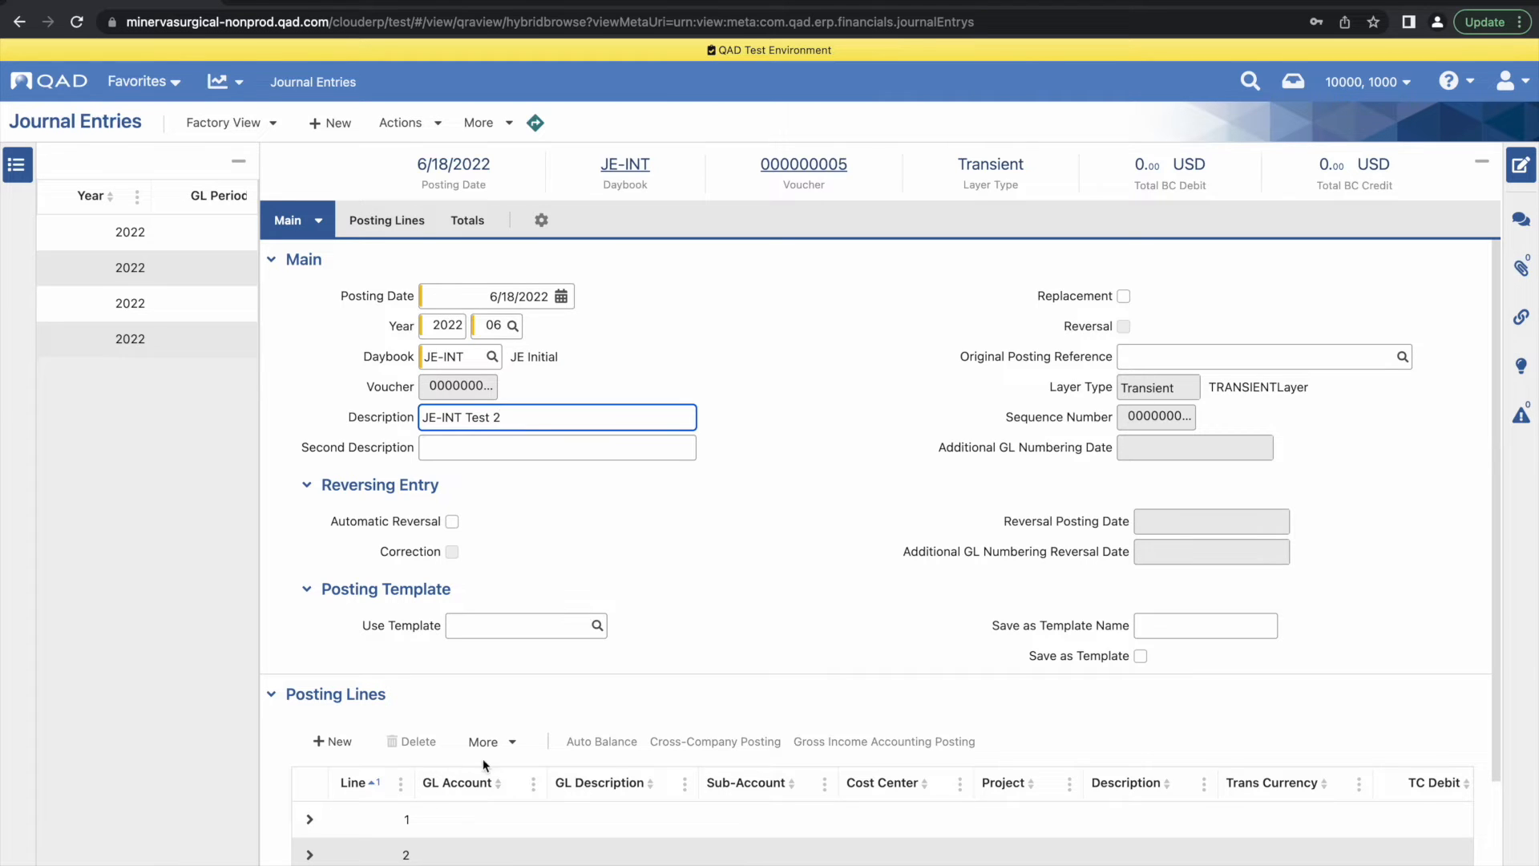
# Fill posting line 1 with GL account 6012 and a TC debit of 700
pyautogui.scroll(-2, 446, 784)
pyautogui.click(481, 690)
pyautogui.write('6012')
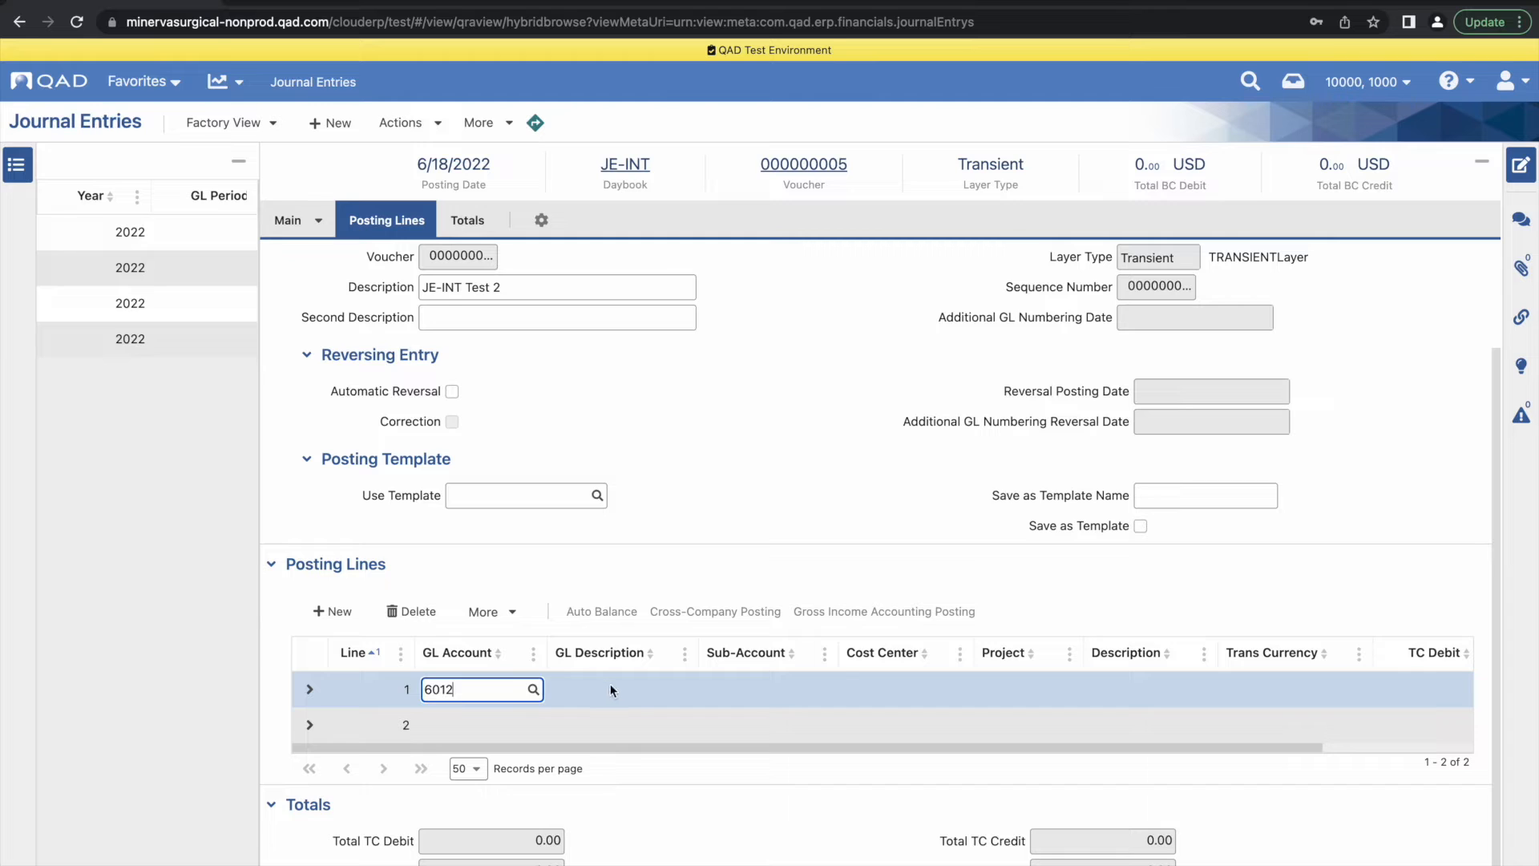
pyautogui.press('Tab')
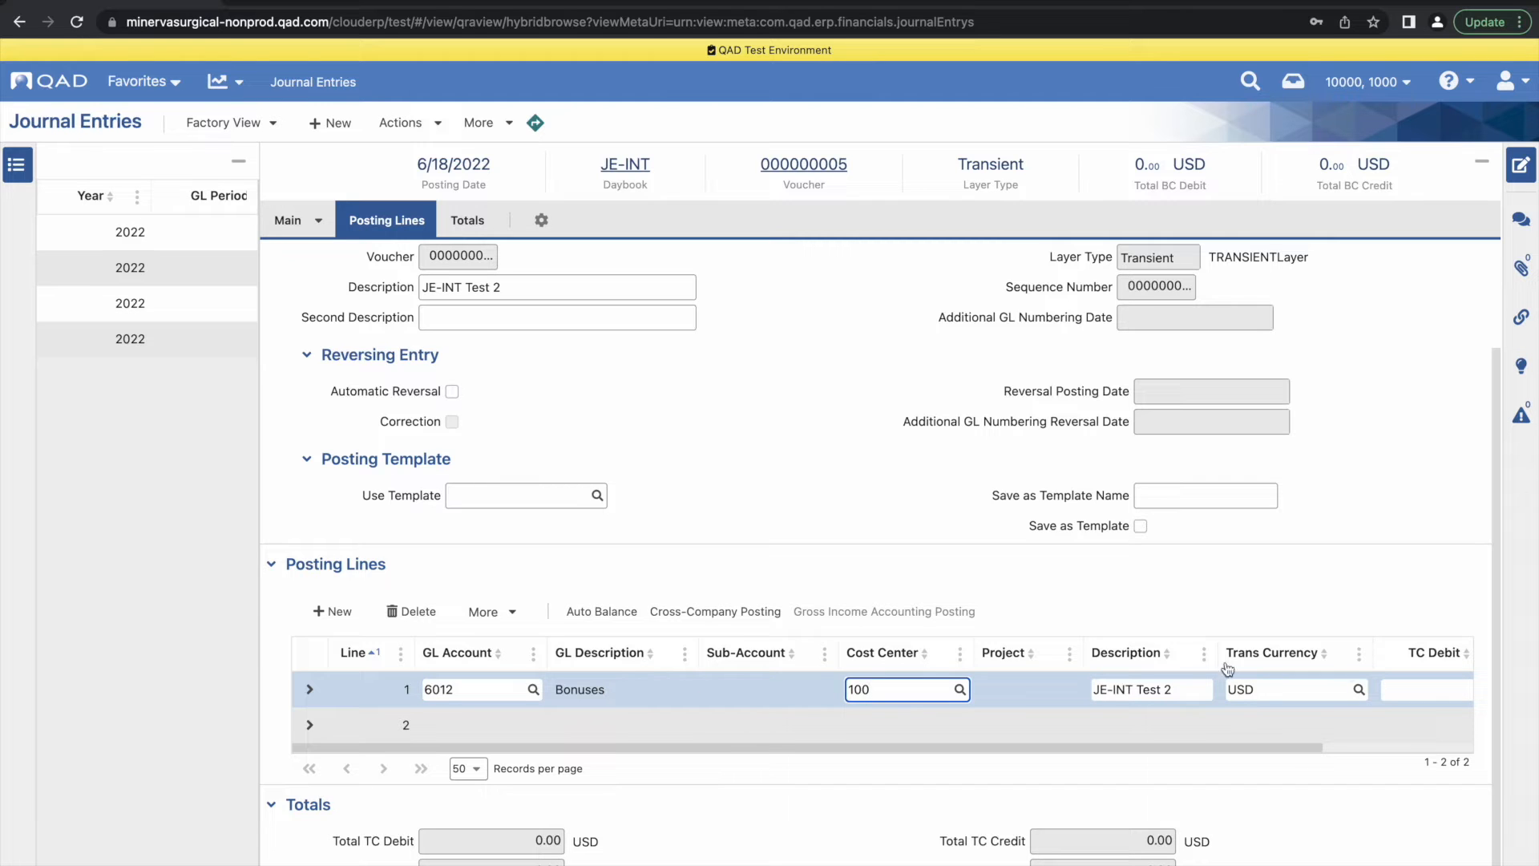
pyautogui.moveTo(1284, 748); pyautogui.dragTo(1431, 747)
pyautogui.click(1290, 693)
pyautogui.write('700')
# Fill posting line 2 with GL account 6012, cost center 200 and a TC credit of 700
pyautogui.click(892, 728)
pyautogui.moveTo(898, 748); pyautogui.dragTo(553, 762)
pyautogui.click(448, 724)
pyautogui.write('6012')
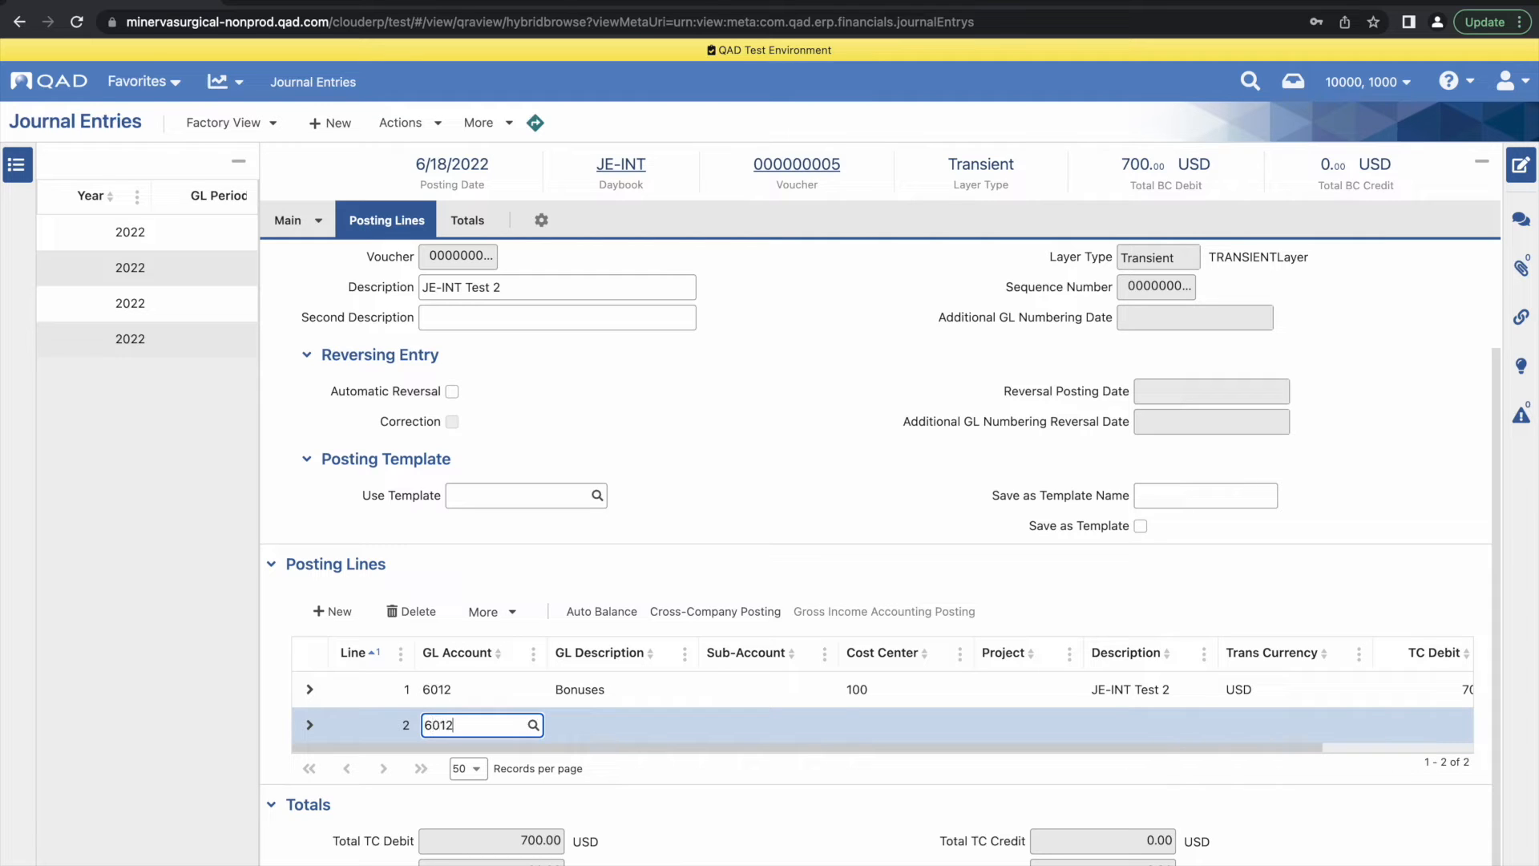
pyautogui.press('Tab')
pyautogui.write('200')
pyautogui.moveTo(882, 747); pyautogui.dragTo(1034, 748)
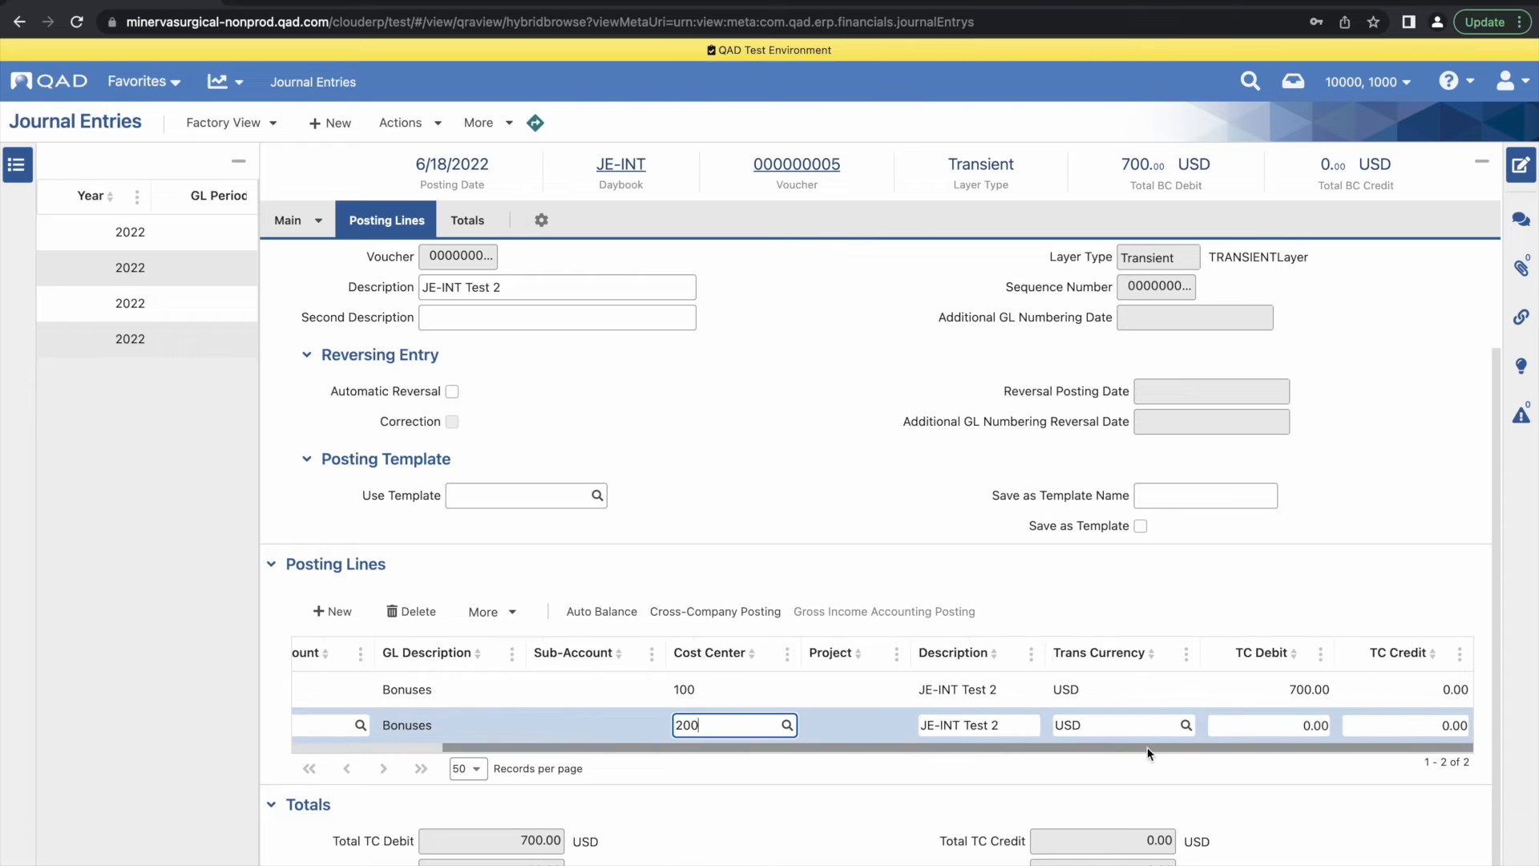
pyautogui.click(1428, 724)
pyautogui.write('700')
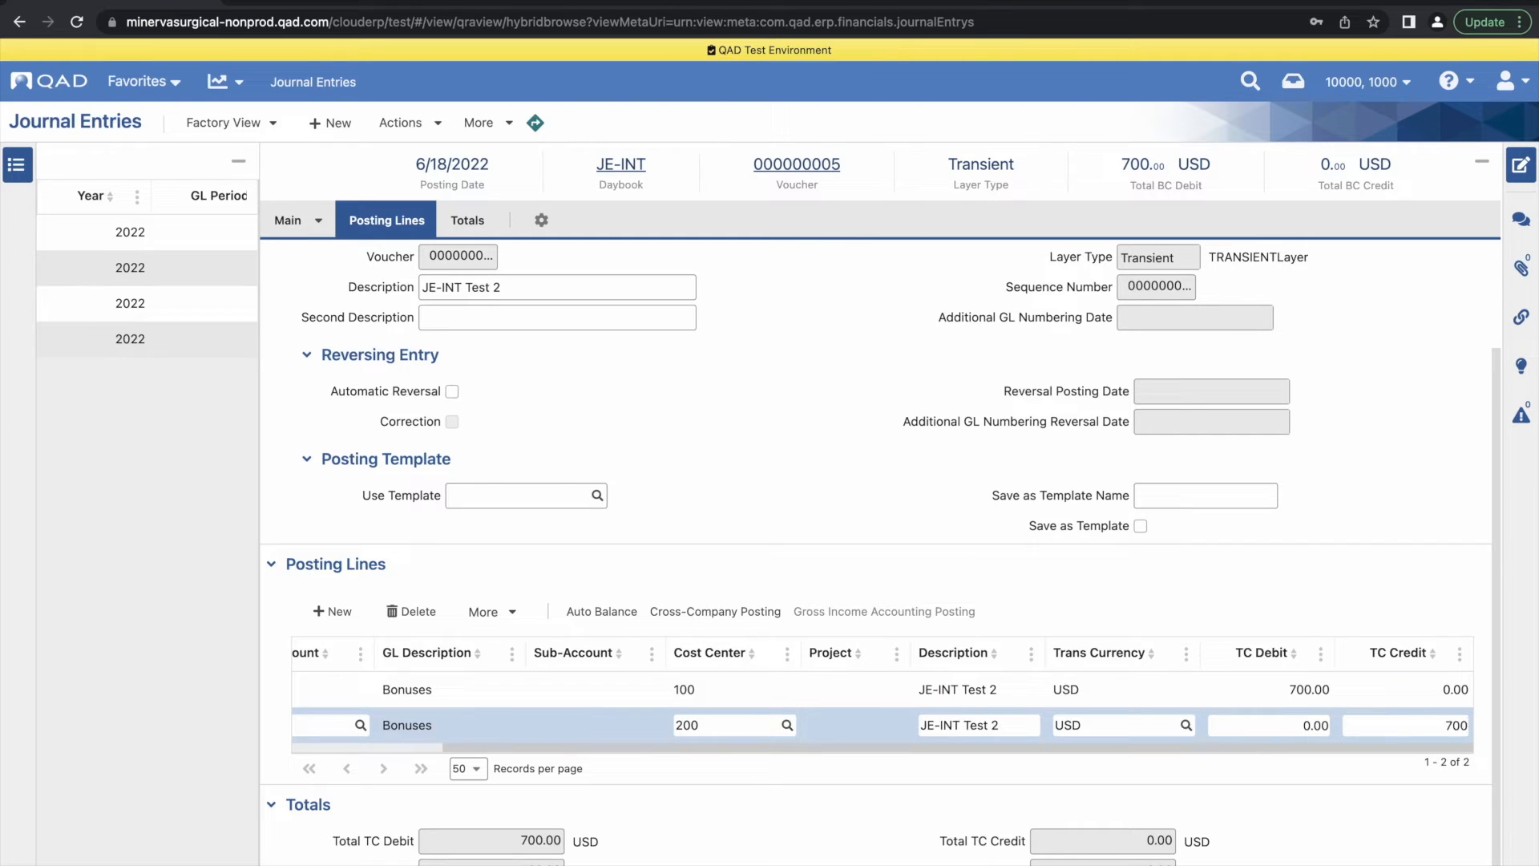
# Save the journal entry, return to the list and select the JE-INT Test 2 entry
pyautogui.hotkey('ctrl', 's')
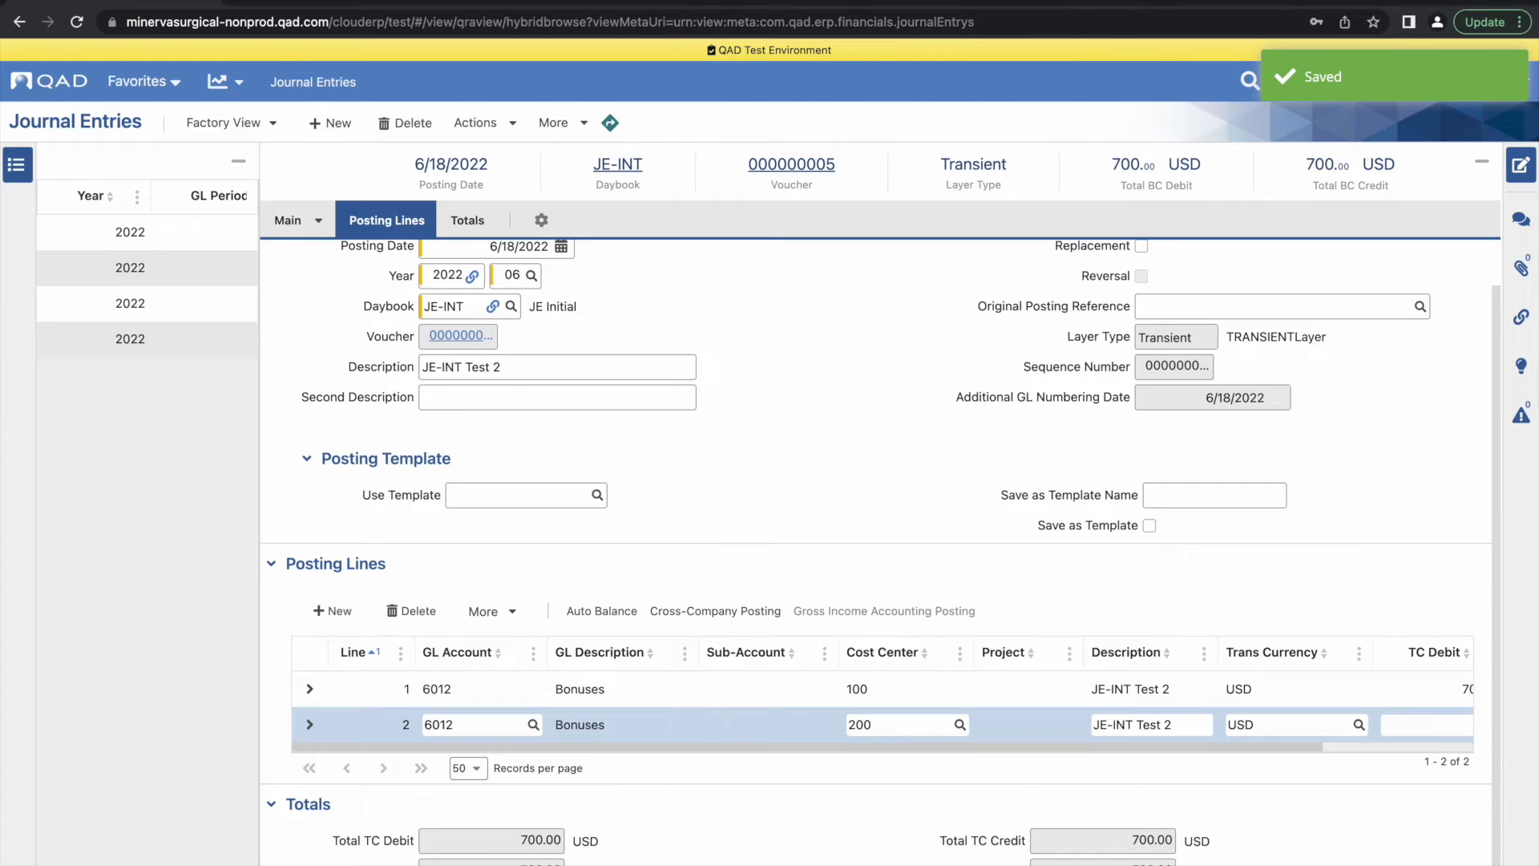
pyautogui.click(1521, 164)
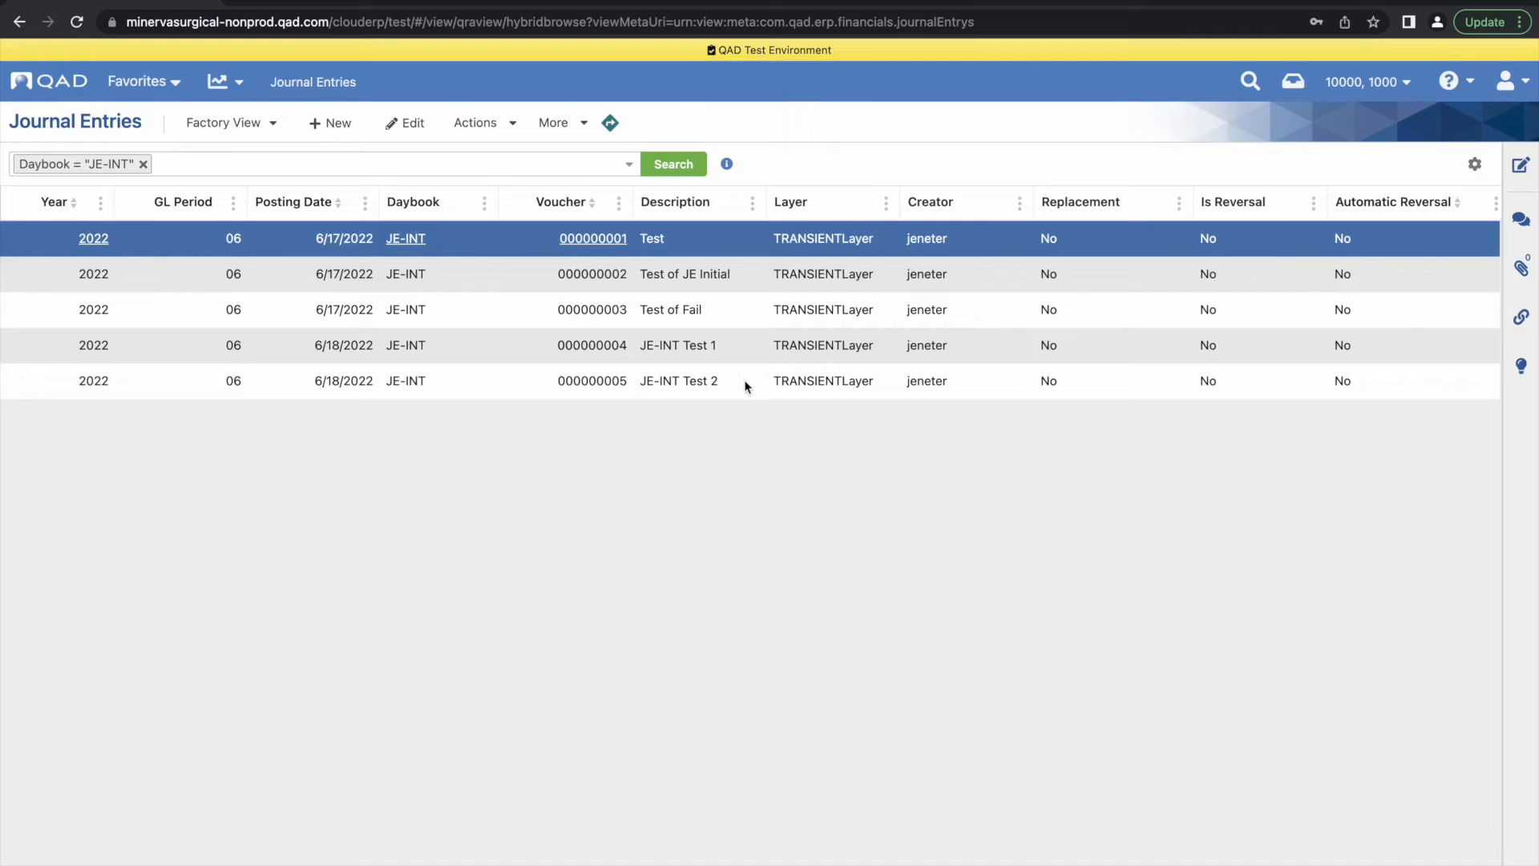
pyautogui.click(746, 384)
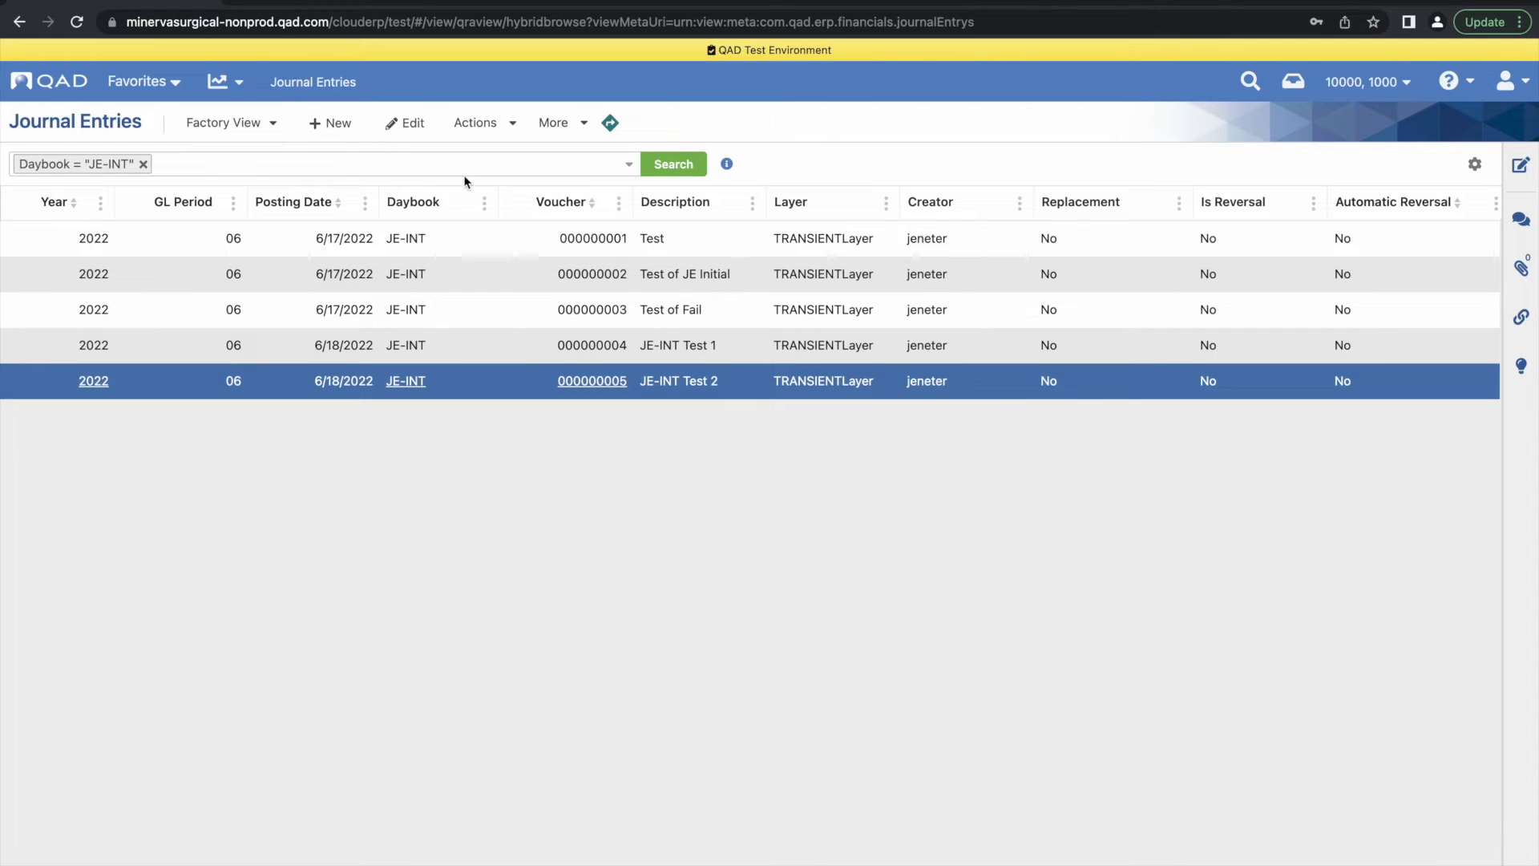
# Create a new journal entry in daybook JETDayB with the description "JE Test Fail"
pyautogui.click(336, 124)
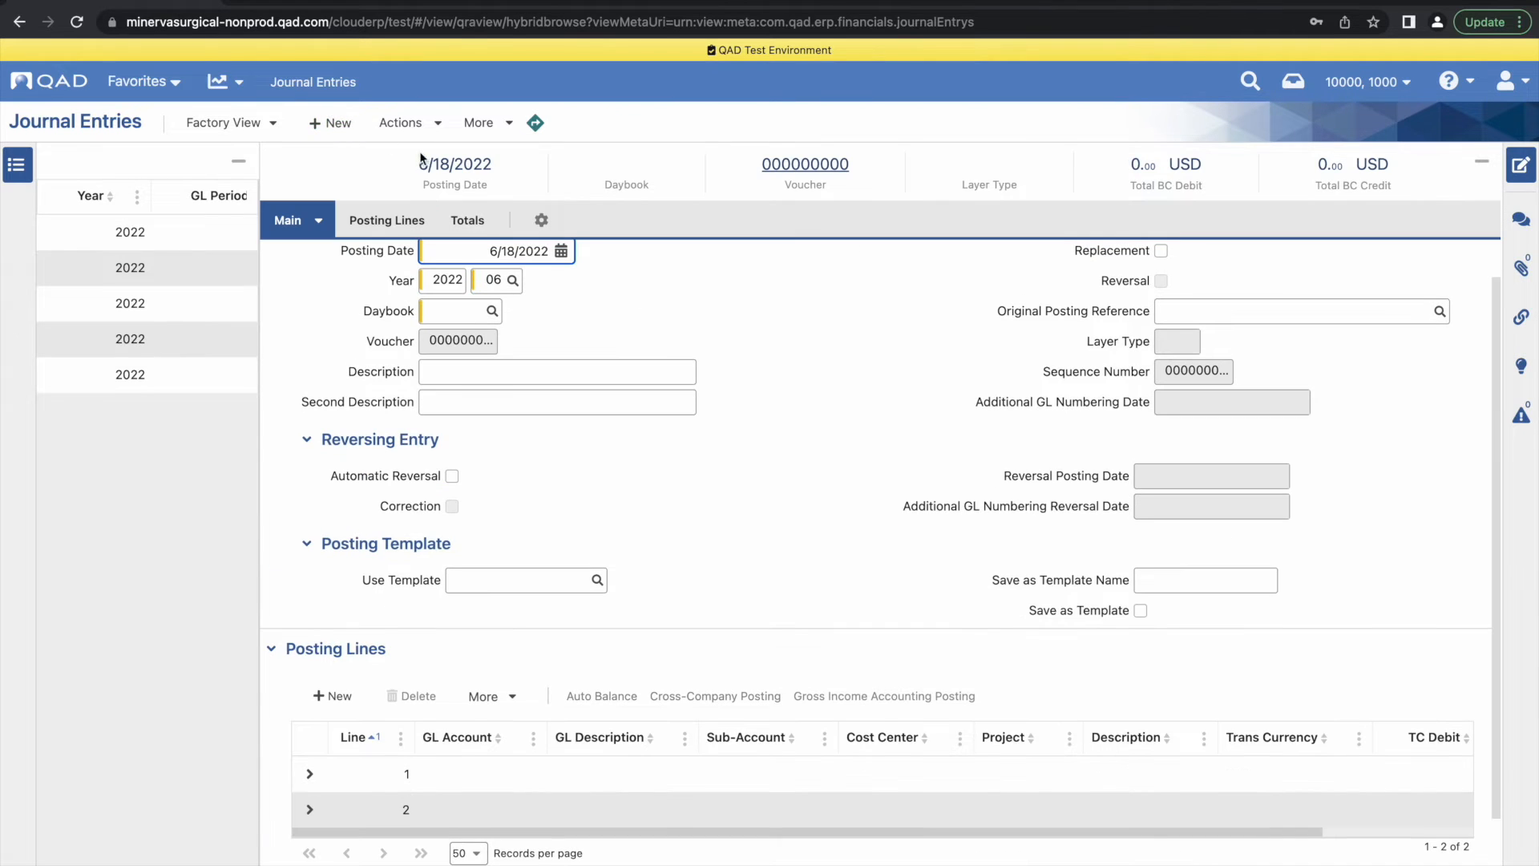
pyautogui.click(463, 311)
pyautogui.write('JETDay')
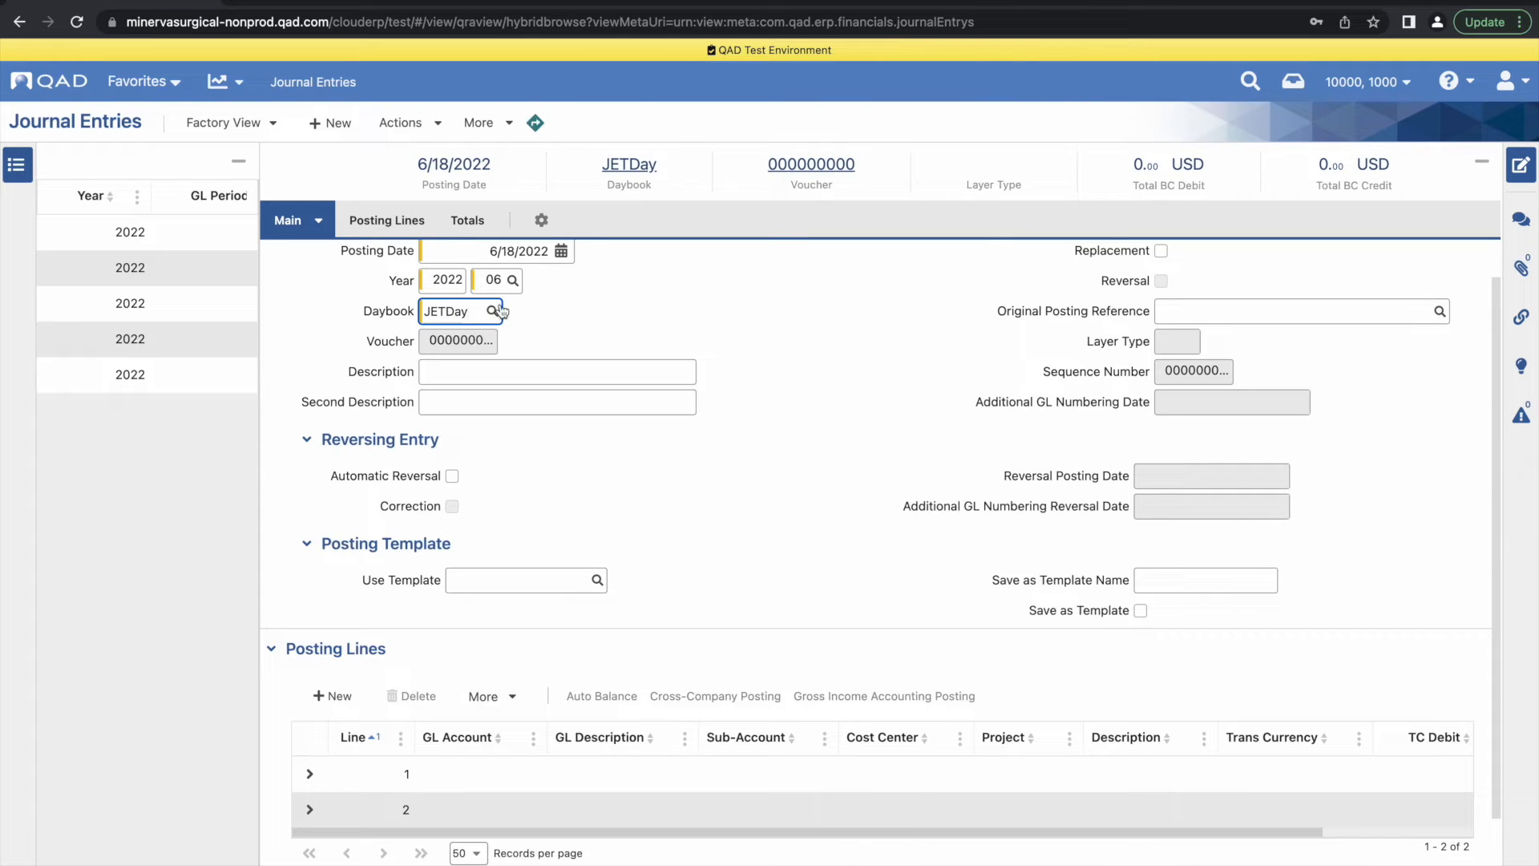
pyautogui.write('B')
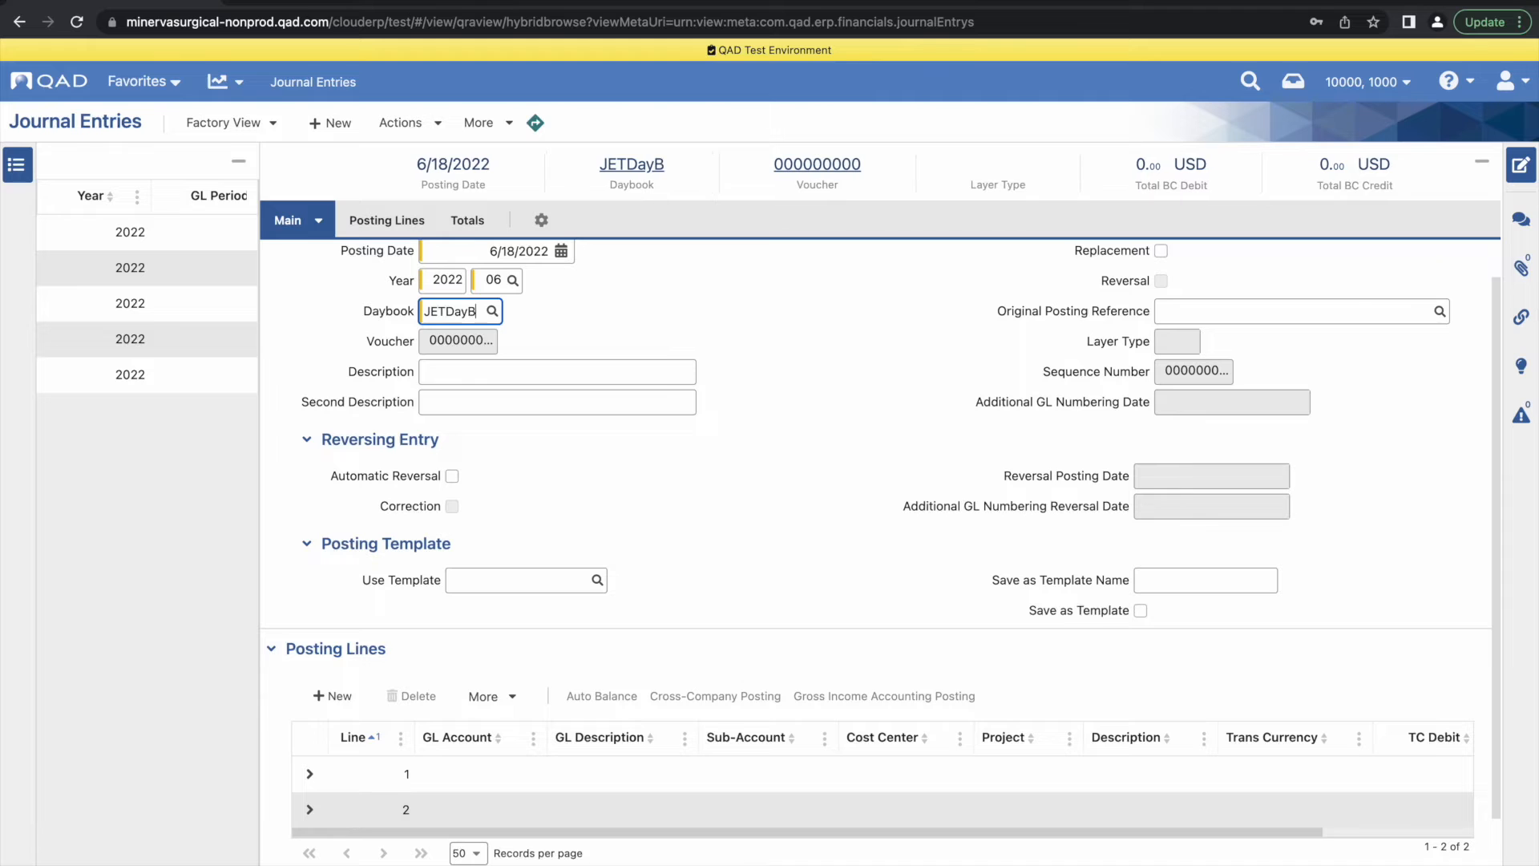
pyautogui.click(469, 373)
pyautogui.write('JE')
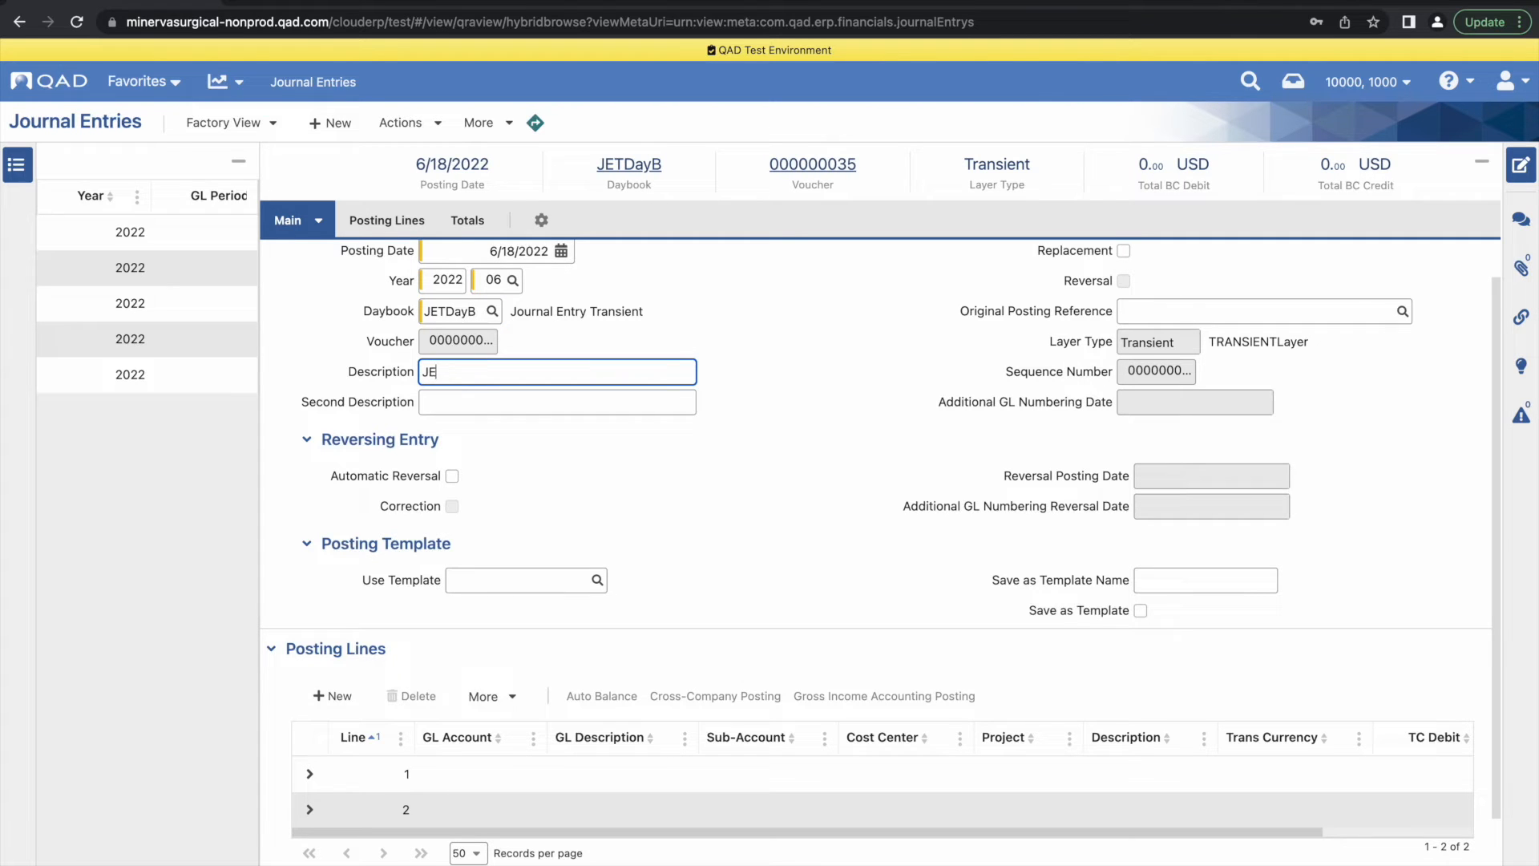
pyautogui.write(' Test Fail')
# Assign GL account 6012 to posting lines 1 and 2 of the JE Test Fail entry
pyautogui.click(472, 774)
pyautogui.write('6012')
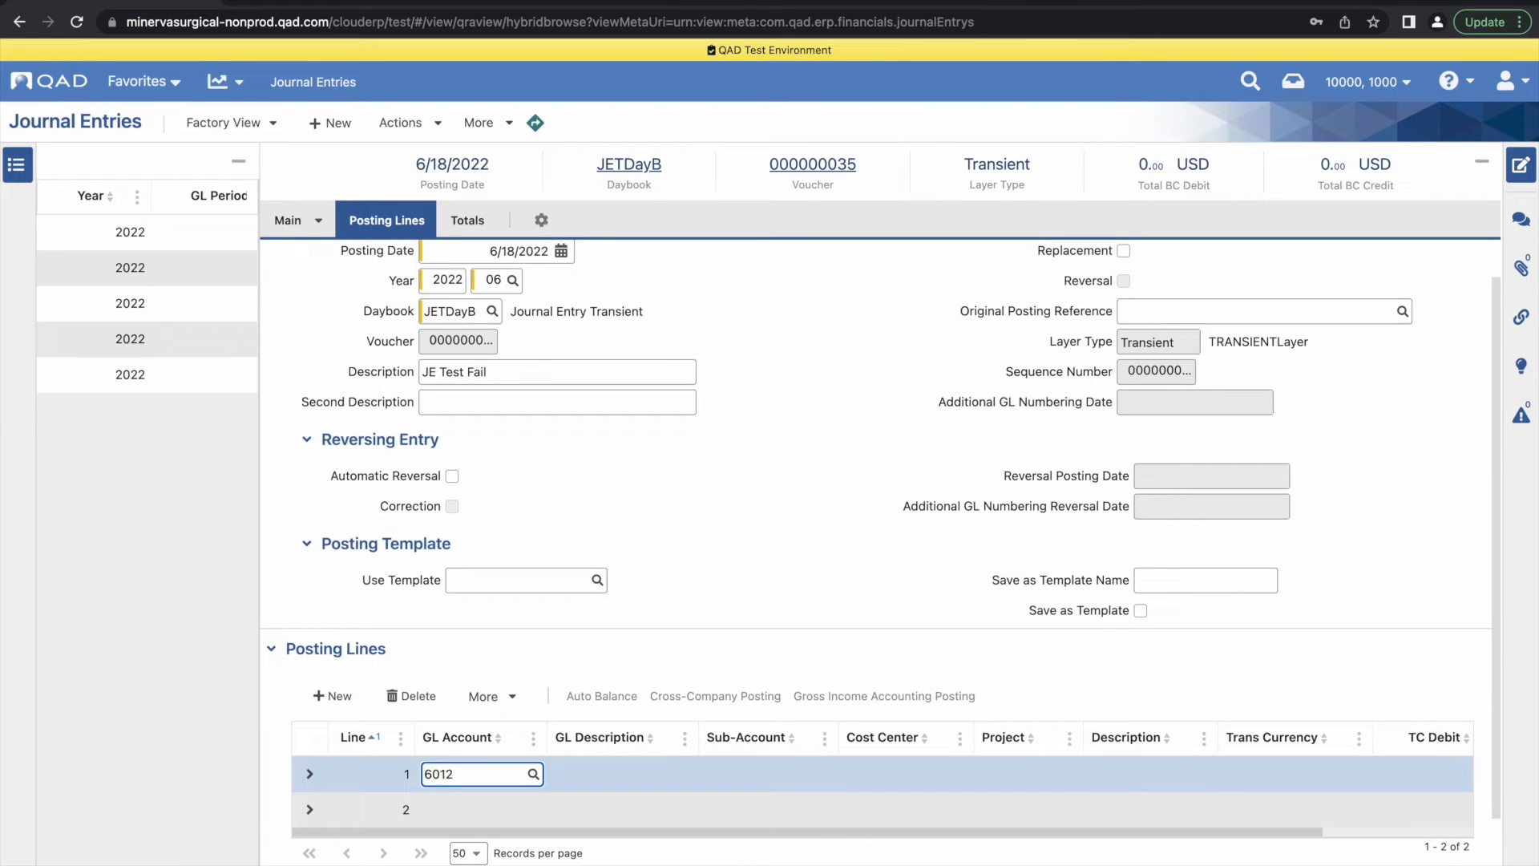
pyautogui.click(388, 822)
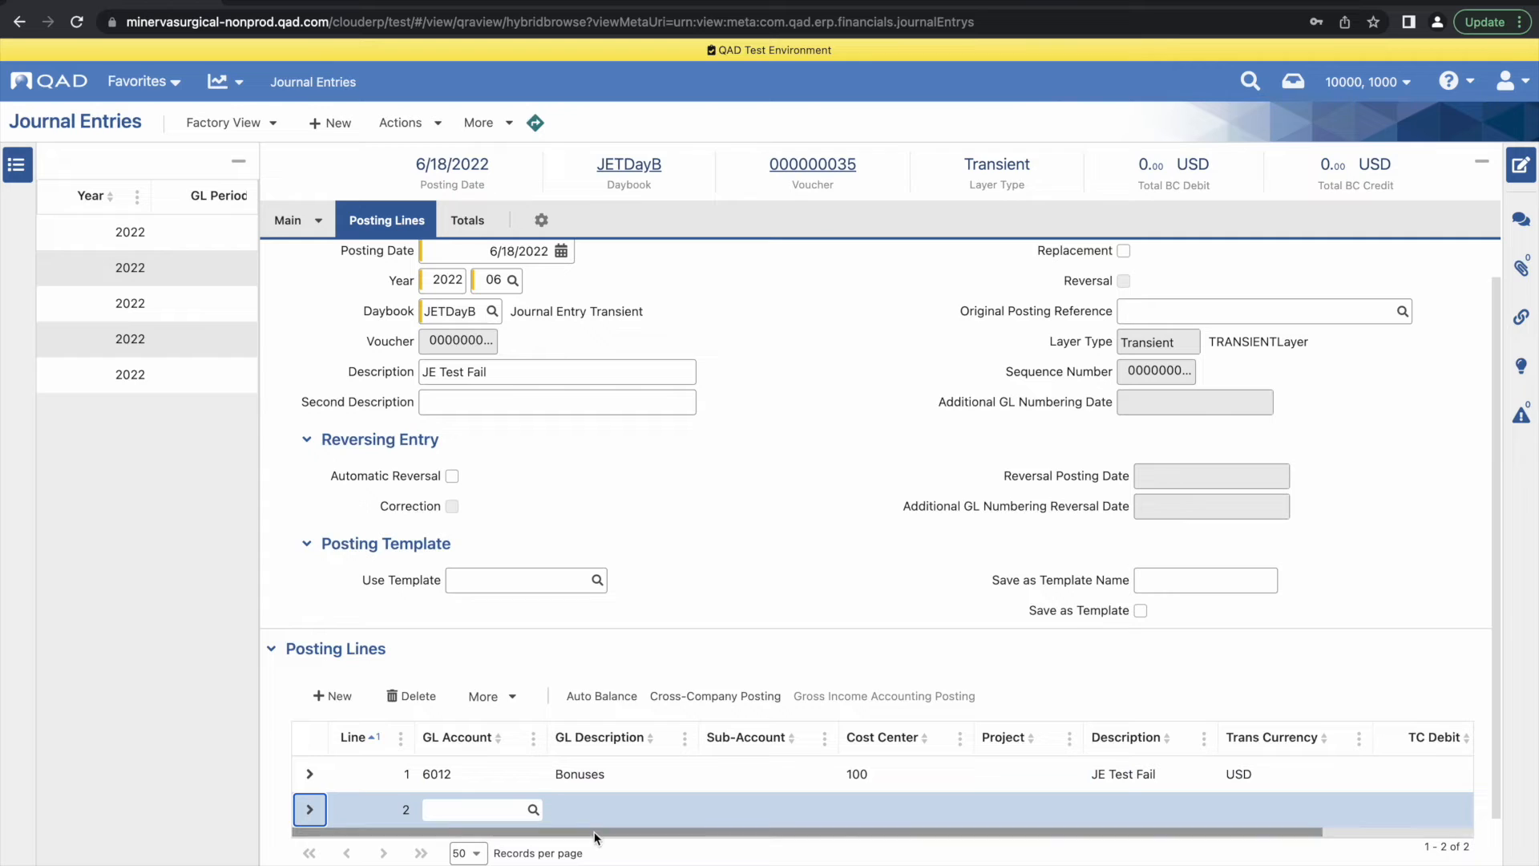
pyautogui.click(463, 807)
pyautogui.write('6012')
# Set posting line 2 to cost center 200 with a TC credit of 800
pyautogui.press('Tab')
pyautogui.write('1')
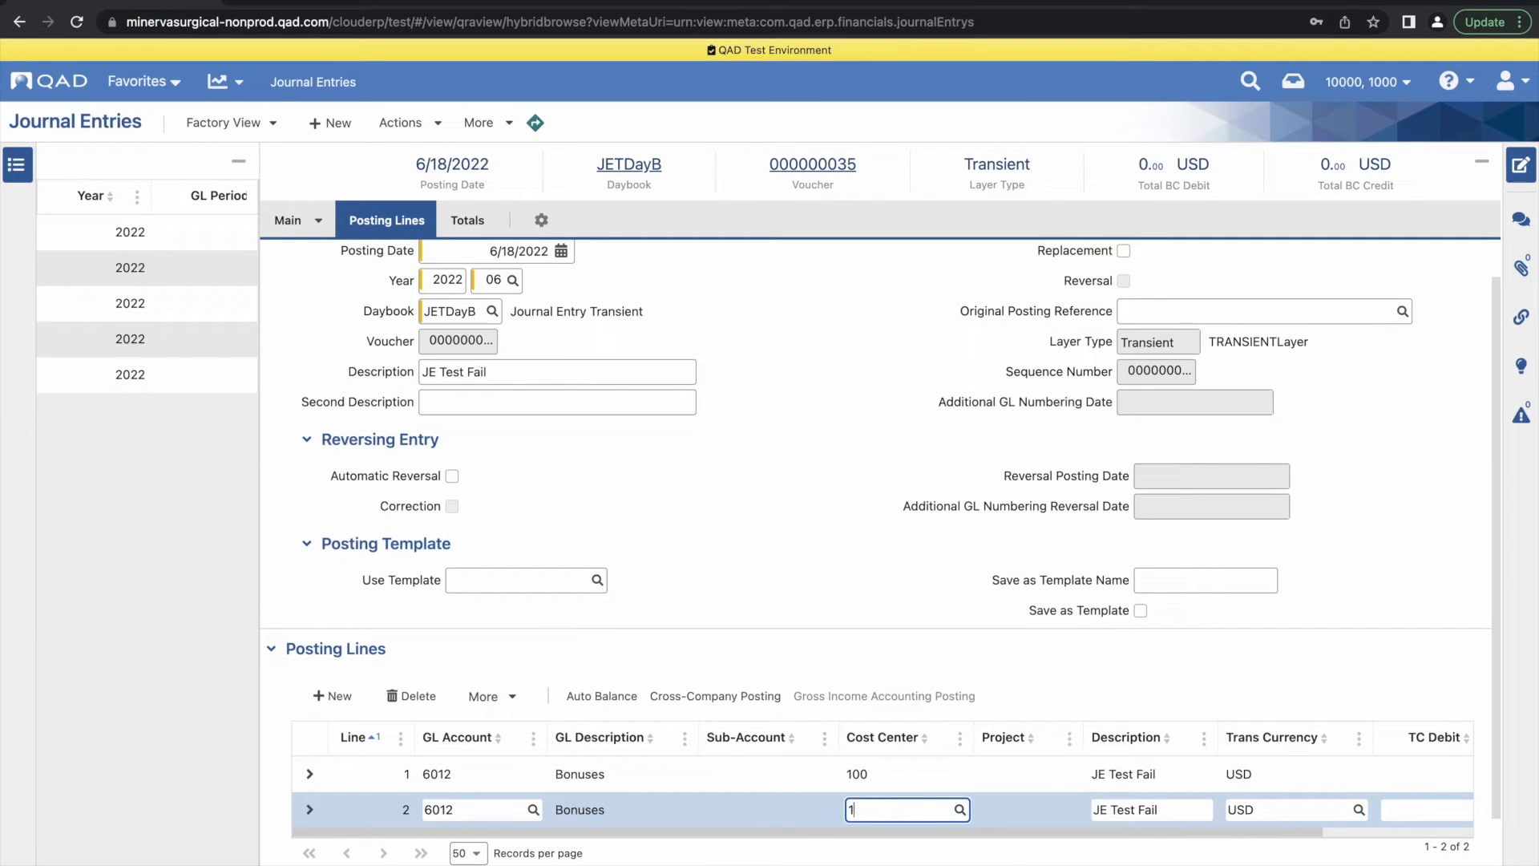
pyautogui.write('200')
pyautogui.press('Tab')
pyautogui.press('Tab')
pyautogui.press('Tab')
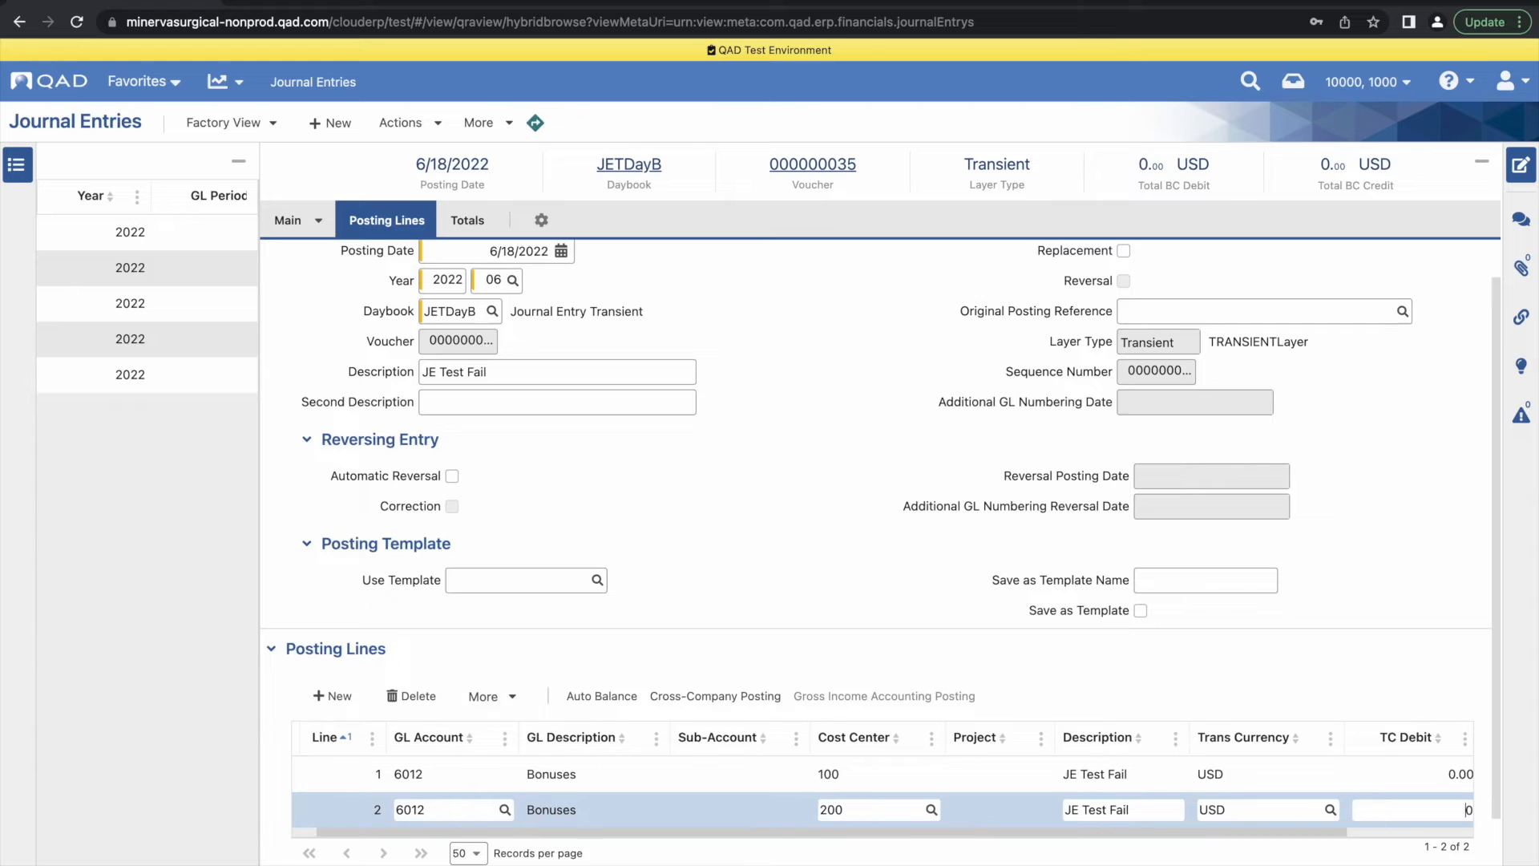
pyautogui.press('Tab')
pyautogui.write('800')
# Set the TC debit of posting line 1 to 800 and try to save the journal entry
pyautogui.click(1280, 772)
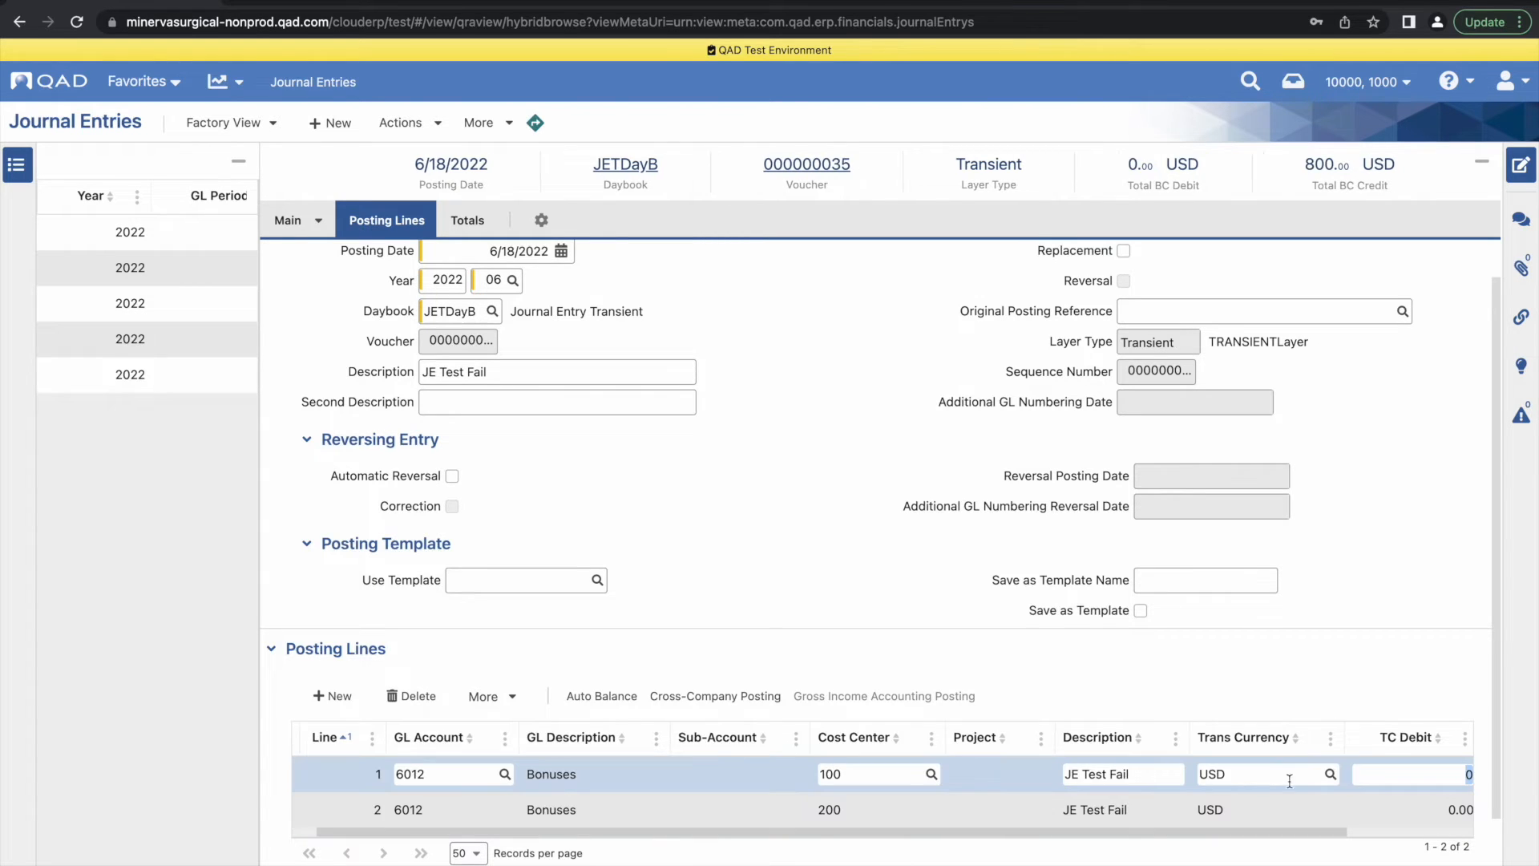
pyautogui.write('800')
pyautogui.moveTo(1186, 832); pyautogui.dragTo(1323, 838)
pyautogui.click(1395, 864)
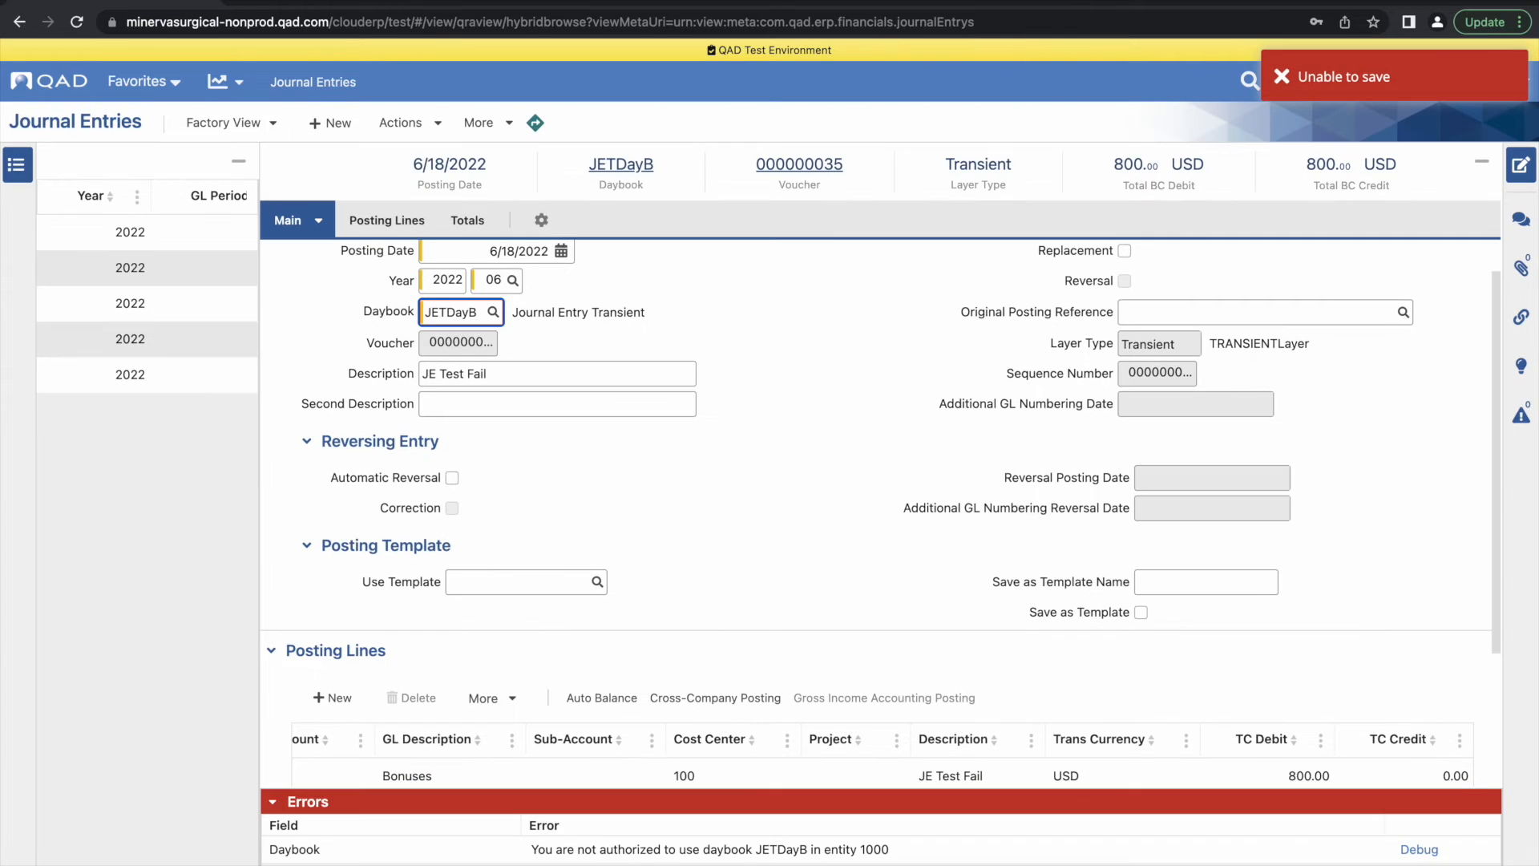
# Highlight the error text for the Daybook field and leave the journal entry without saving it
pyautogui.moveTo(518, 851); pyautogui.dragTo(954, 859)
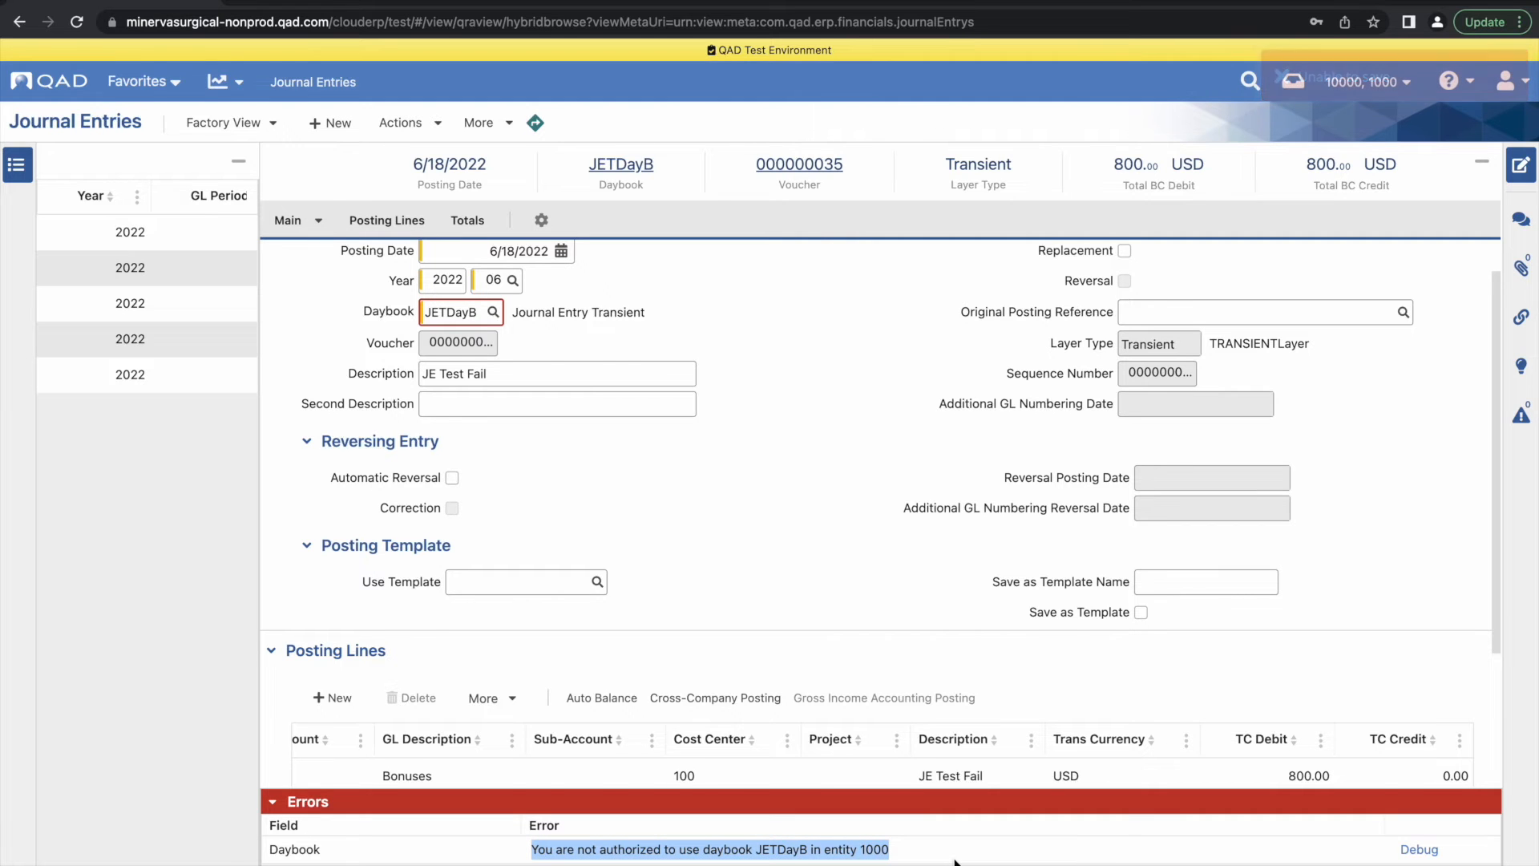
pyautogui.click(955, 859)
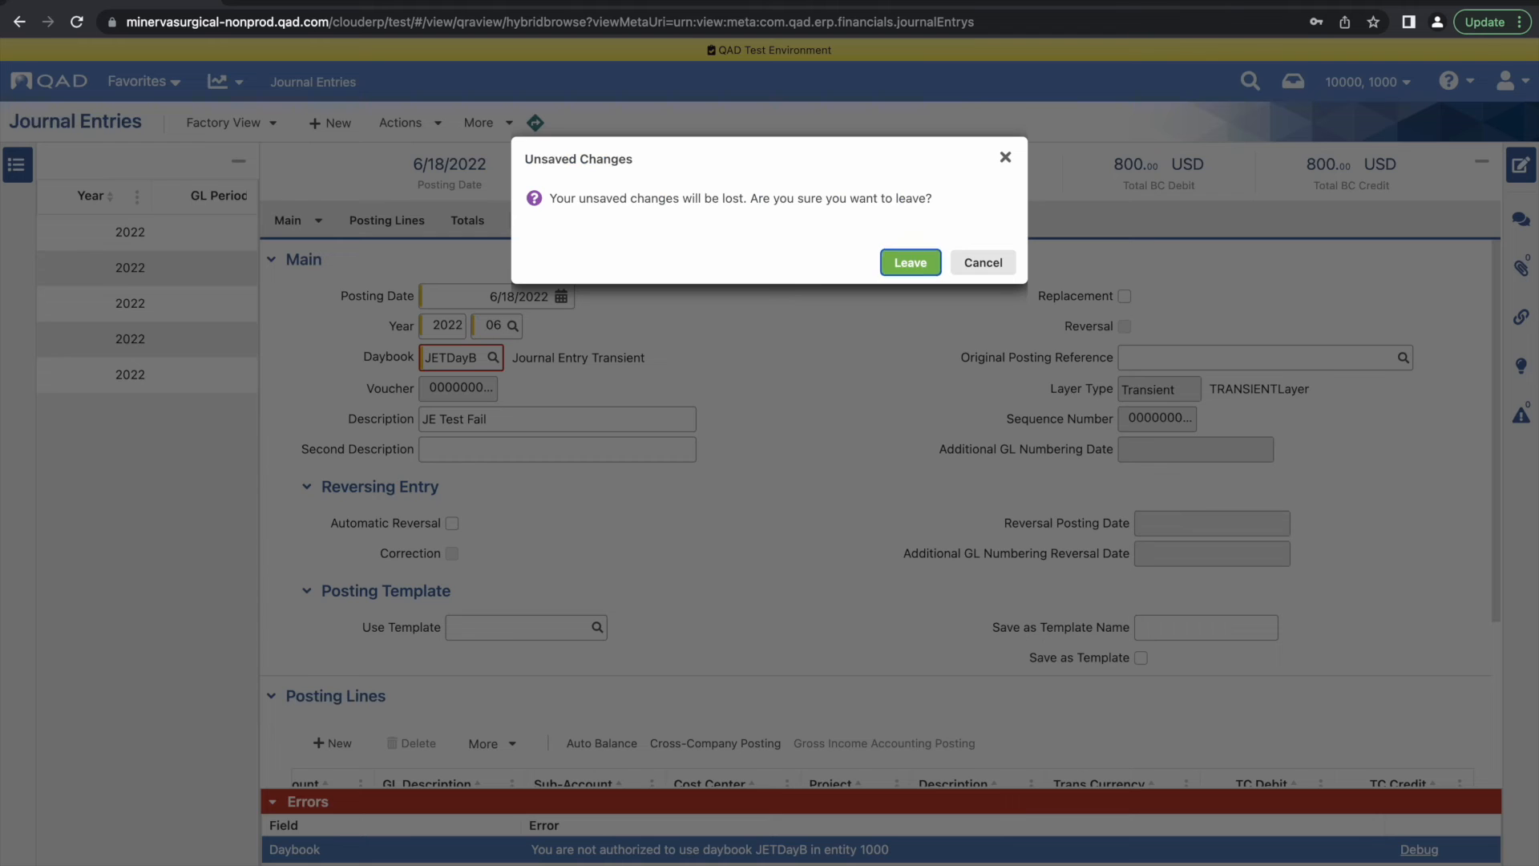
pyautogui.click(905, 255)
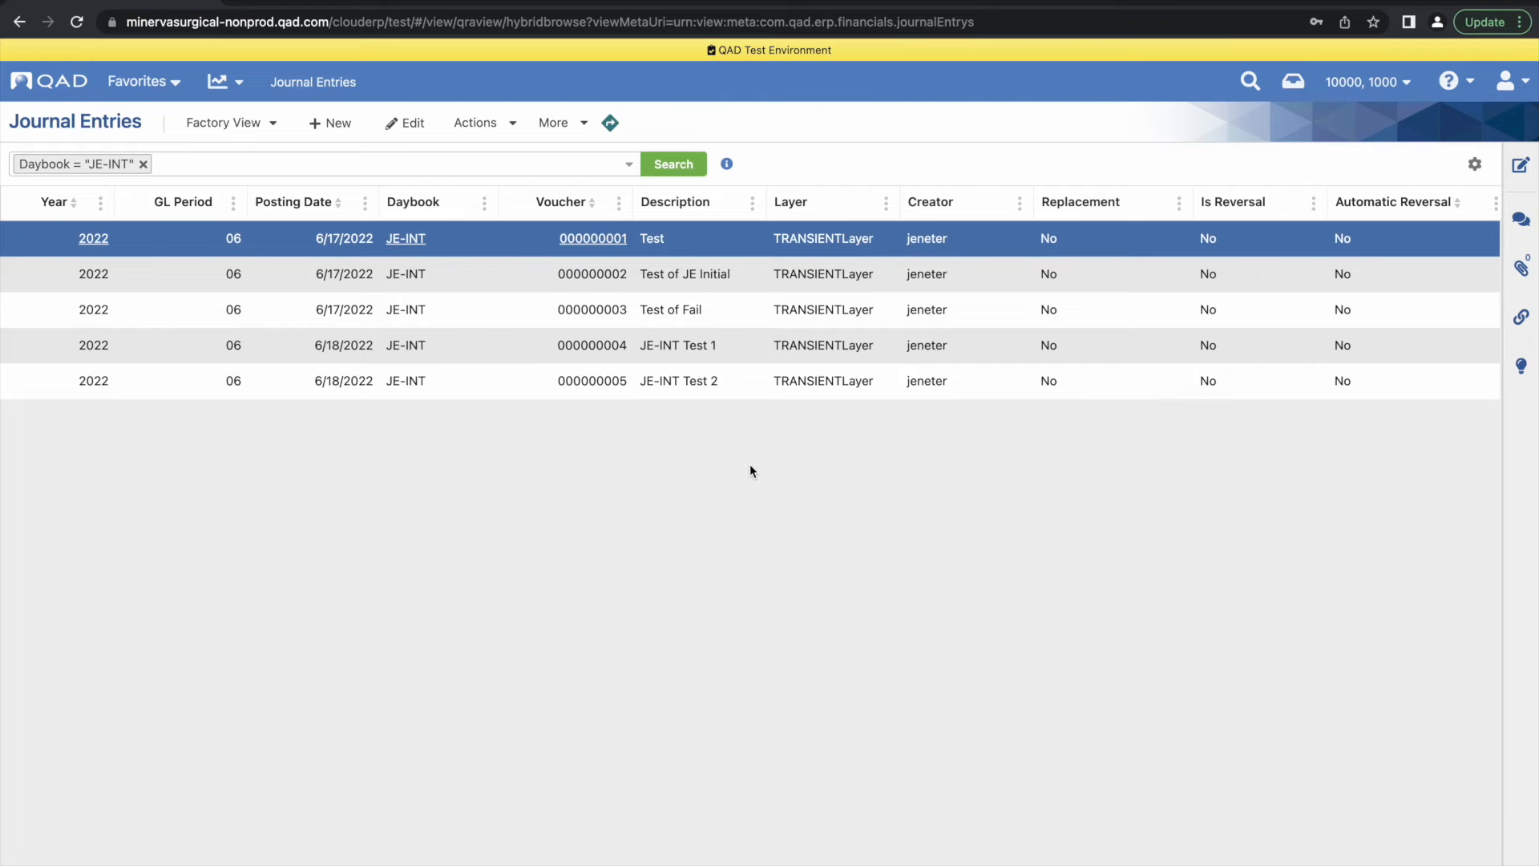
# Sign out of the entry user's session and enter the username jeapprov on the sign-in page
pyautogui.click(1513, 81)
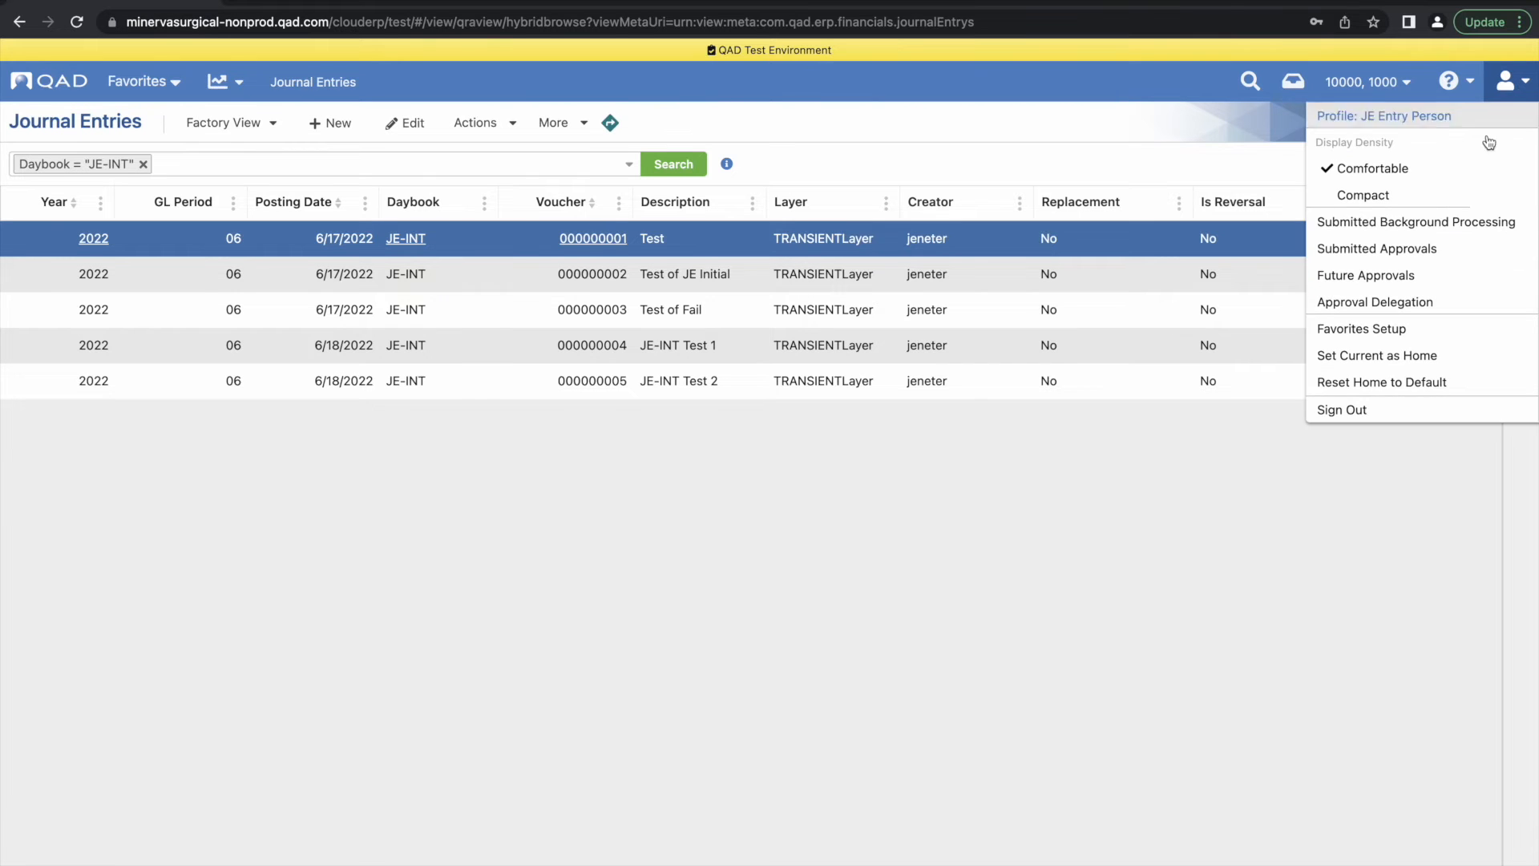
pyautogui.click(1400, 410)
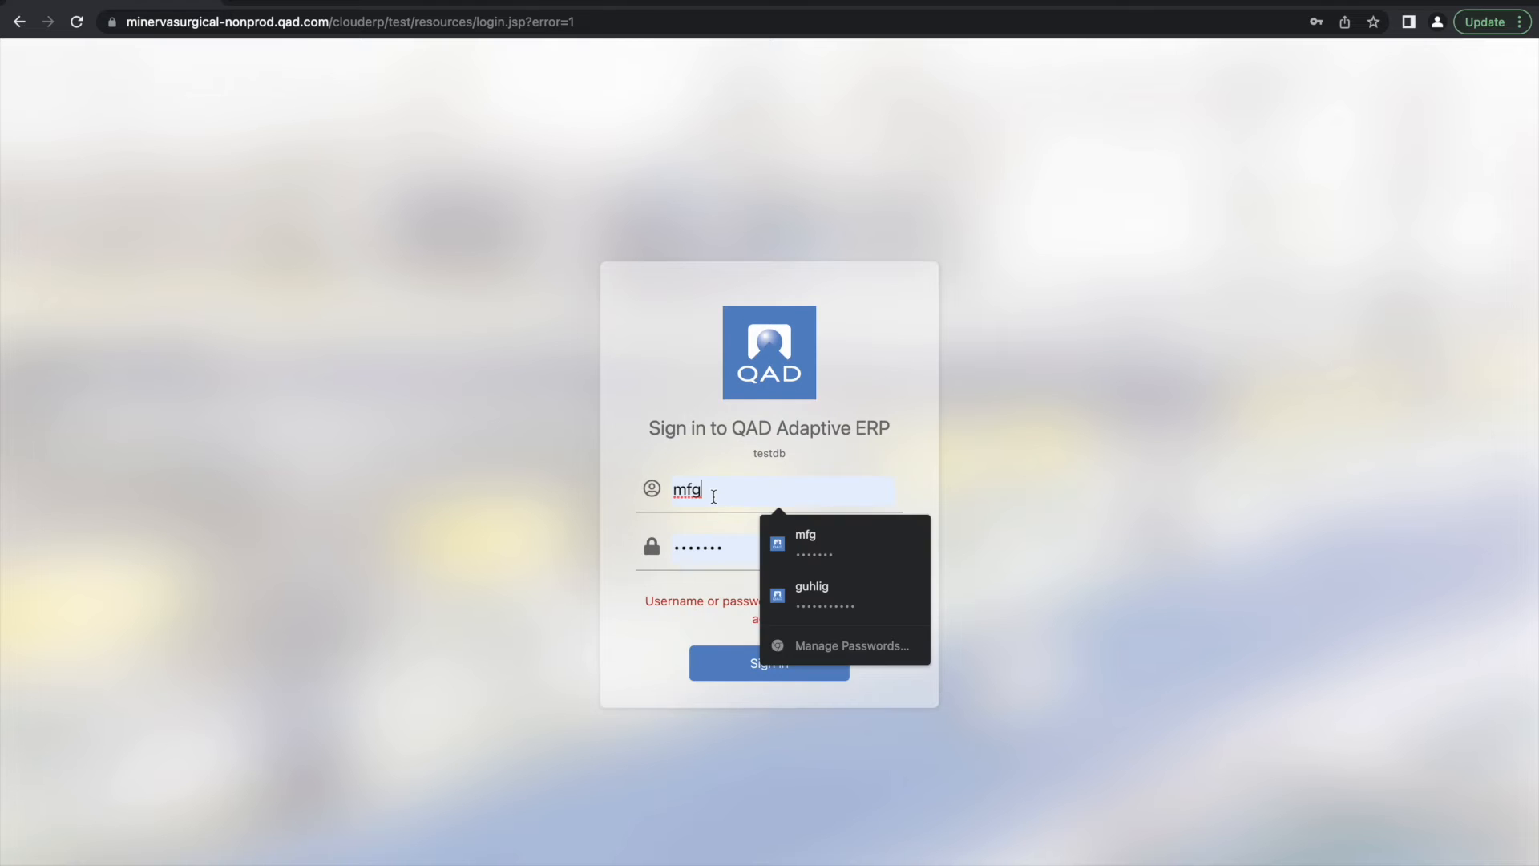
pyautogui.moveTo(713, 495); pyautogui.dragTo(643, 493)
pyautogui.write('jeap')
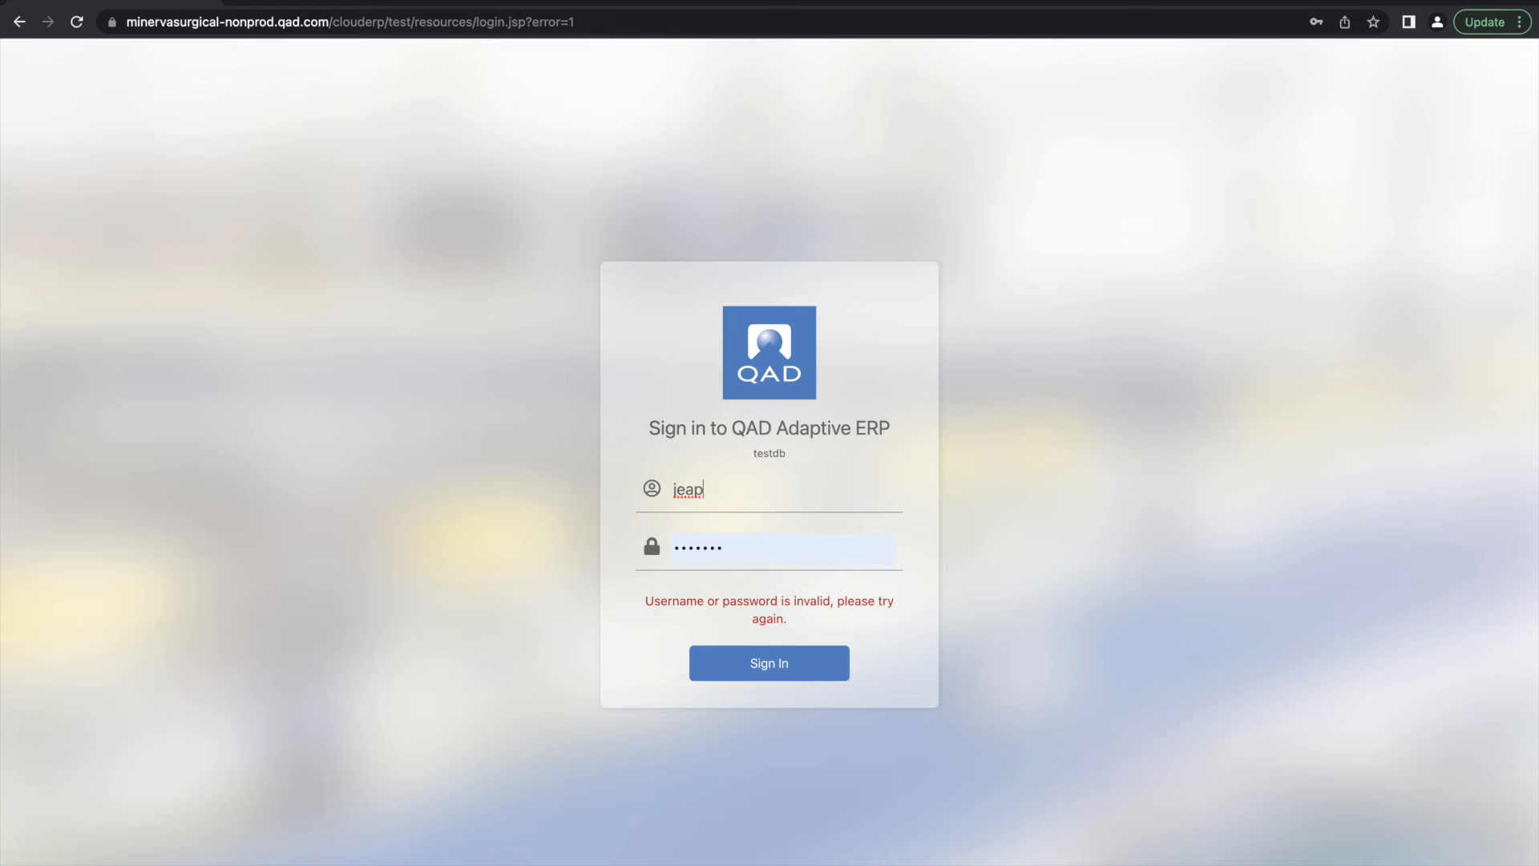
pyautogui.write('prov')
# Enter the approver's account password and sign in
pyautogui.click(733, 553)
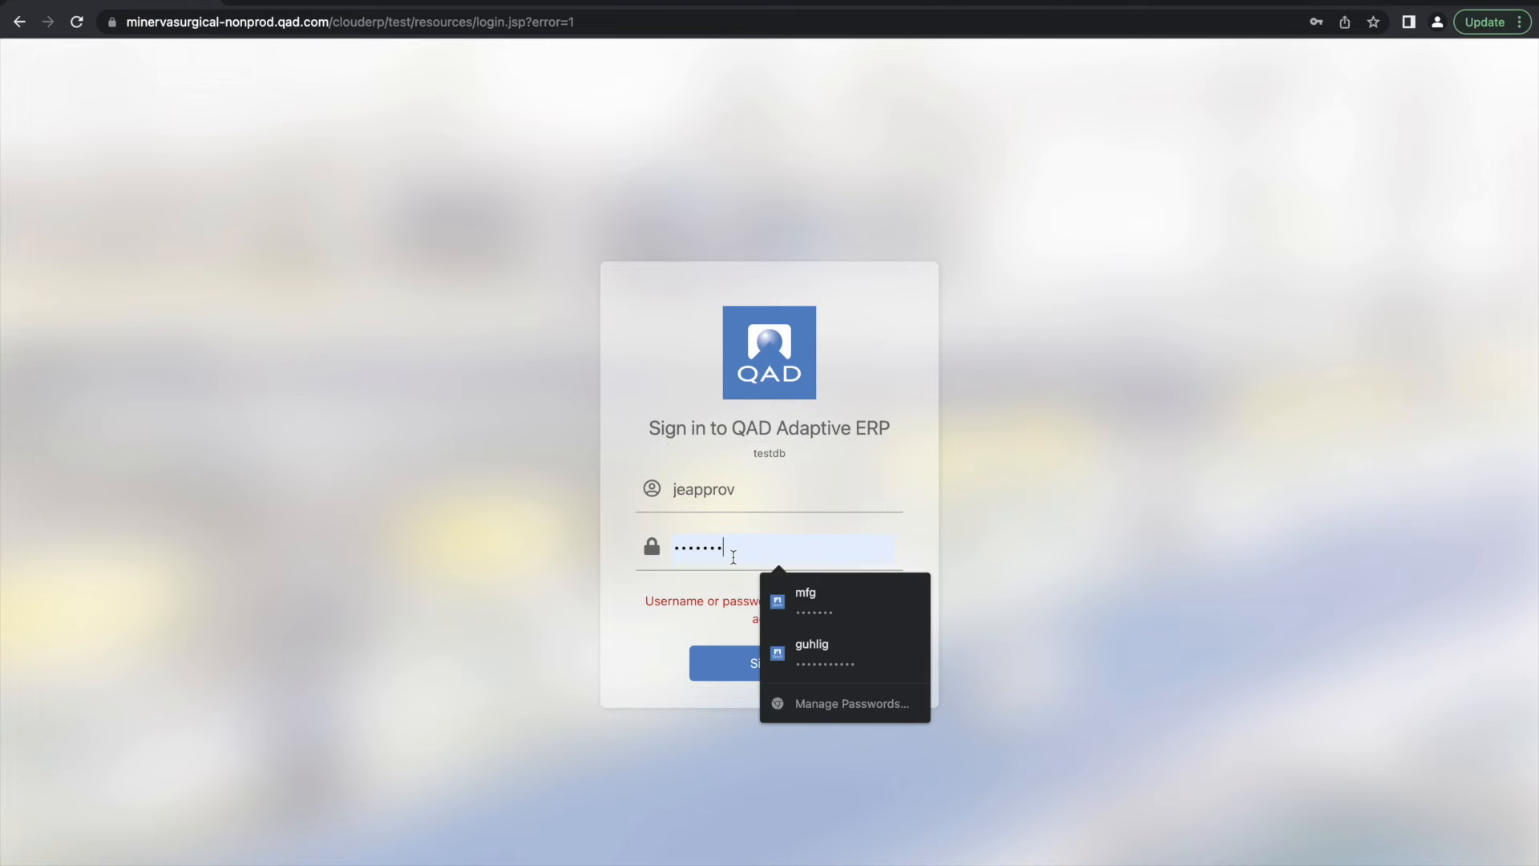
pyautogui.moveTo(734, 558); pyautogui.dragTo(664, 560)
pyautogui.press('BackSpace')
pyautogui.write('•••••••')
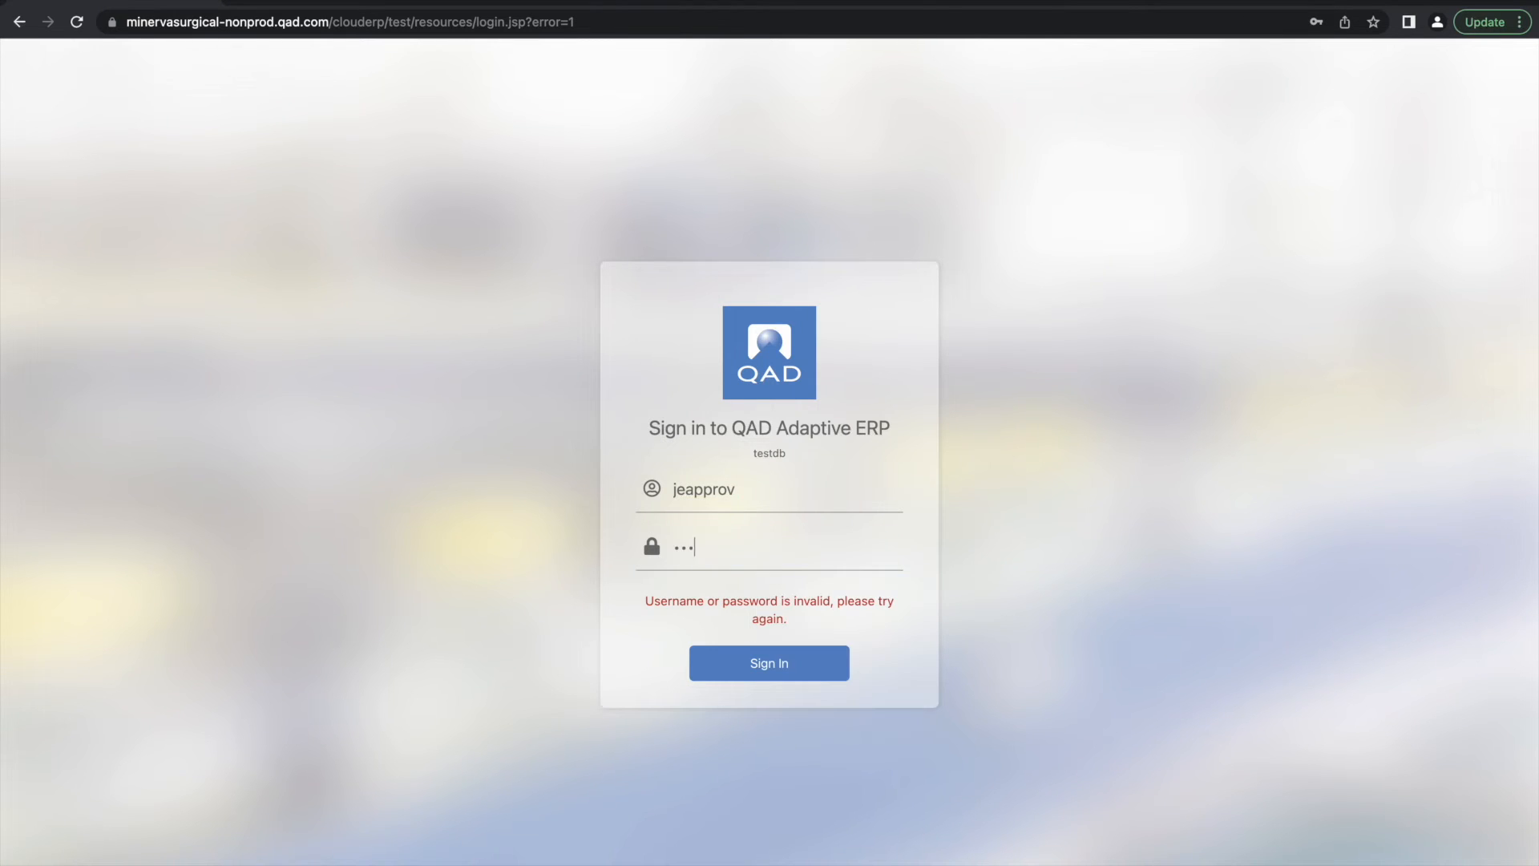
pyautogui.click(787, 665)
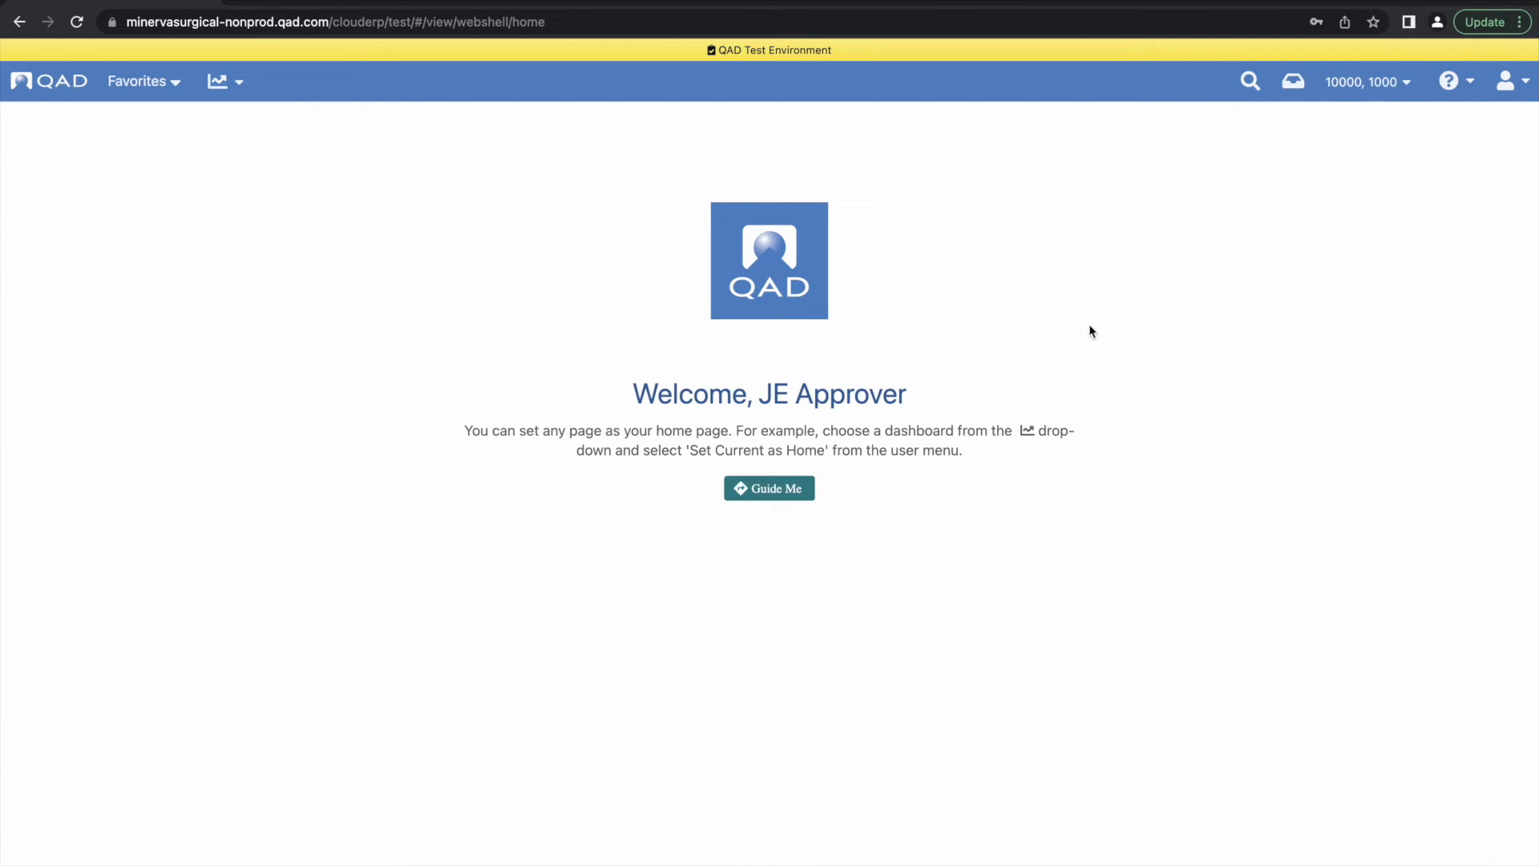
# Open Journal Entries and search for entries whose daybook equals JE-INT
pyautogui.click(1243, 98)
pyautogui.click(1138, 200)
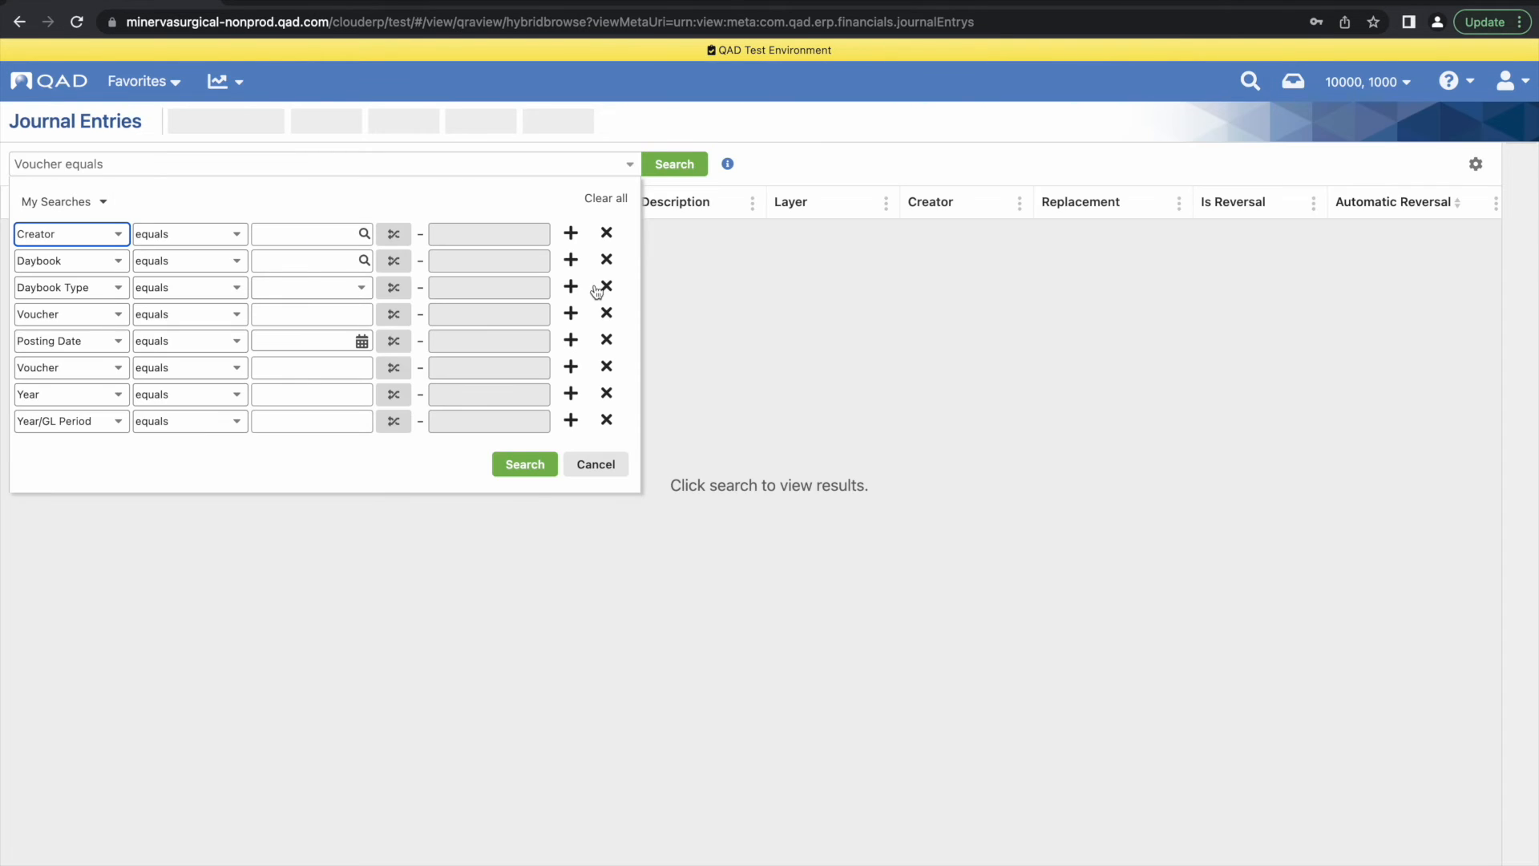
pyautogui.click(302, 262)
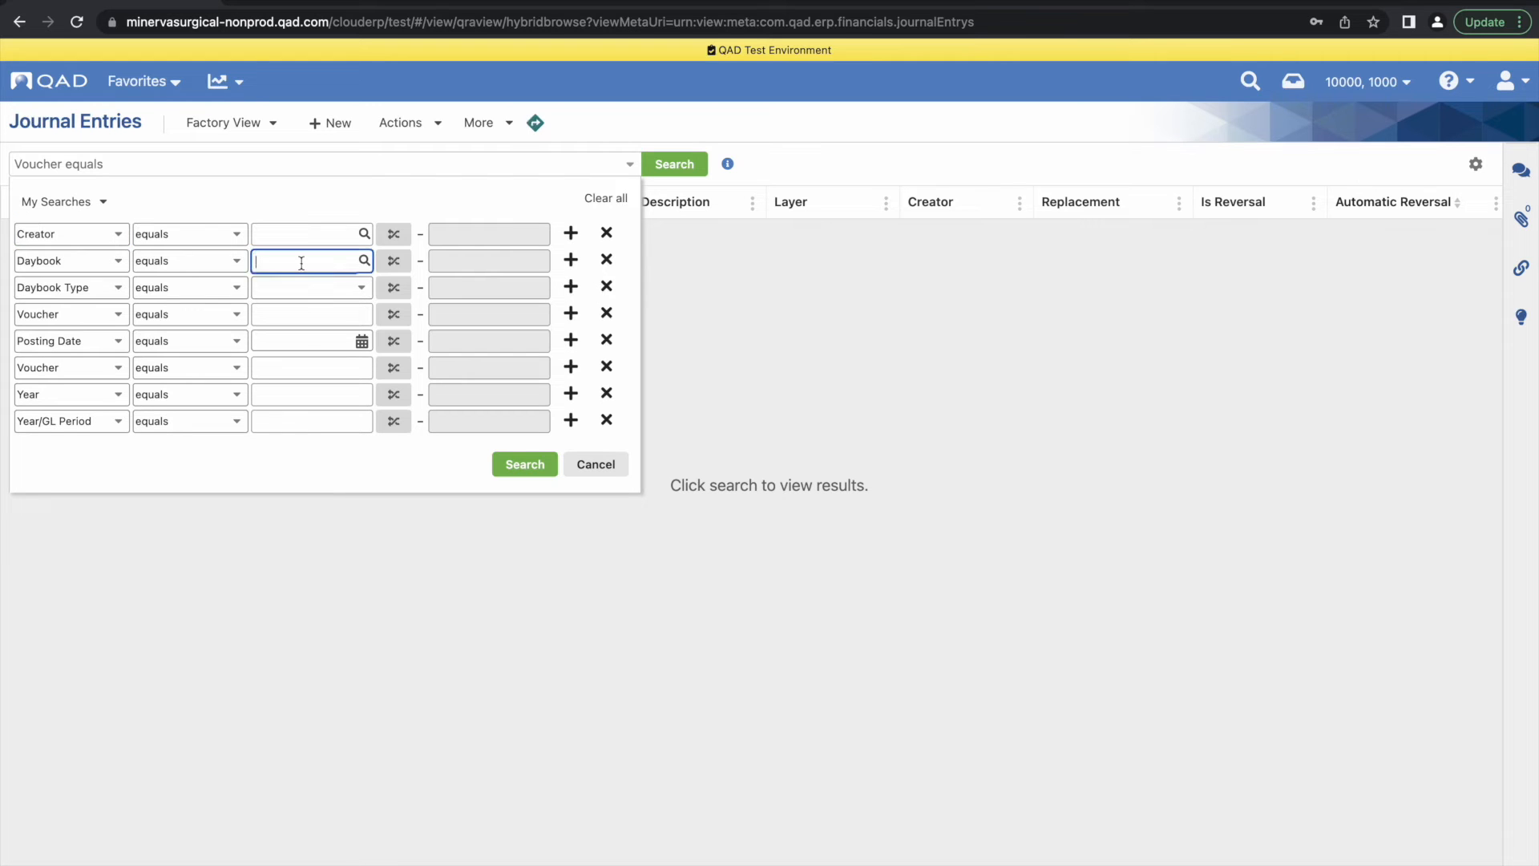
pyautogui.write('JE-INT')
pyautogui.click(525, 466)
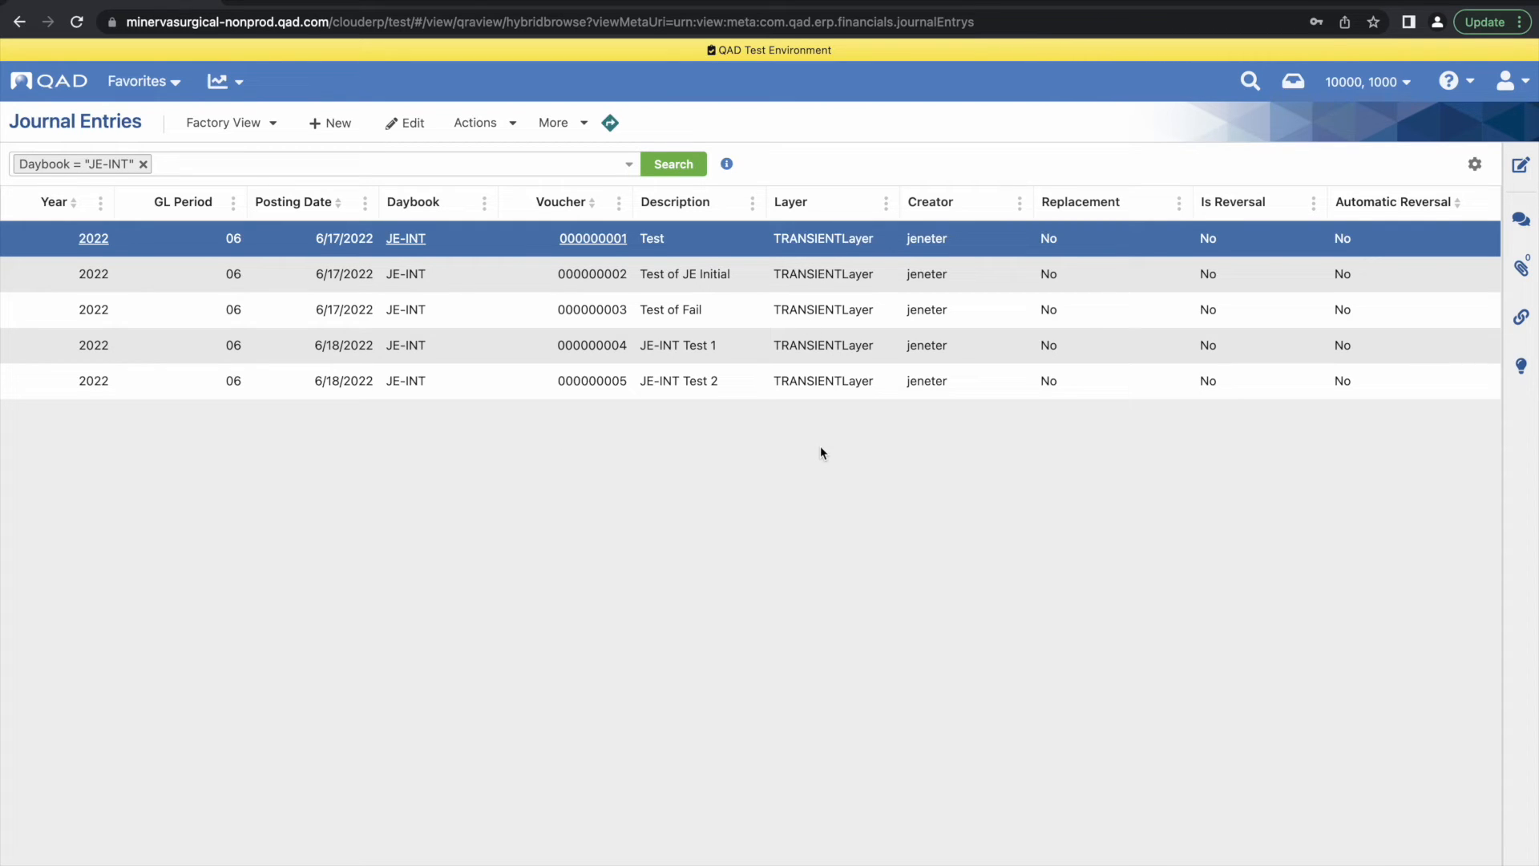
# Start a Mass Layer Transfer and choose TRANSIENTLayer as the transient layer
pyautogui.click(490, 124)
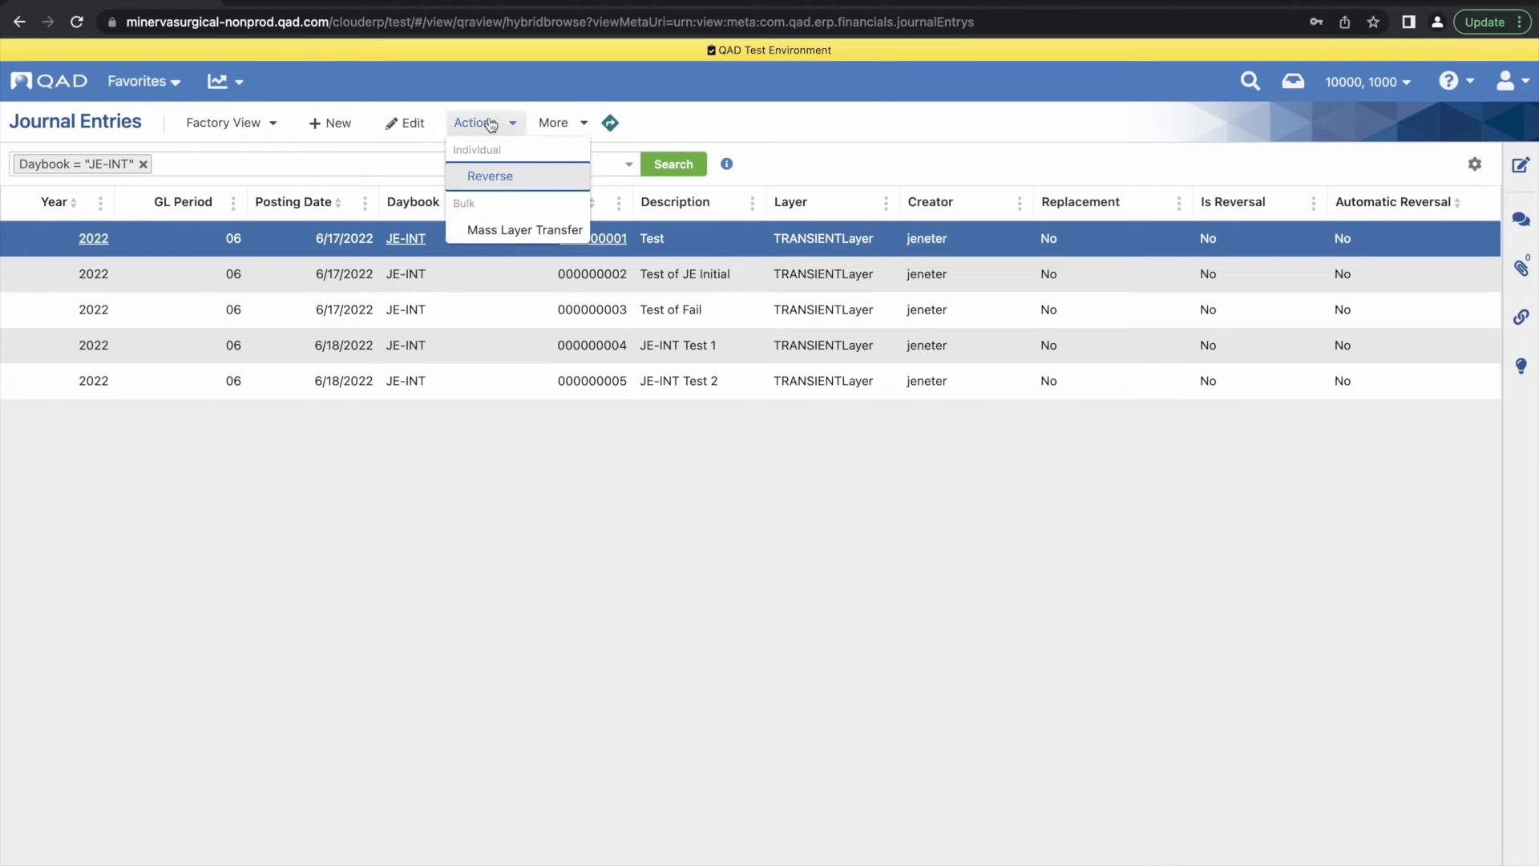
pyautogui.click(505, 230)
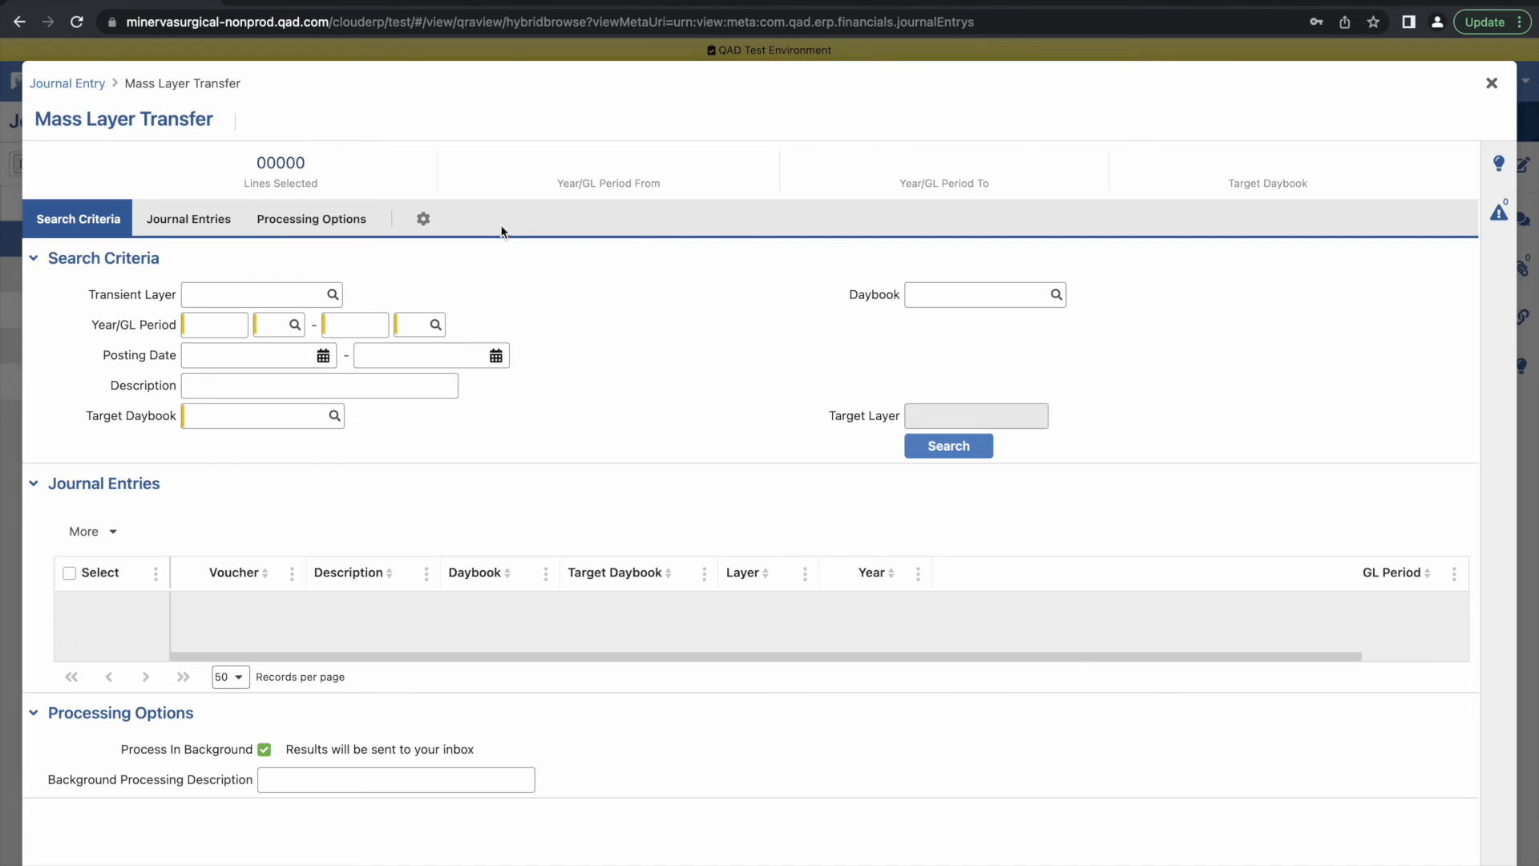
pyautogui.click(331, 292)
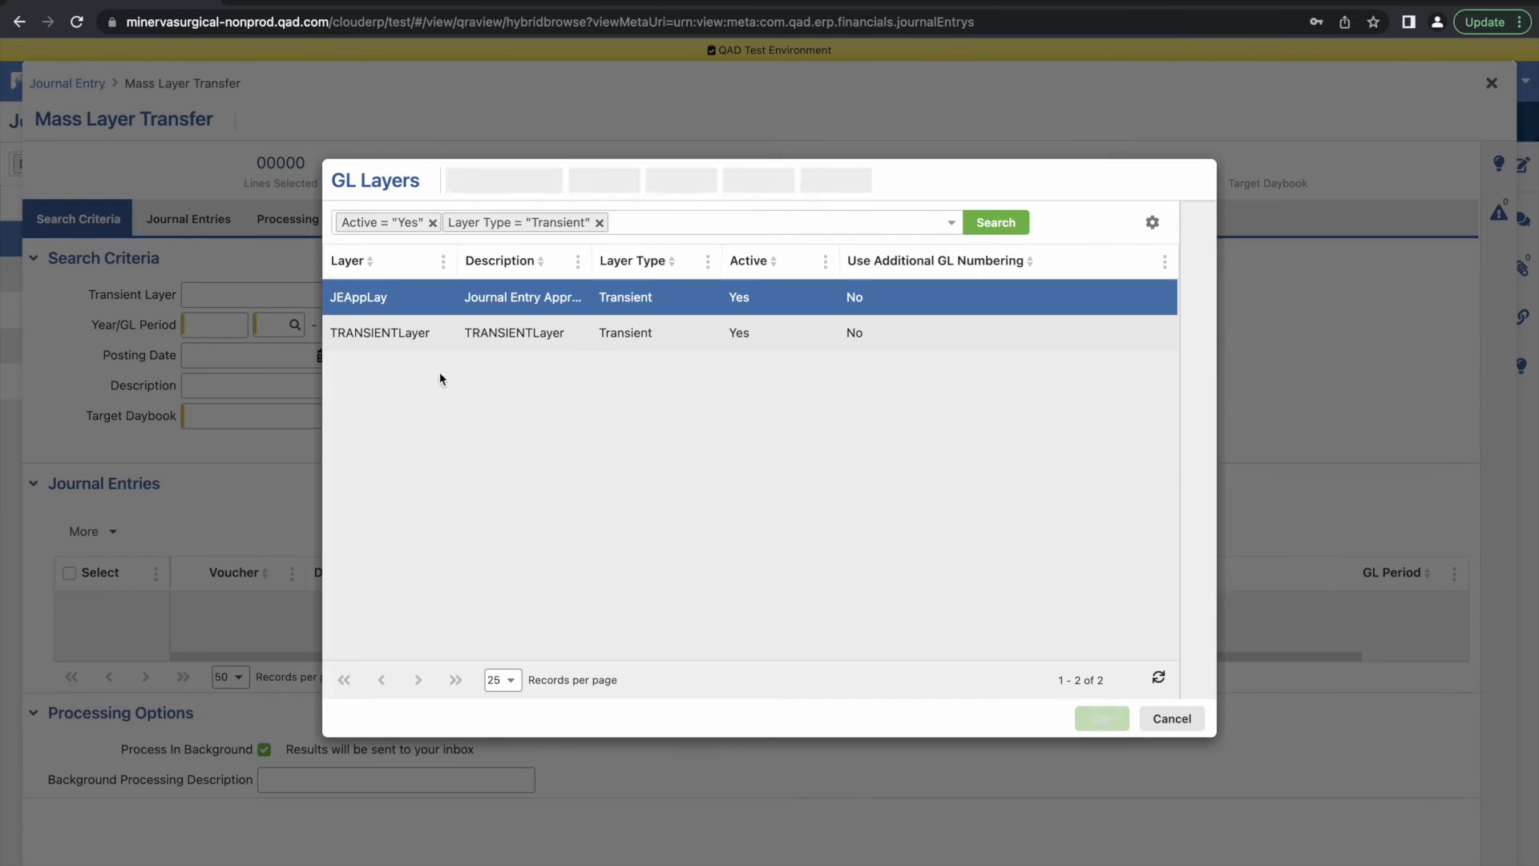
pyautogui.click(451, 333)
pyautogui.click(1102, 718)
# Set the transfer's source daybook to JE-INT and its Year/GL Period range from 2022/06 to 2022/06
pyautogui.click(999, 296)
pyautogui.write('JE-INT')
pyautogui.click(217, 325)
pyautogui.write('2022')
pyautogui.press('Tab')
pyautogui.write('06')
pyautogui.press('Tab')
pyautogui.write('2022')
pyautogui.press('Tab')
pyautogui.write('06')
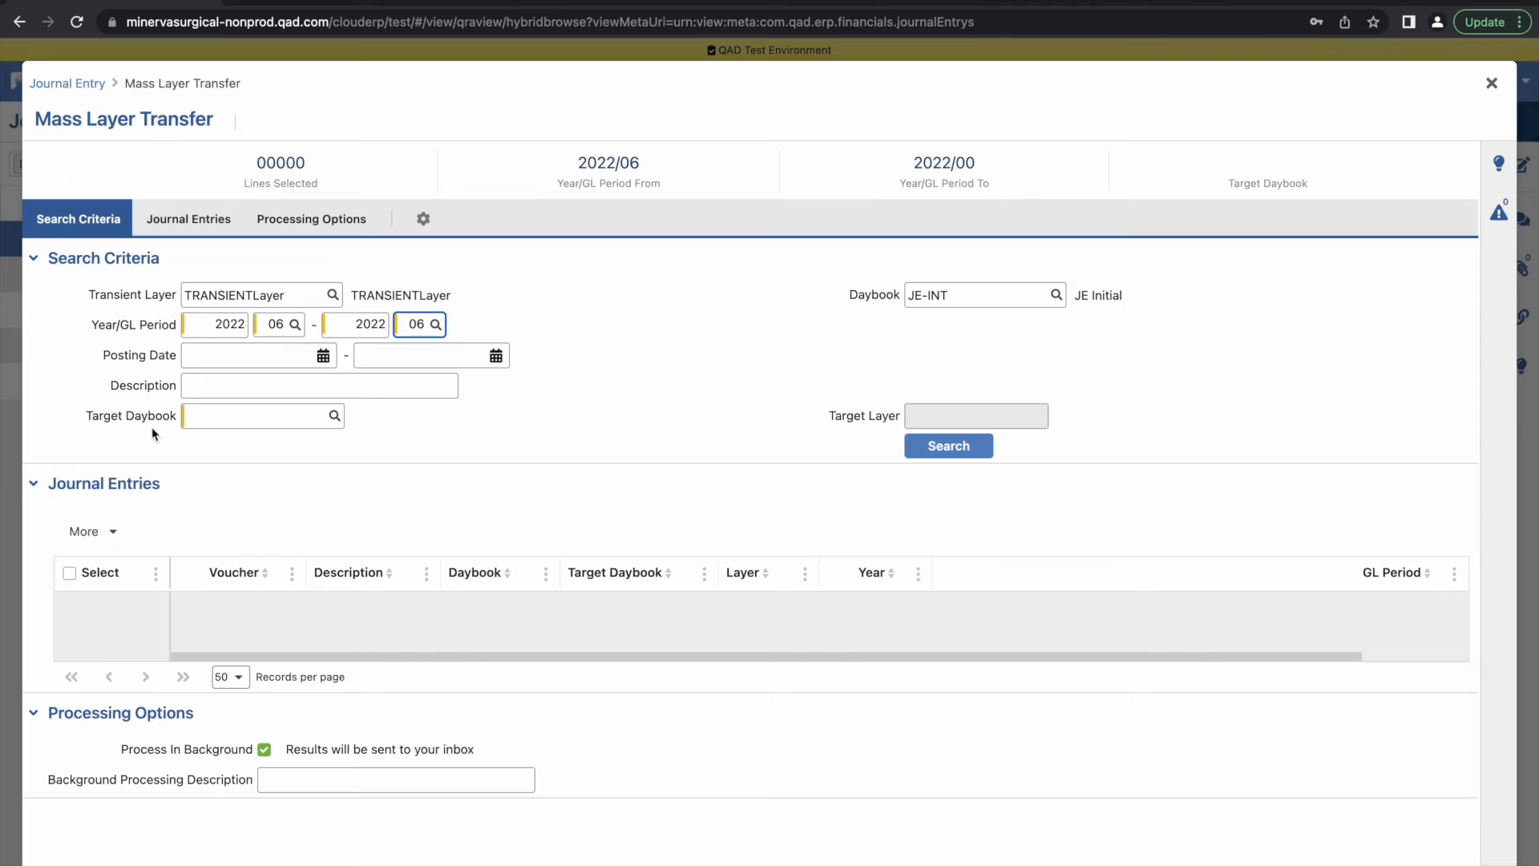
# Set the target daybook to JE-APPR and search for the journal entries to transfer
pyautogui.click(210, 421)
pyautogui.write('JE')
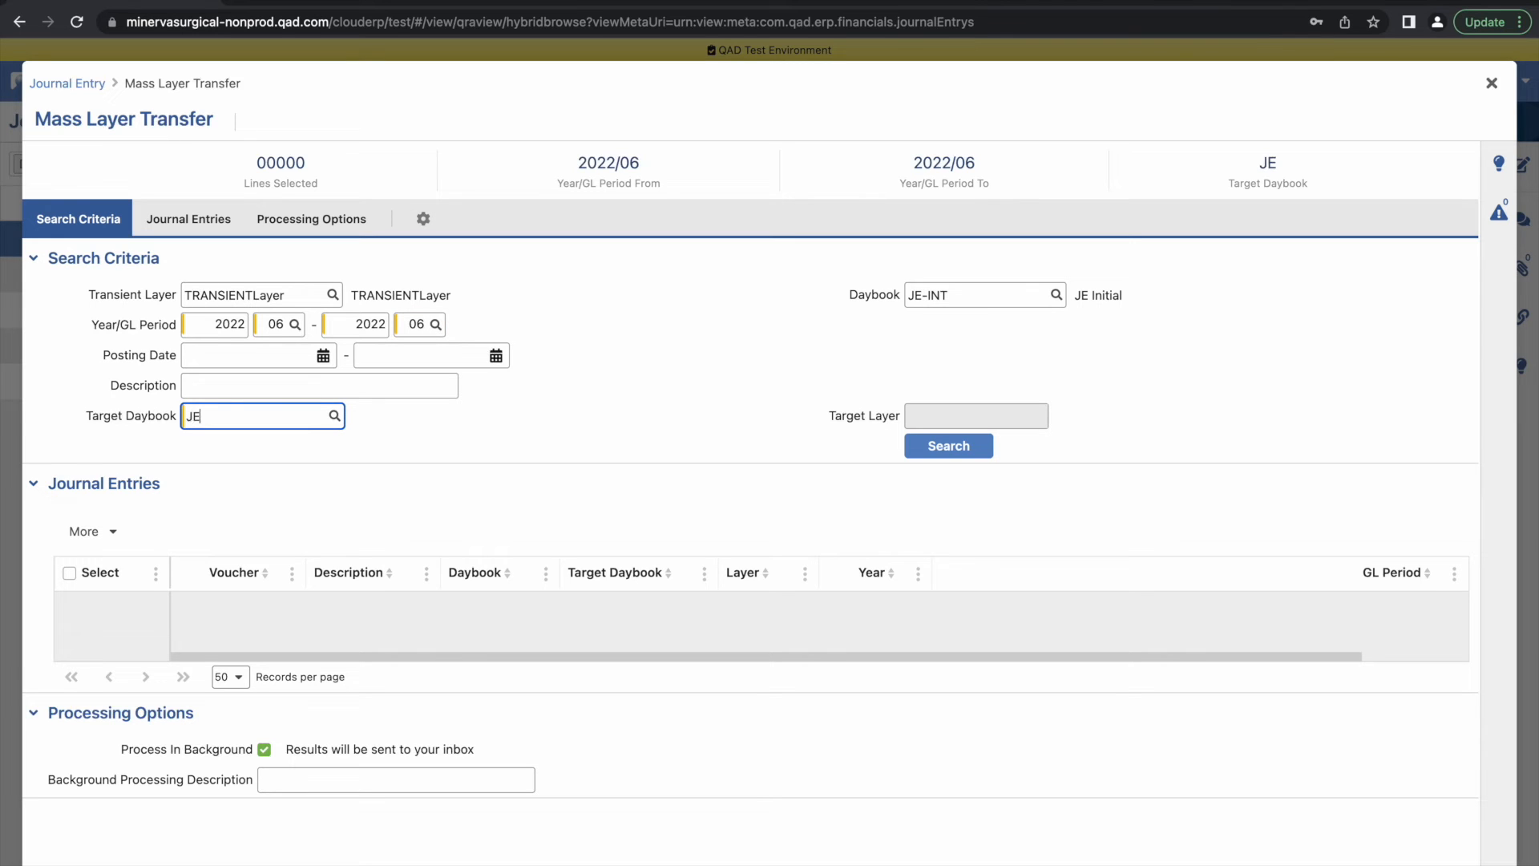
pyautogui.write('-APPR')
pyautogui.click(956, 450)
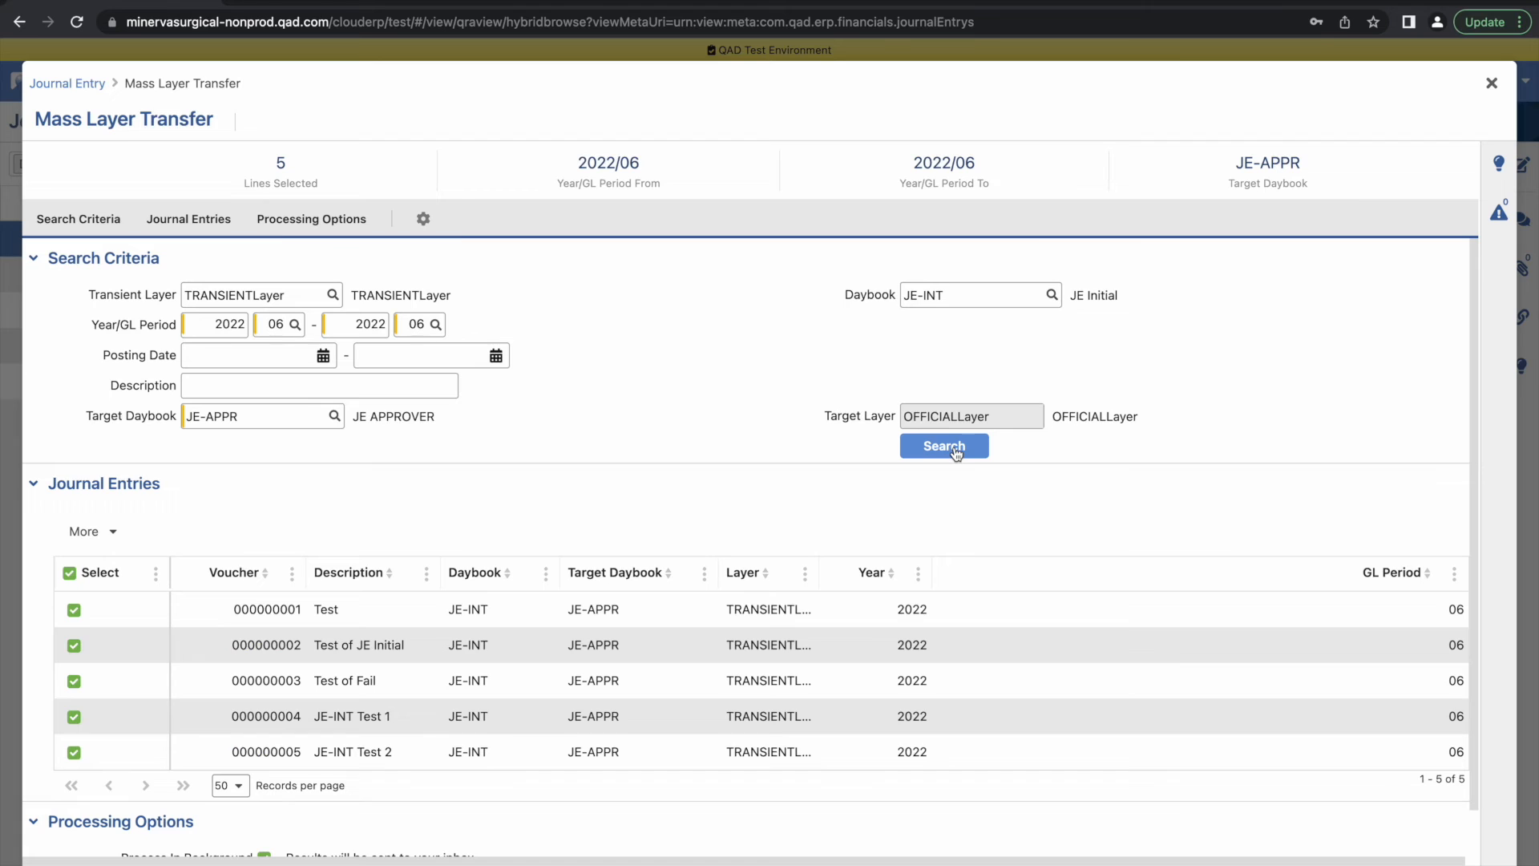
# Turn off background processing, transfer only the JE-INT Test 1 entry, and close Mass Layer Transfer
pyautogui.scroll(-1, 900, 593)
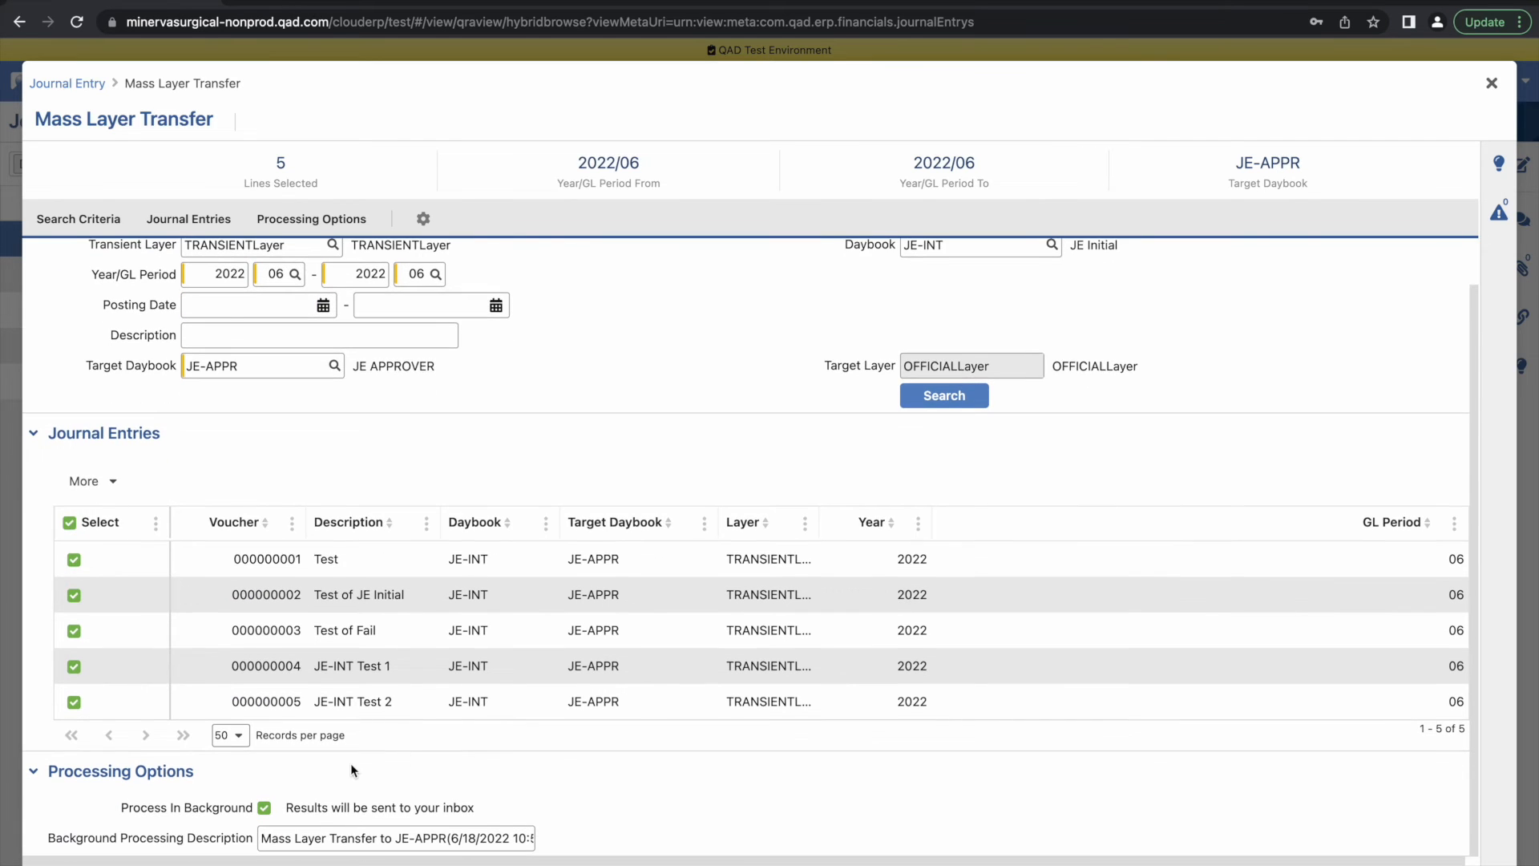
pyautogui.click(263, 806)
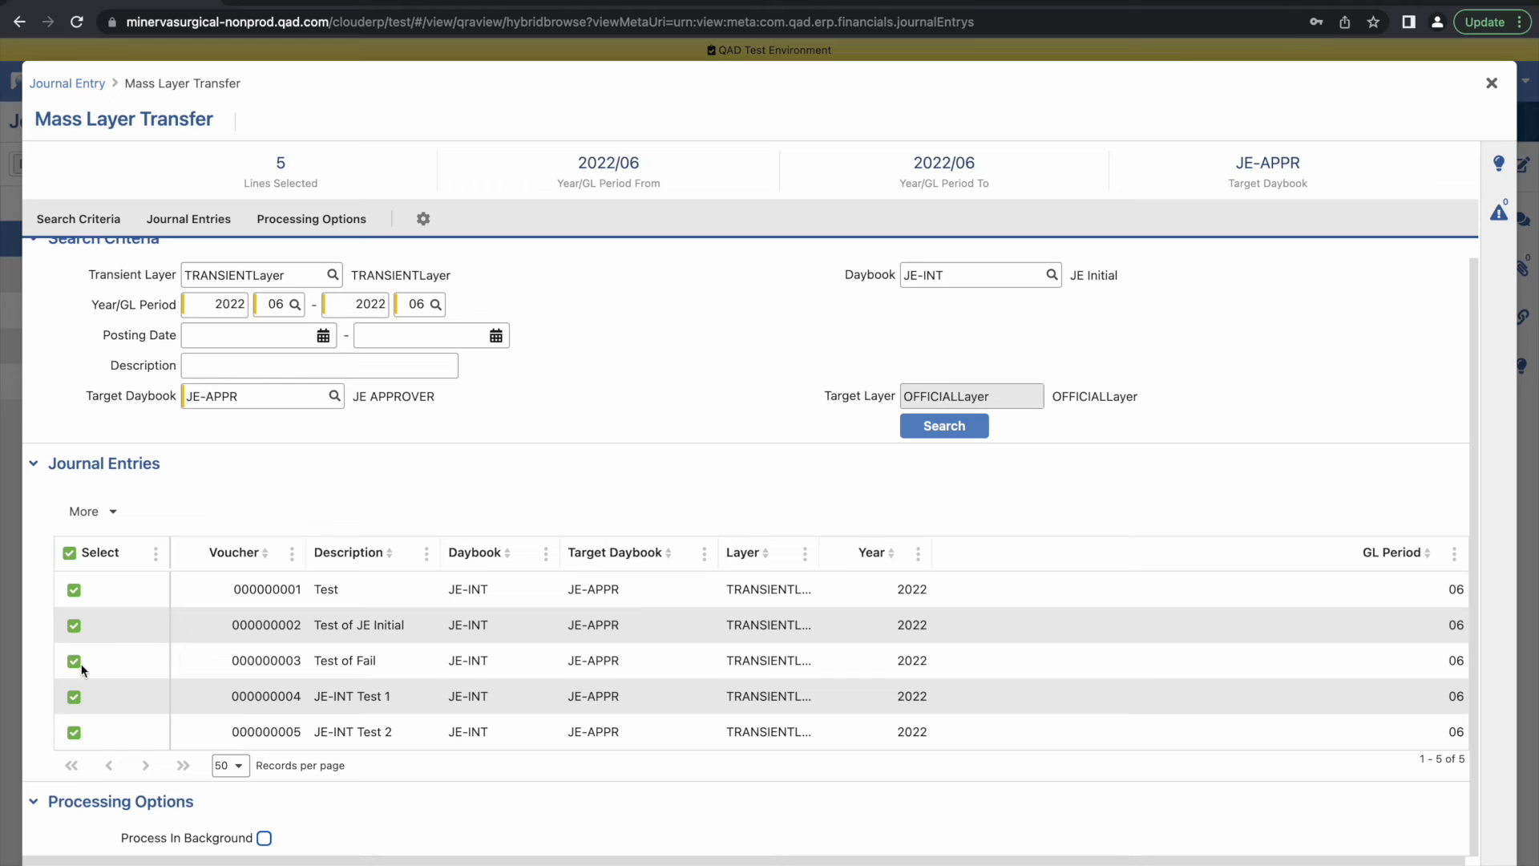
pyautogui.click(70, 555)
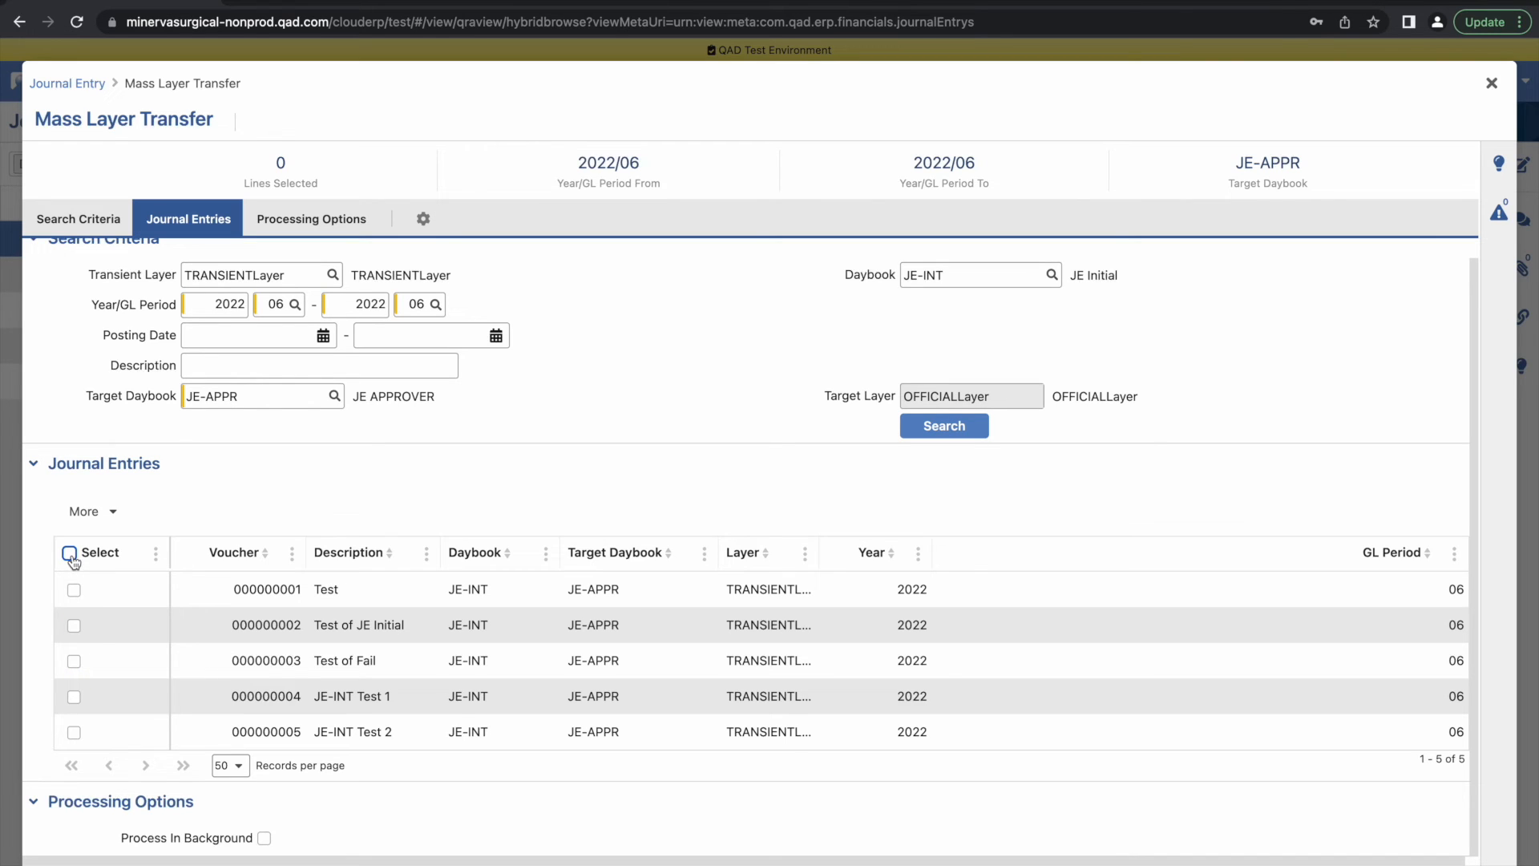
pyautogui.click(74, 697)
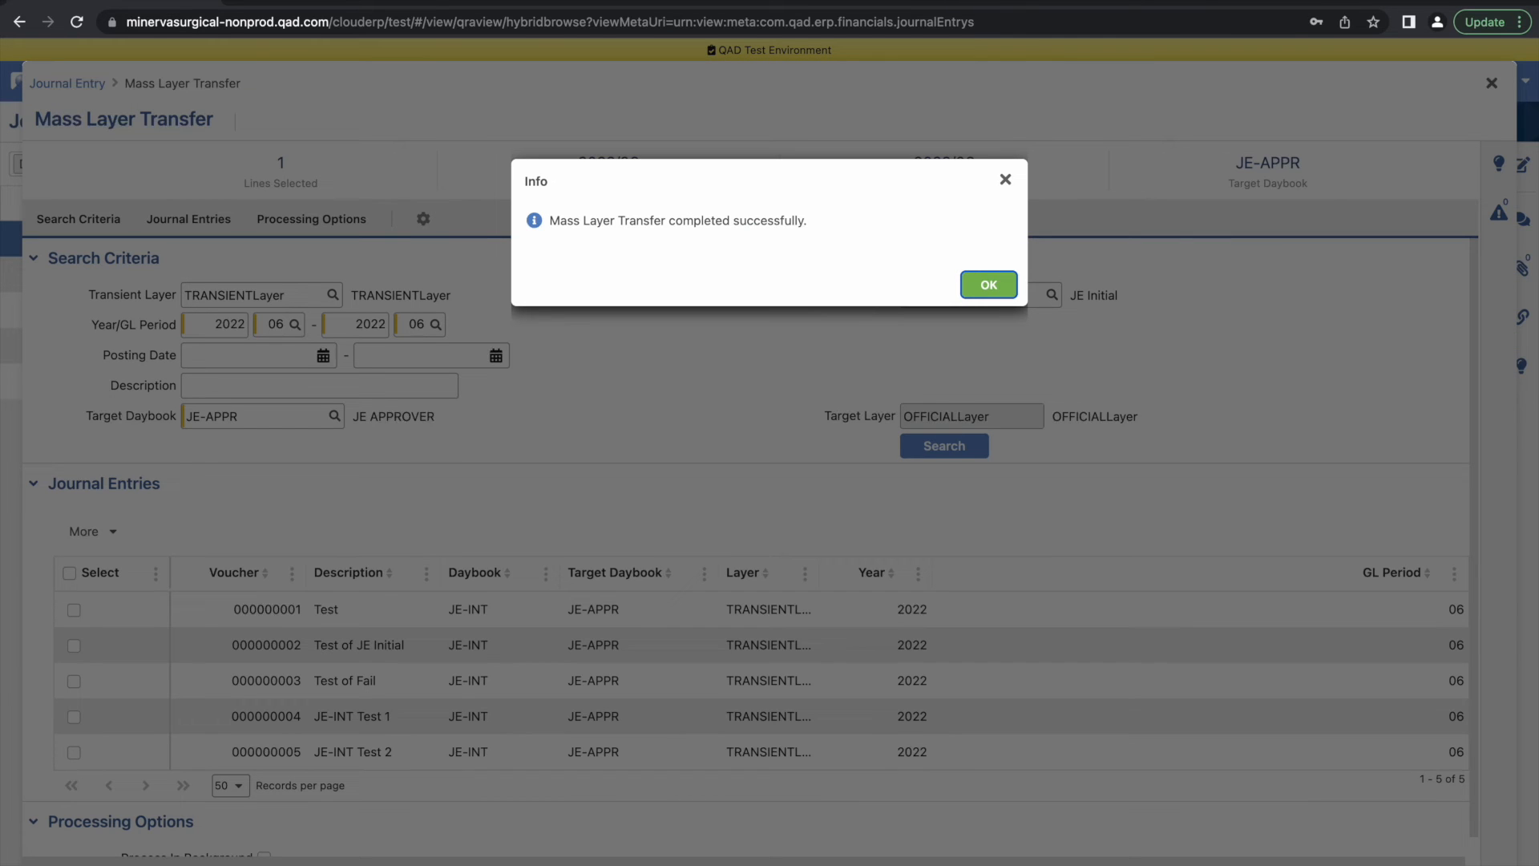
pyautogui.click(990, 287)
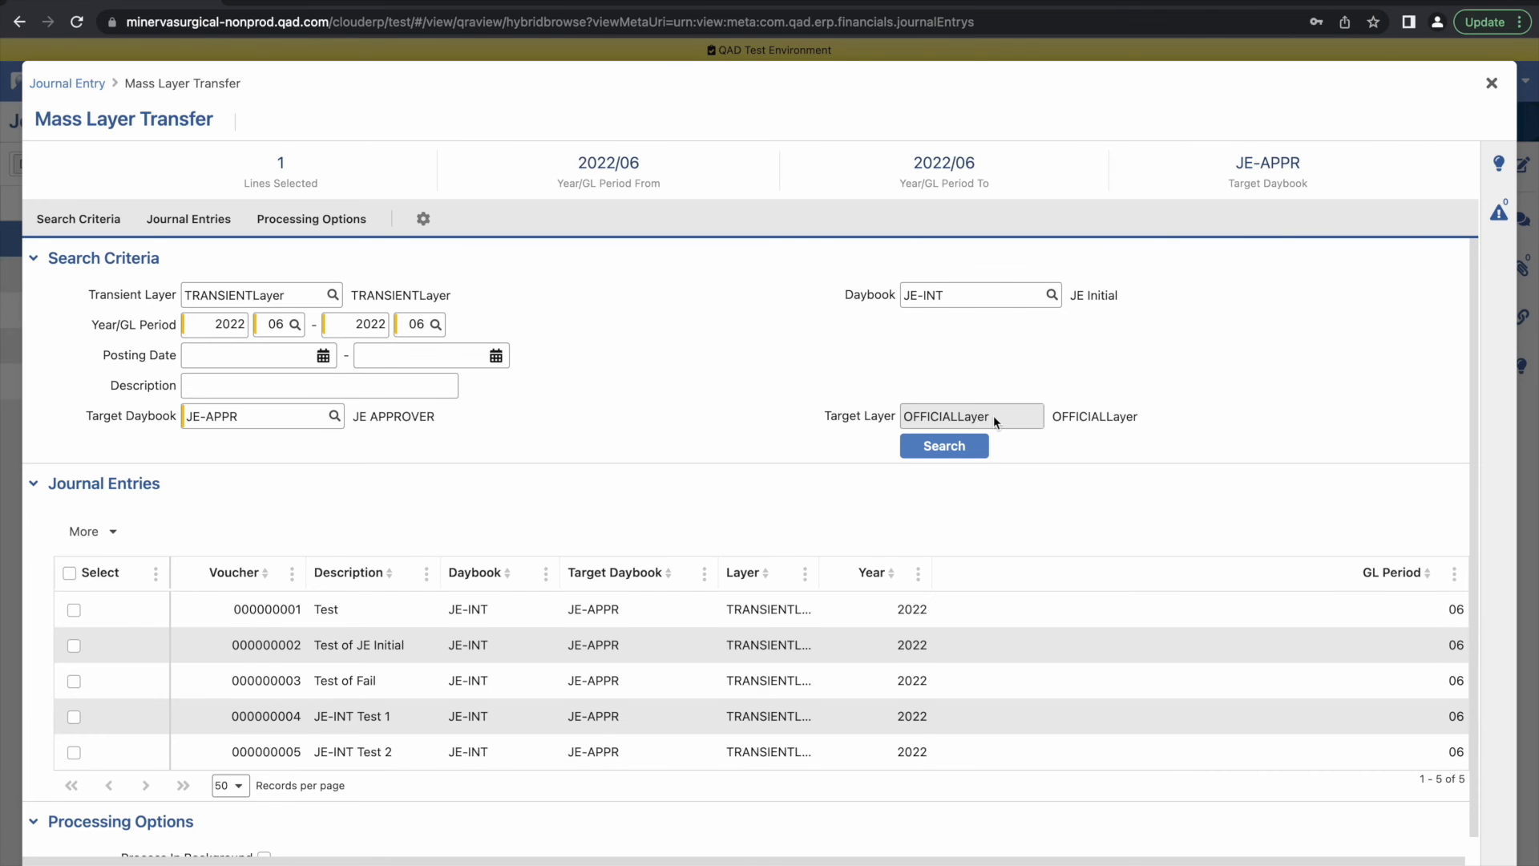
pyautogui.scroll(-1, 993, 415)
pyautogui.click(1432, 863)
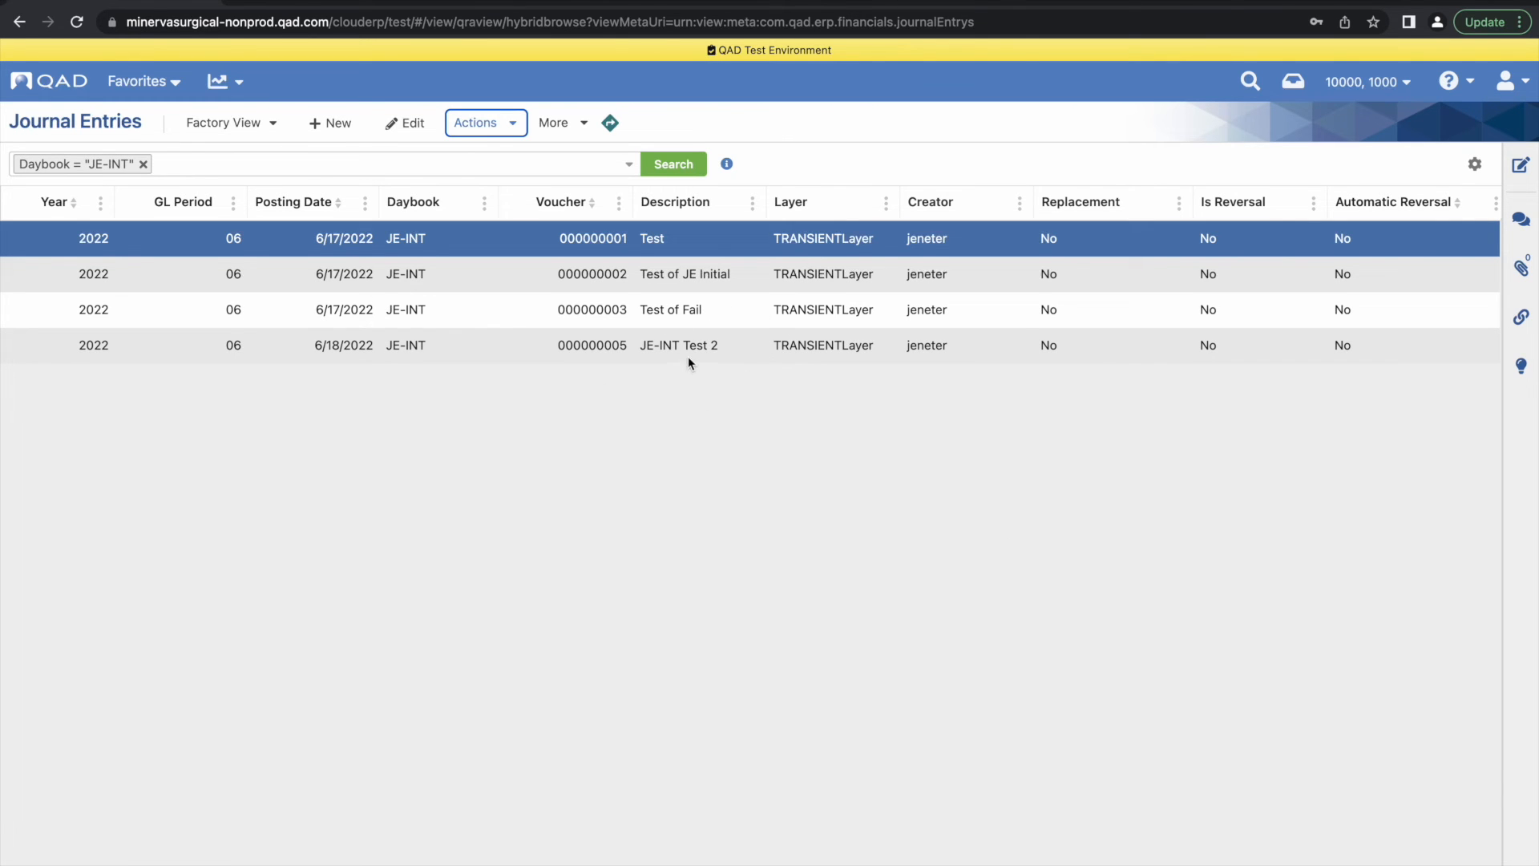
# Replace the list filter with a search for daybook JETDayB and select the entry with voucher 000000033
pyautogui.click(143, 164)
pyautogui.click(630, 164)
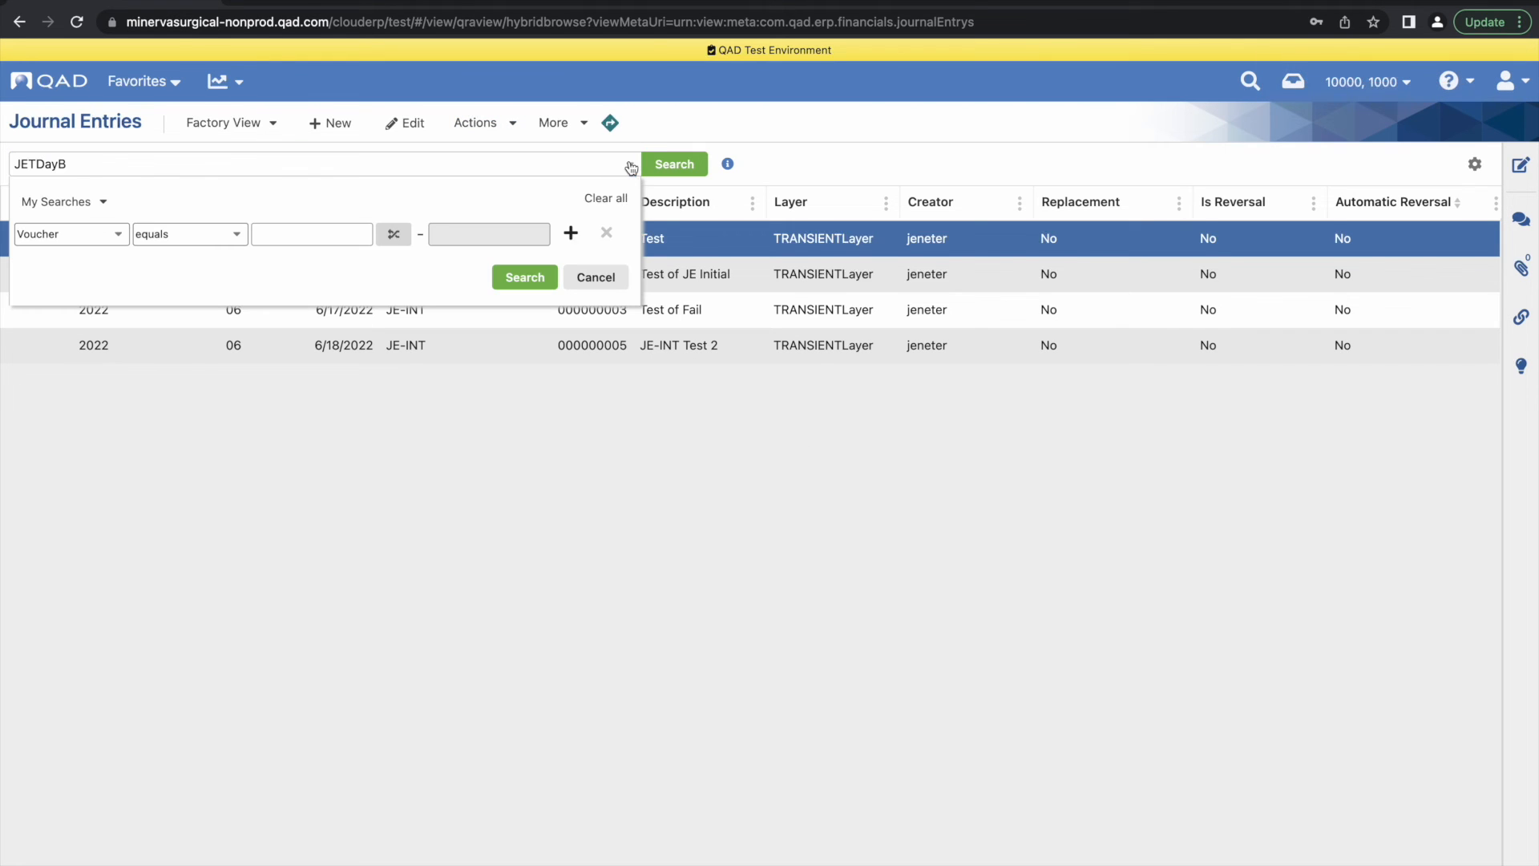
pyautogui.click(118, 233)
pyautogui.moveTo(199, 407); pyautogui.dragTo(193, 298)
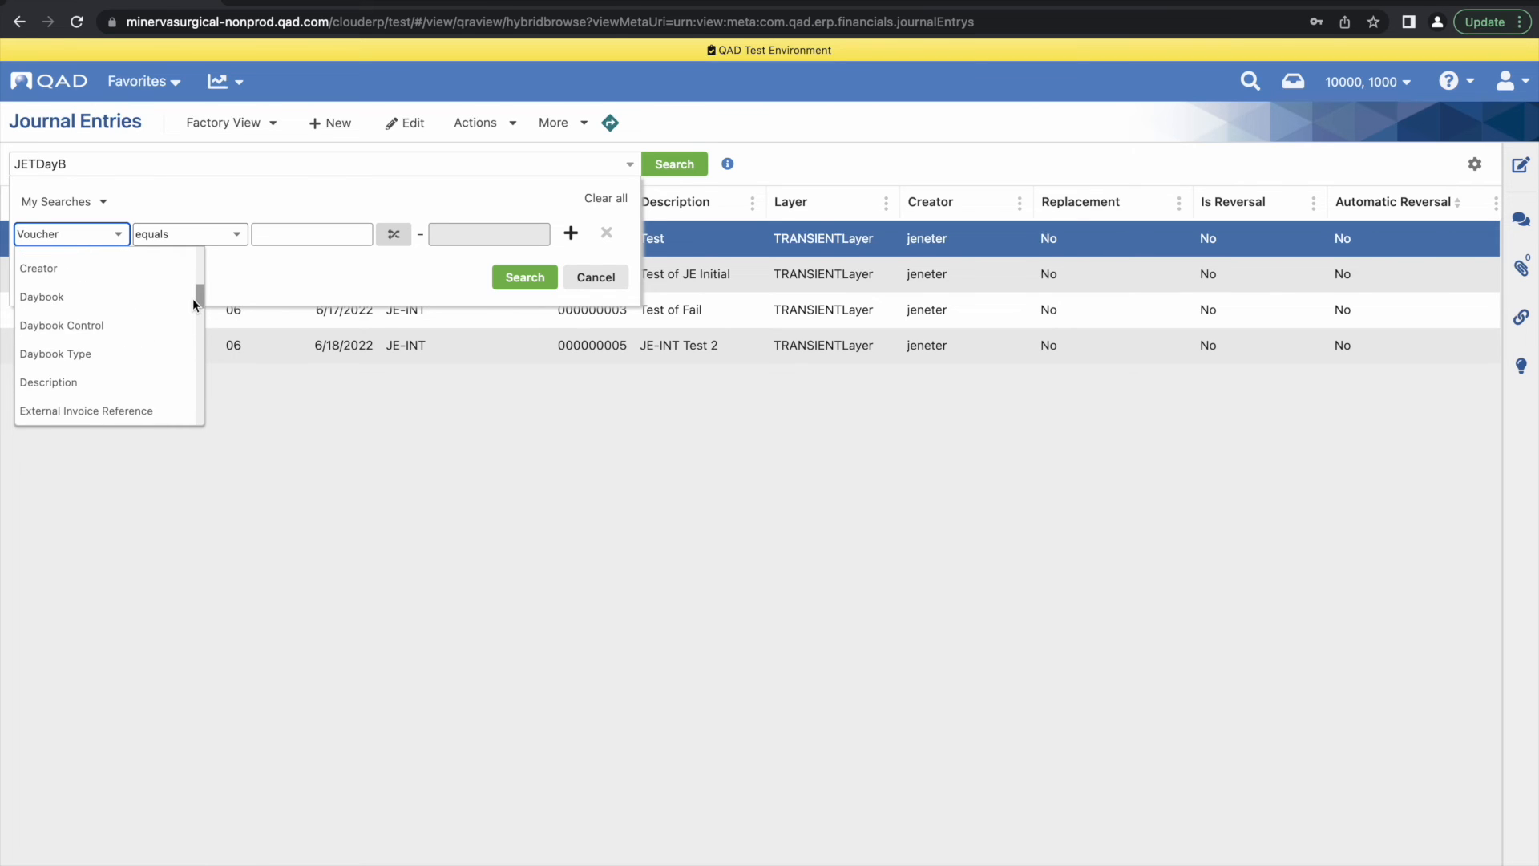
pyautogui.click(104, 291)
pyautogui.click(272, 234)
pyautogui.write('JETDay')
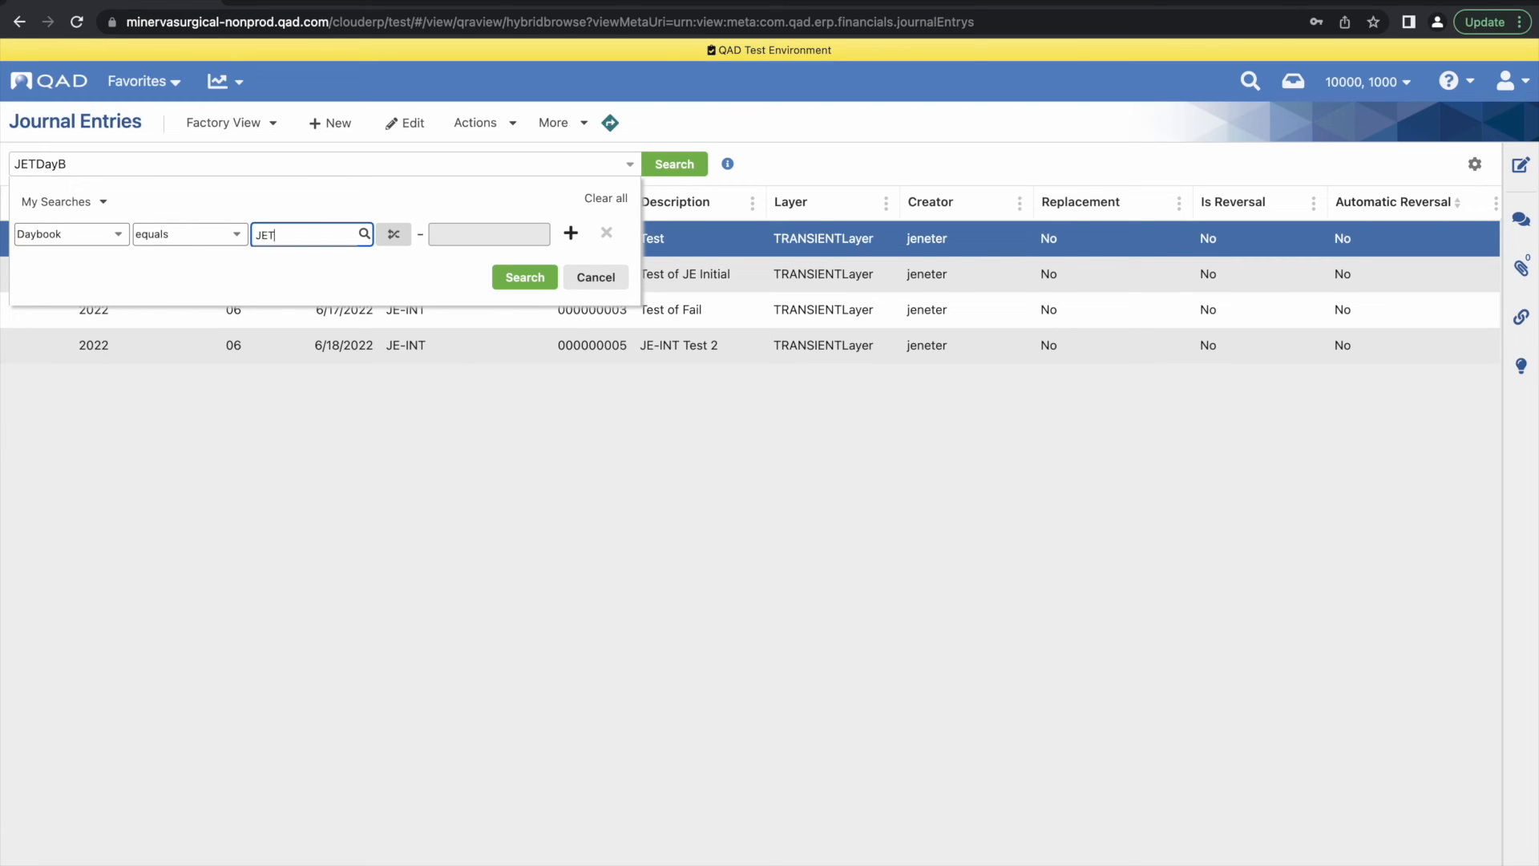
pyautogui.write('B')
pyautogui.click(523, 277)
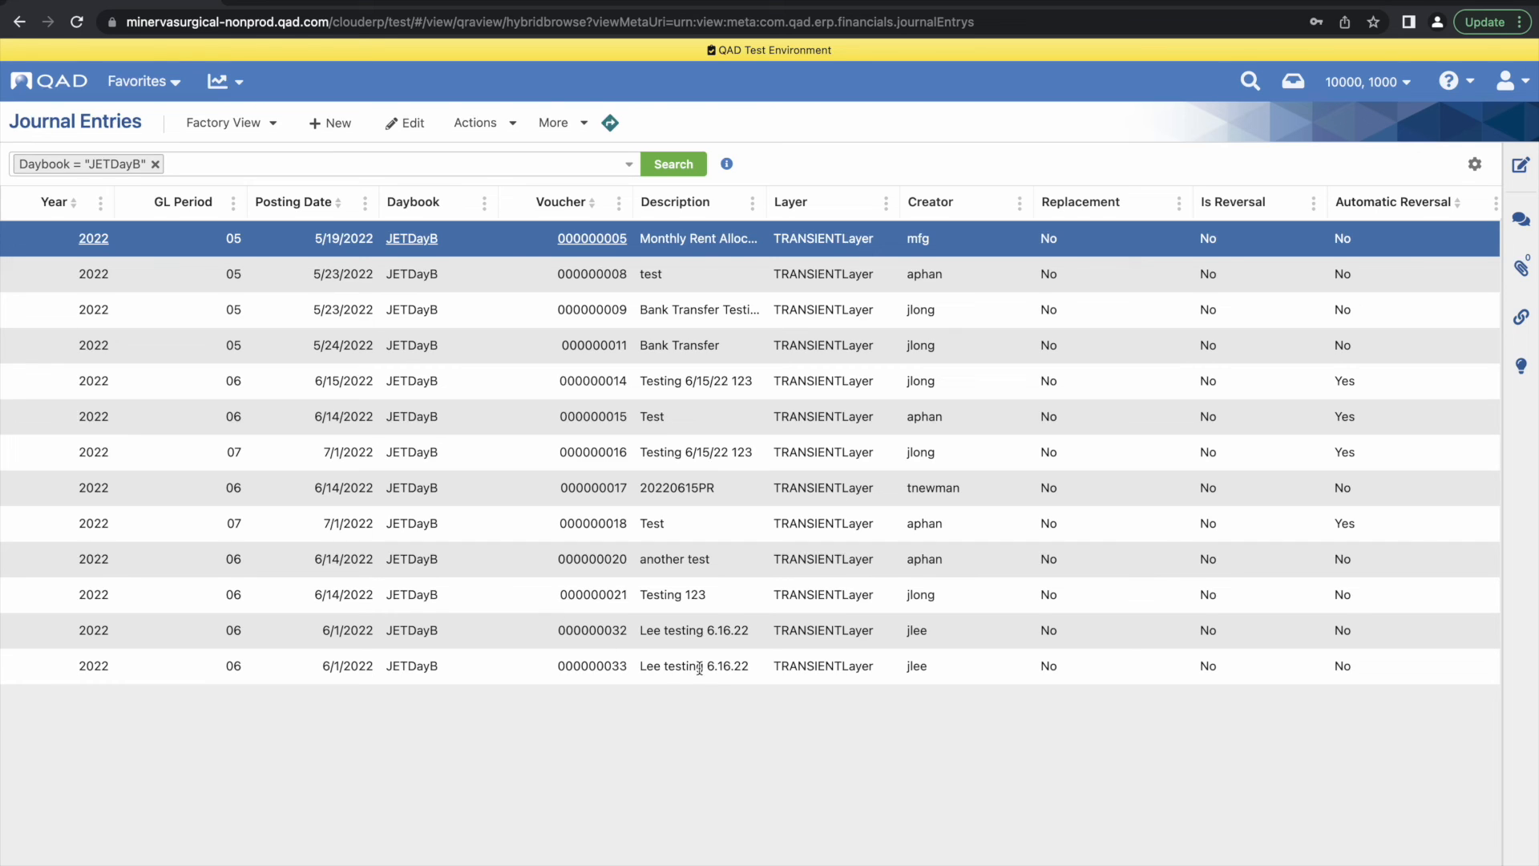
pyautogui.click(518, 675)
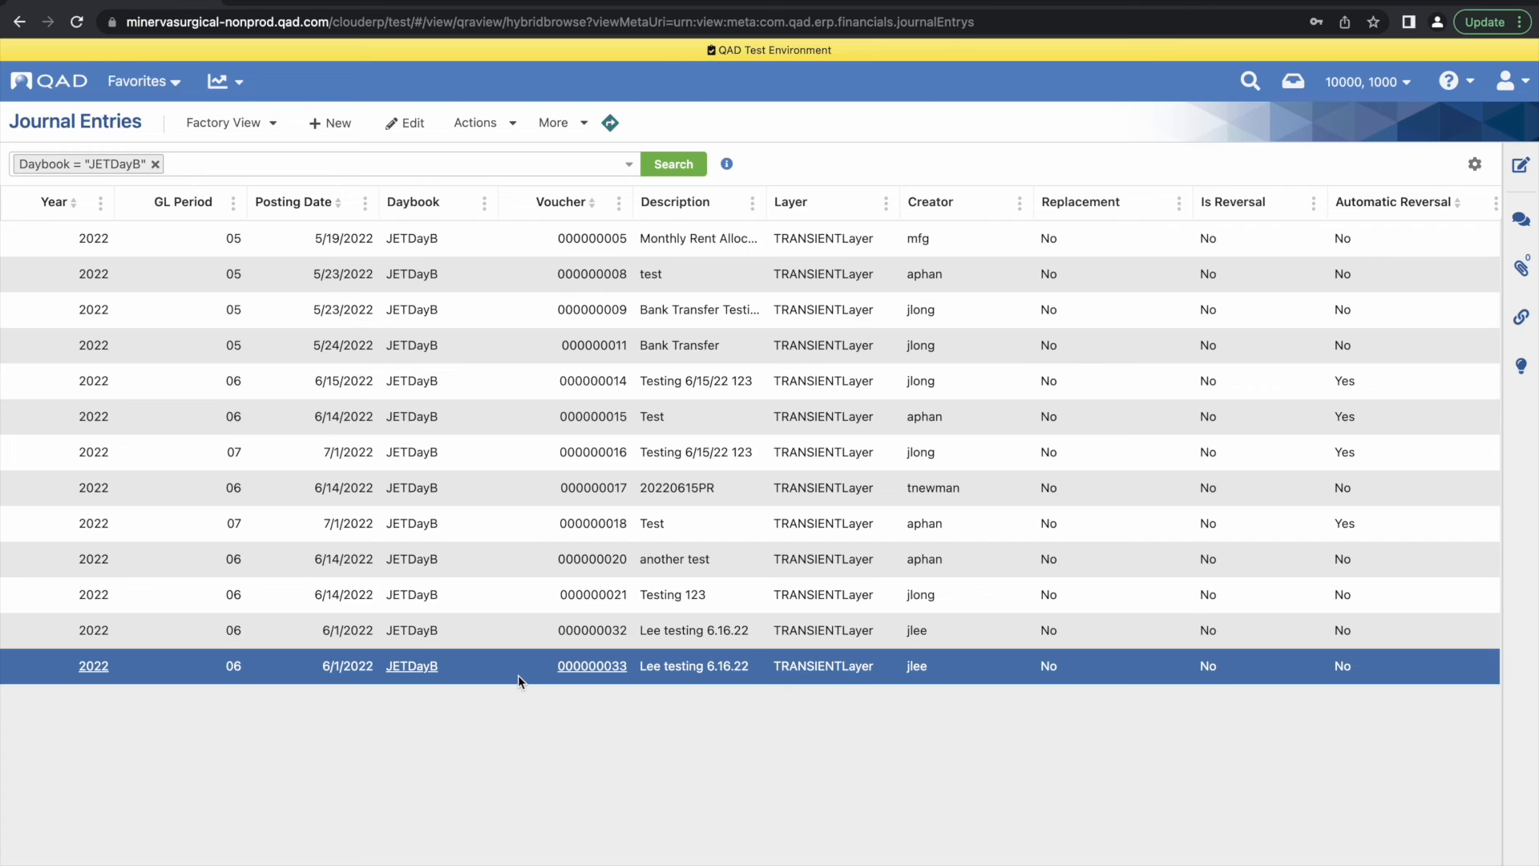
# Open Mass Layer Transfer for the journal entries with TRANSIENTLayer as the transient layer and set the source daybook to JETDAYB
pyautogui.click(508, 126)
pyautogui.click(505, 230)
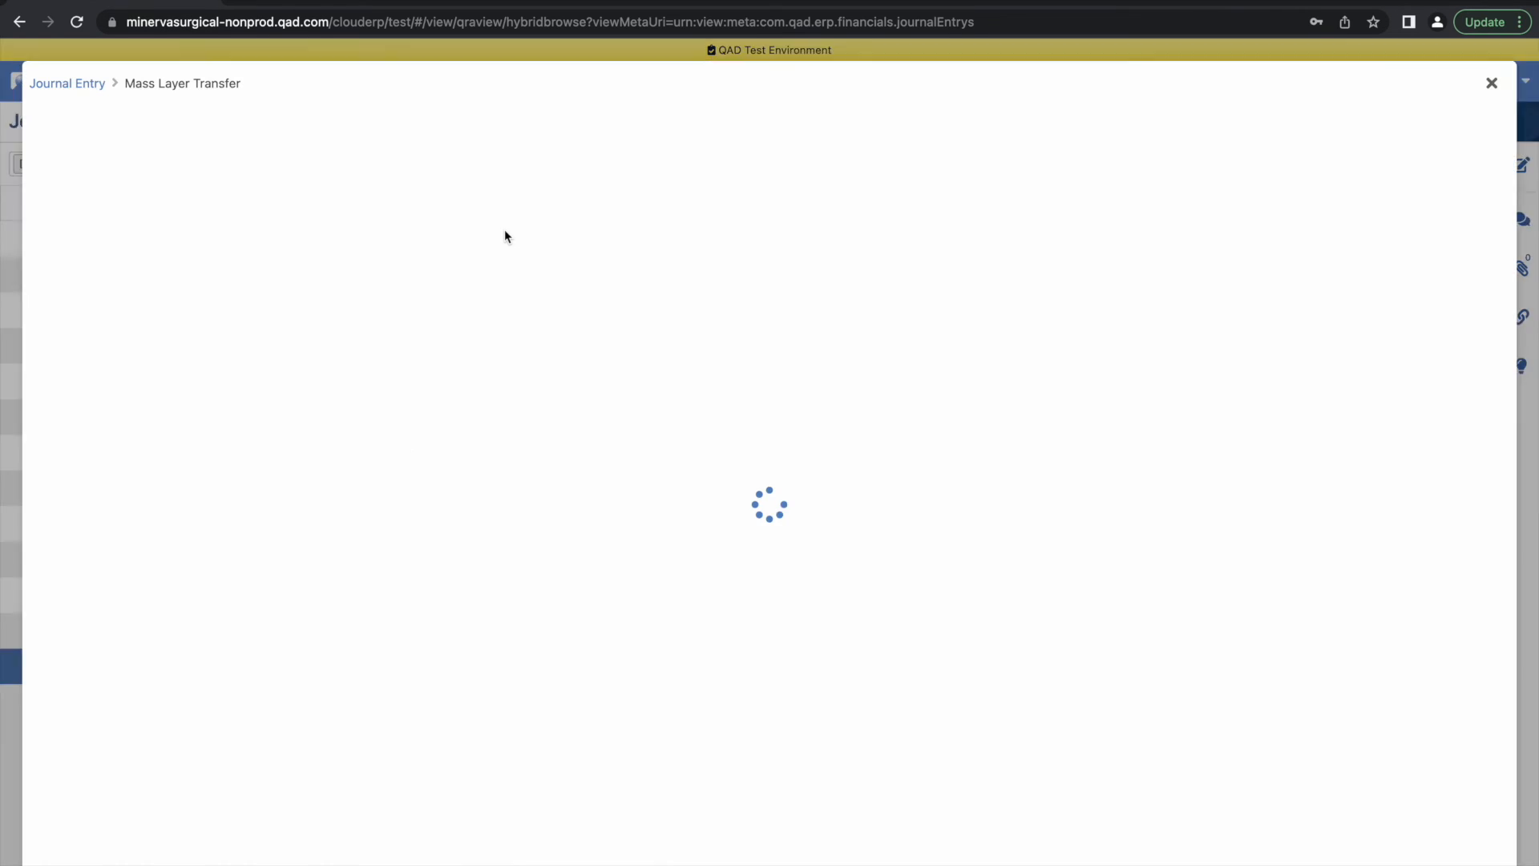
pyautogui.click(334, 295)
pyautogui.doubleClick(405, 332)
pyautogui.click(969, 295)
pyautogui.write('J')
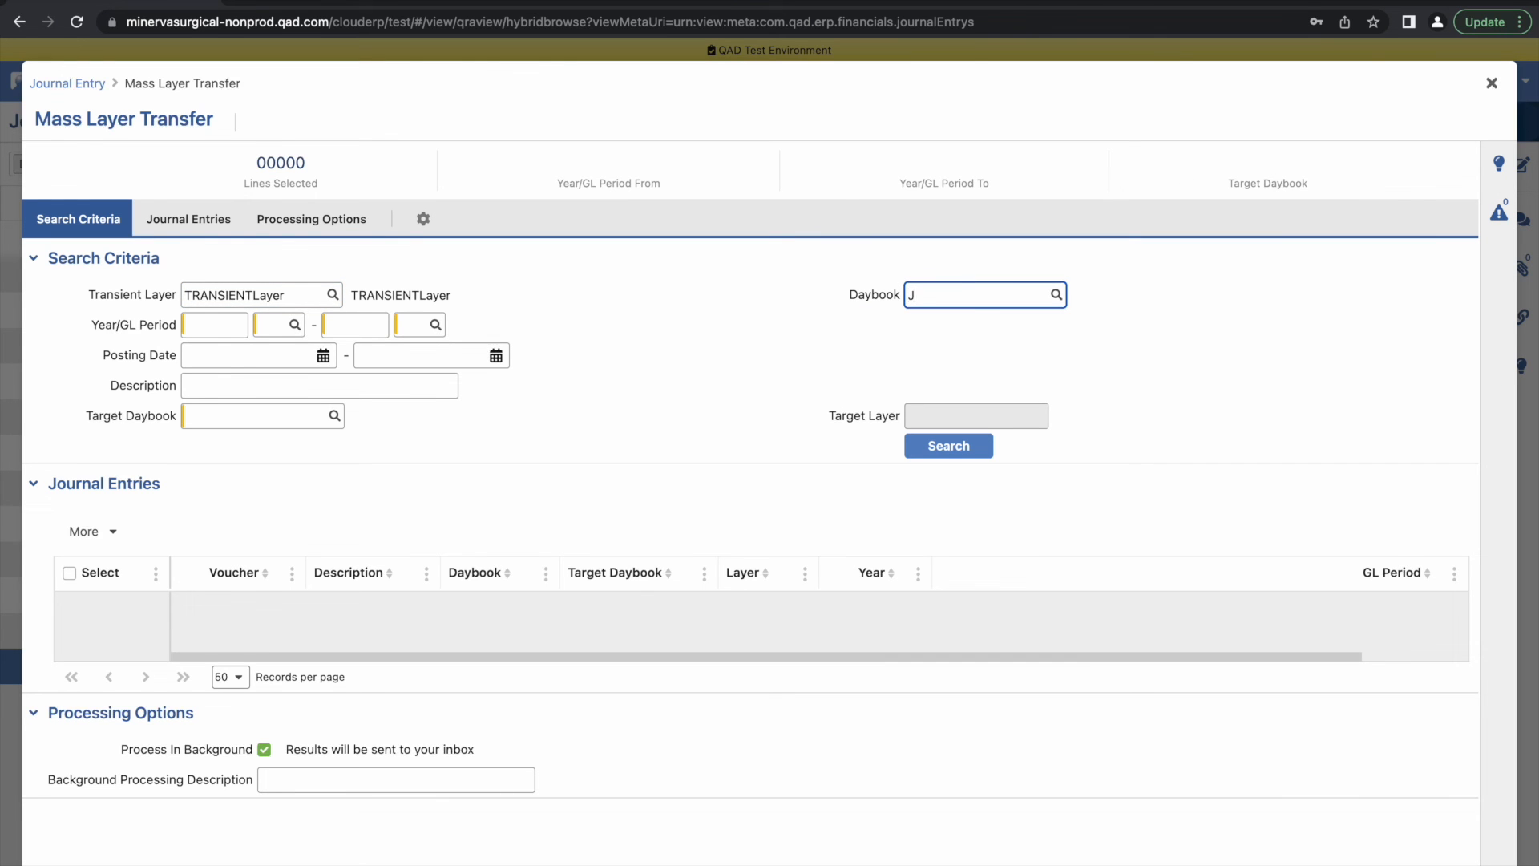
pyautogui.write('ETDAYB')
# Set the transfer's target daybook to JE-APPR
pyautogui.click(276, 418)
pyautogui.write('JE')
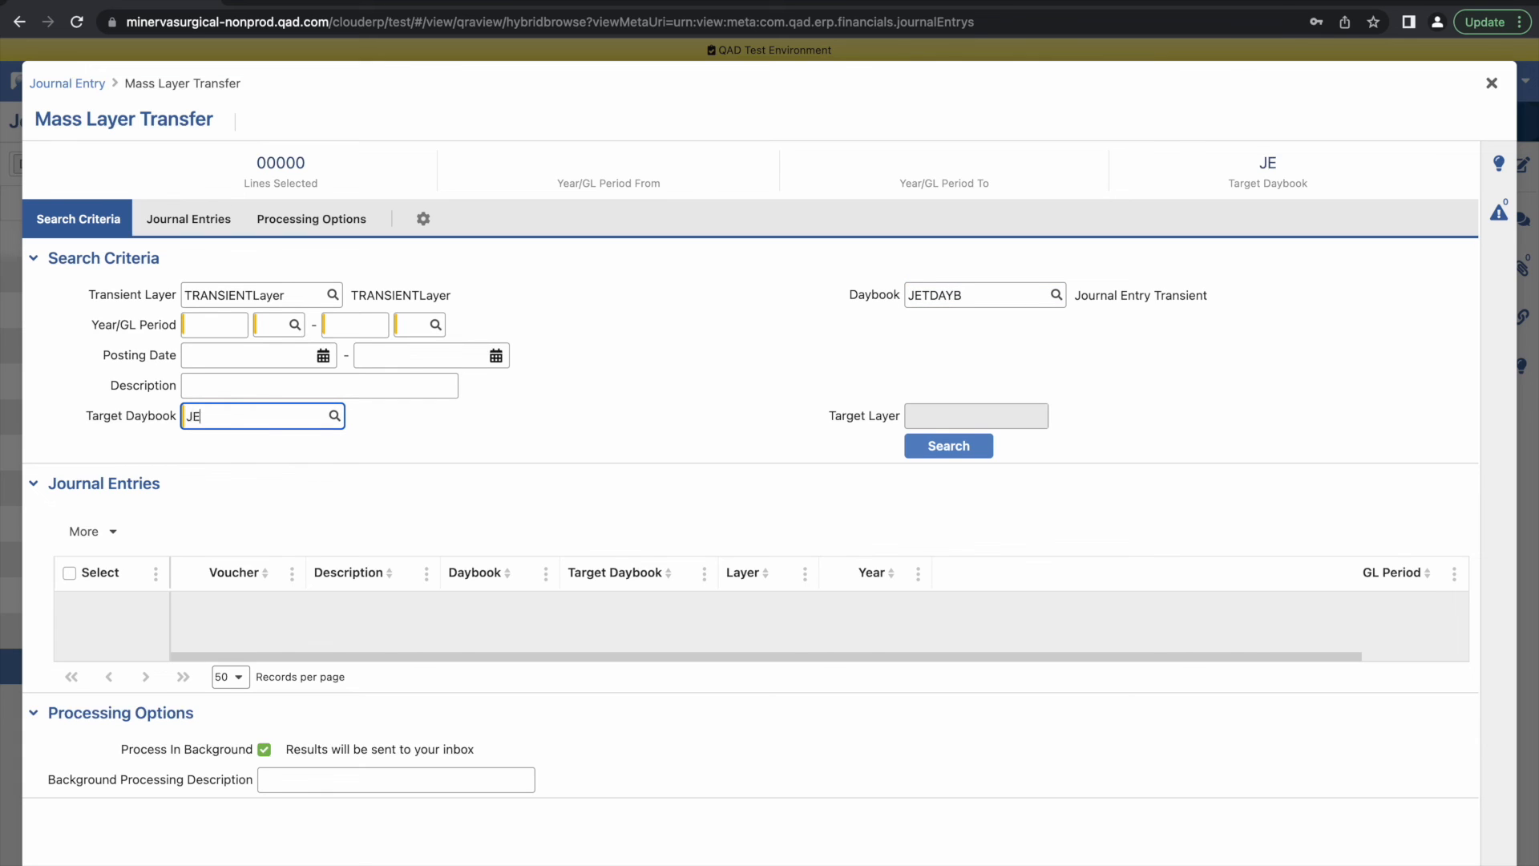
pyautogui.write('-APPR')
pyautogui.press('Tab')
# Set the Year/GL Period range from 2022/06 to 2022/06 and search for the JETDAYB entries to transfer
pyautogui.write('2022')
pyautogui.press('Tab')
pyautogui.write('06')
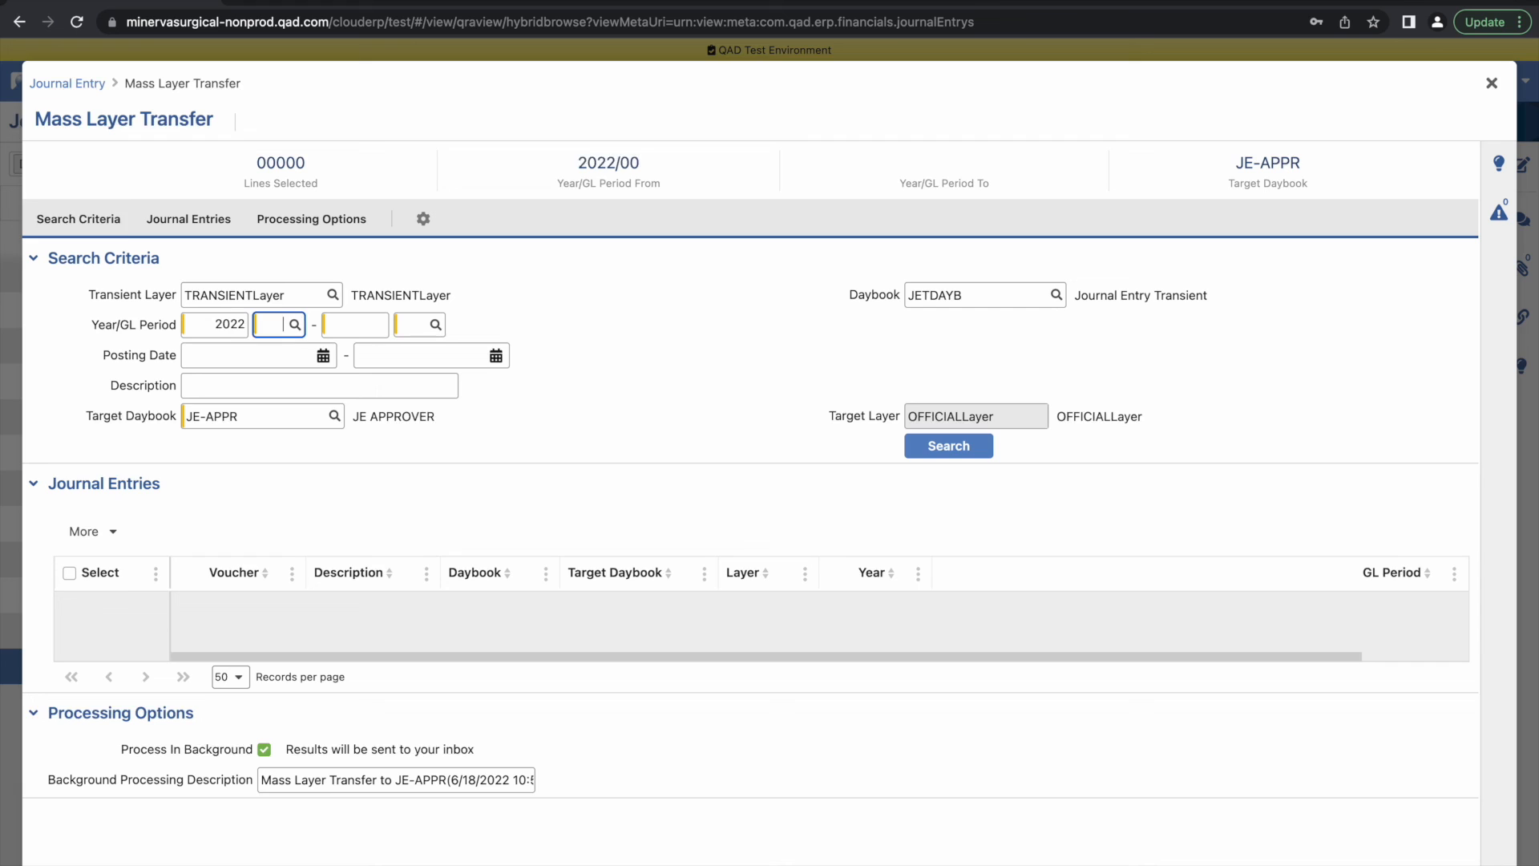
pyautogui.press('Tab')
pyautogui.write('2022')
pyautogui.press('Tab')
pyautogui.write('6')
pyautogui.click(947, 445)
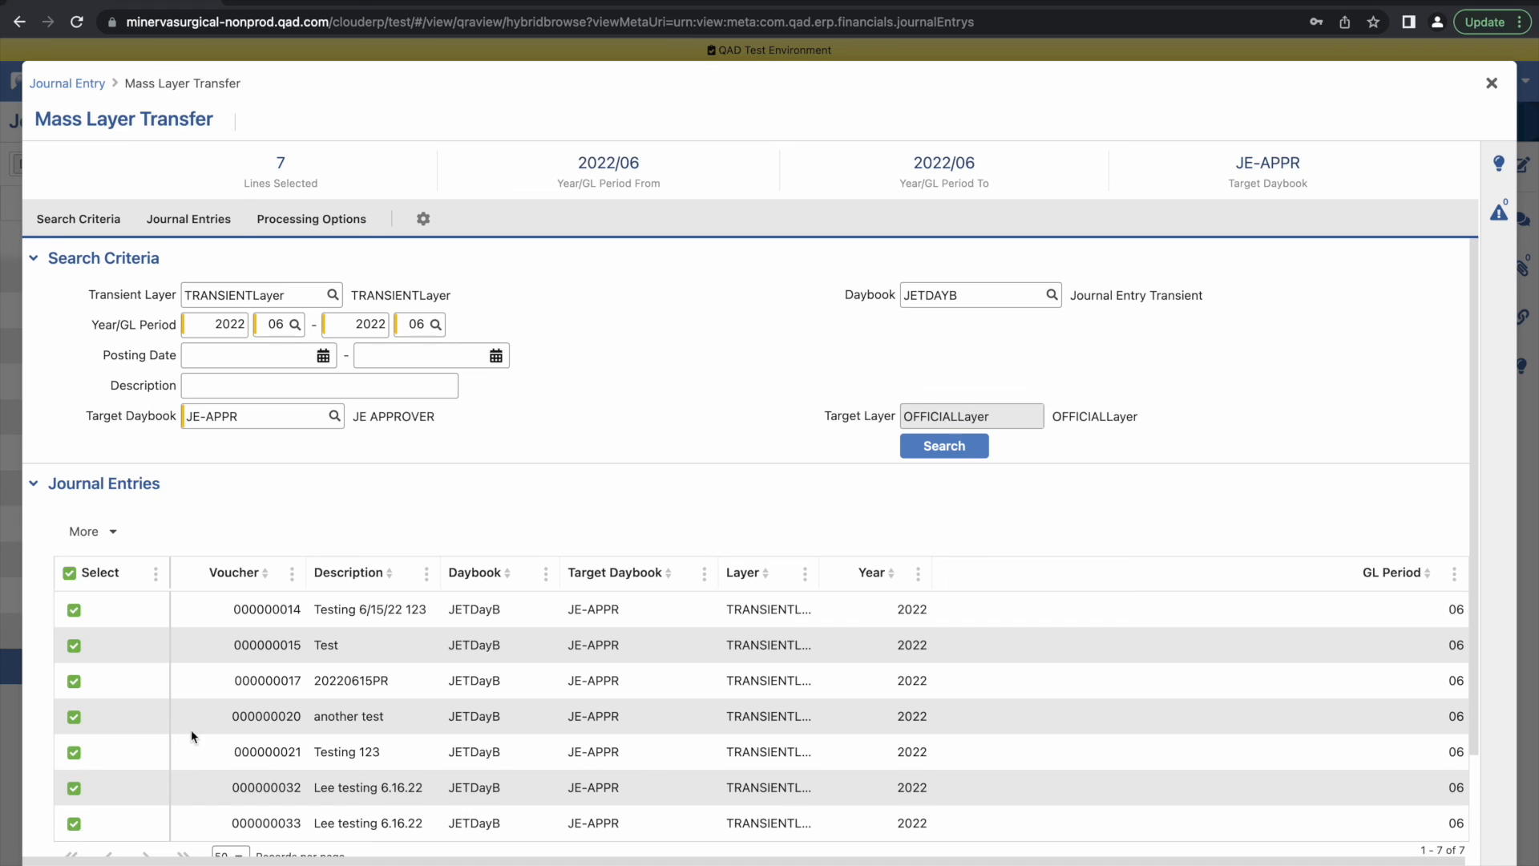
# Try to transfer only the entry with voucher 000000032 with background processing turned off, then close Mass Layer Transfer
pyautogui.click(70, 574)
pyautogui.click(74, 787)
pyautogui.scroll(-2, 491, 692)
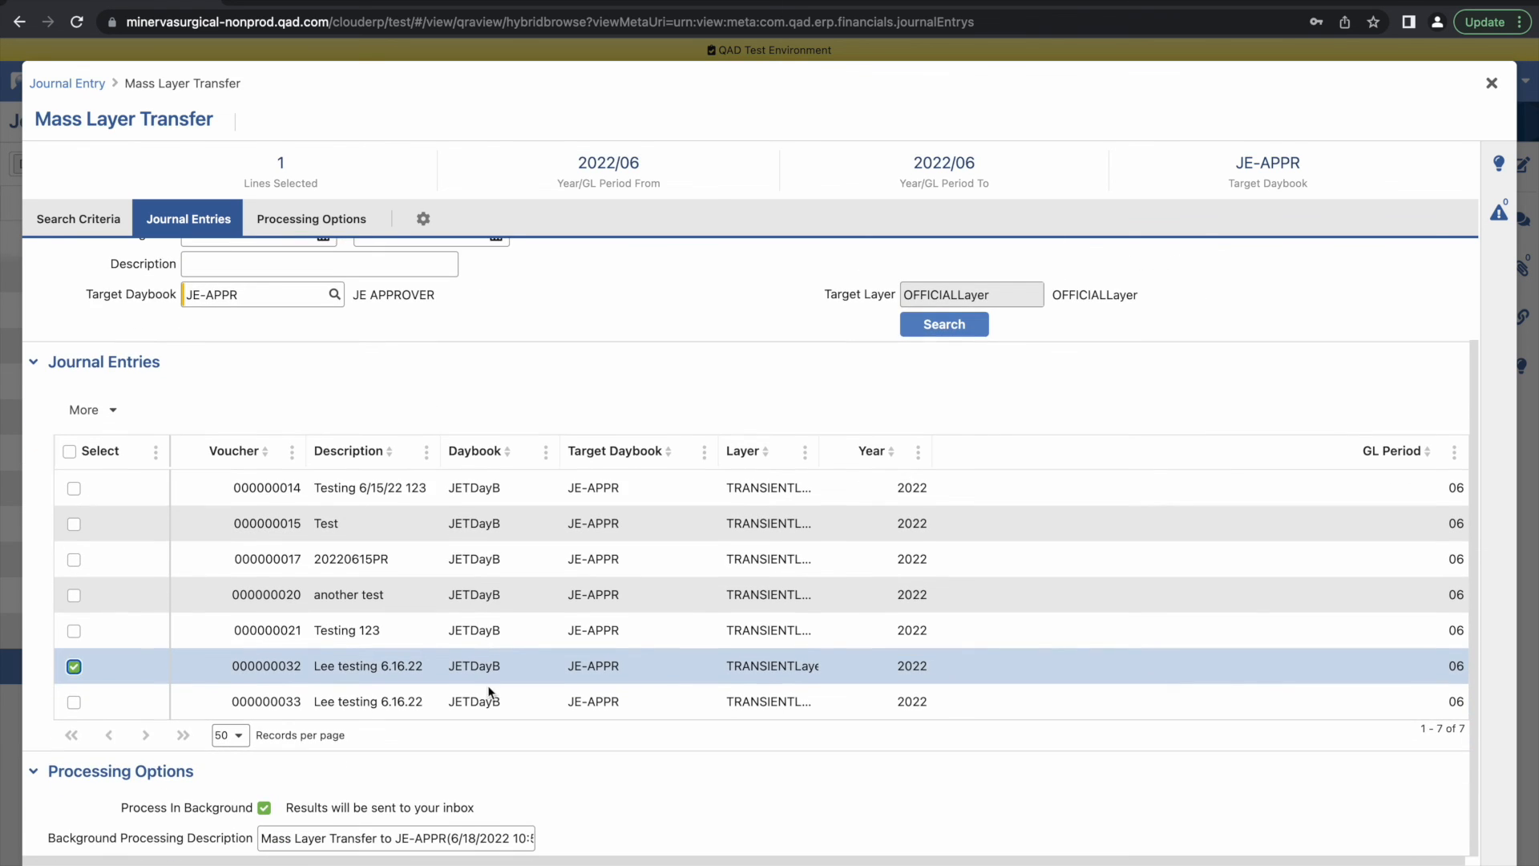
pyautogui.click(266, 808)
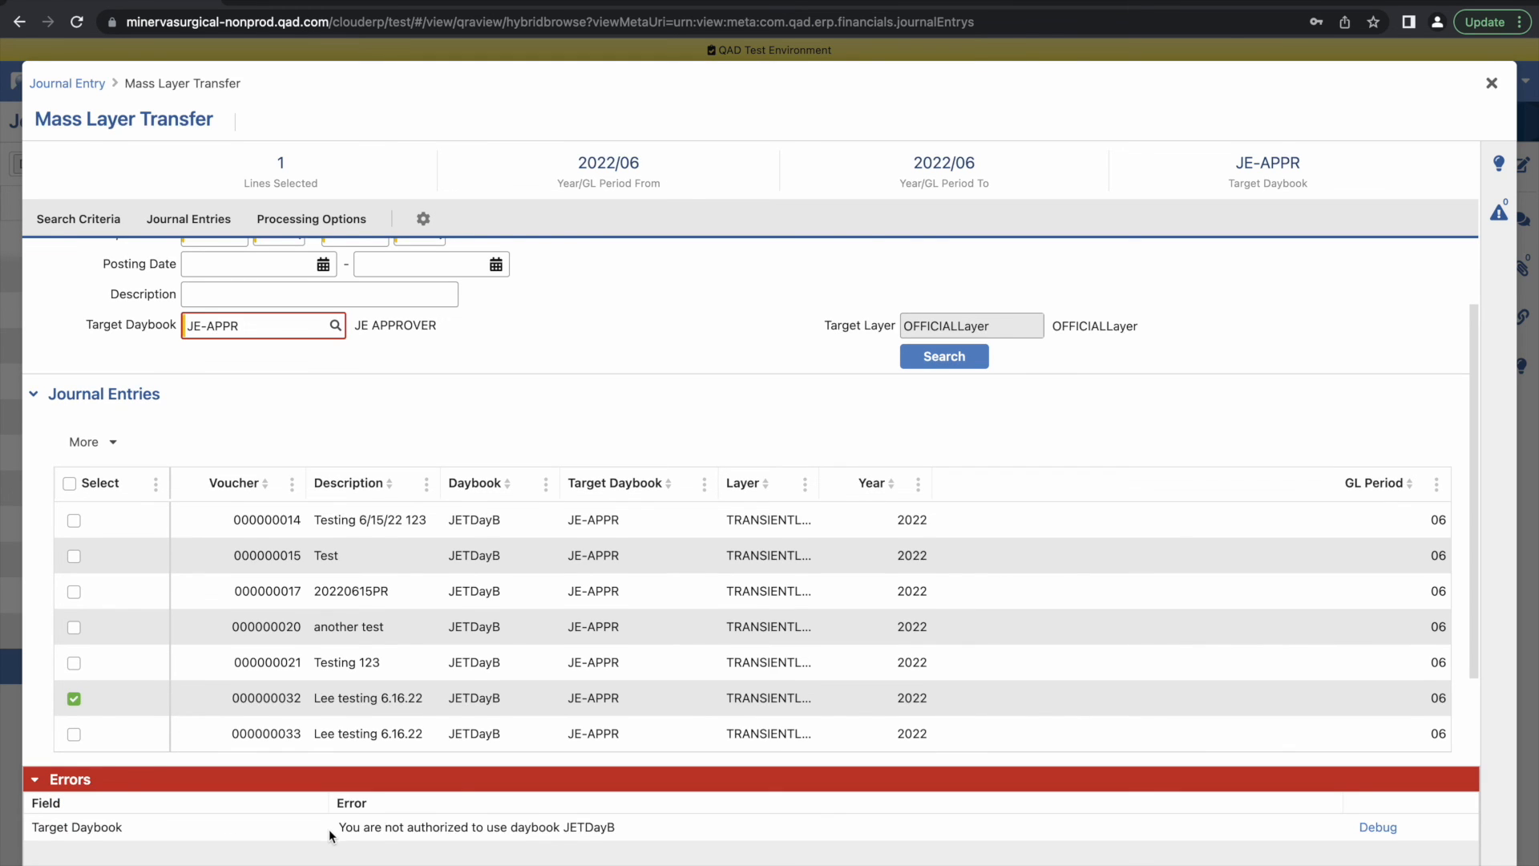
pyautogui.moveTo(332, 834); pyautogui.dragTo(559, 834)
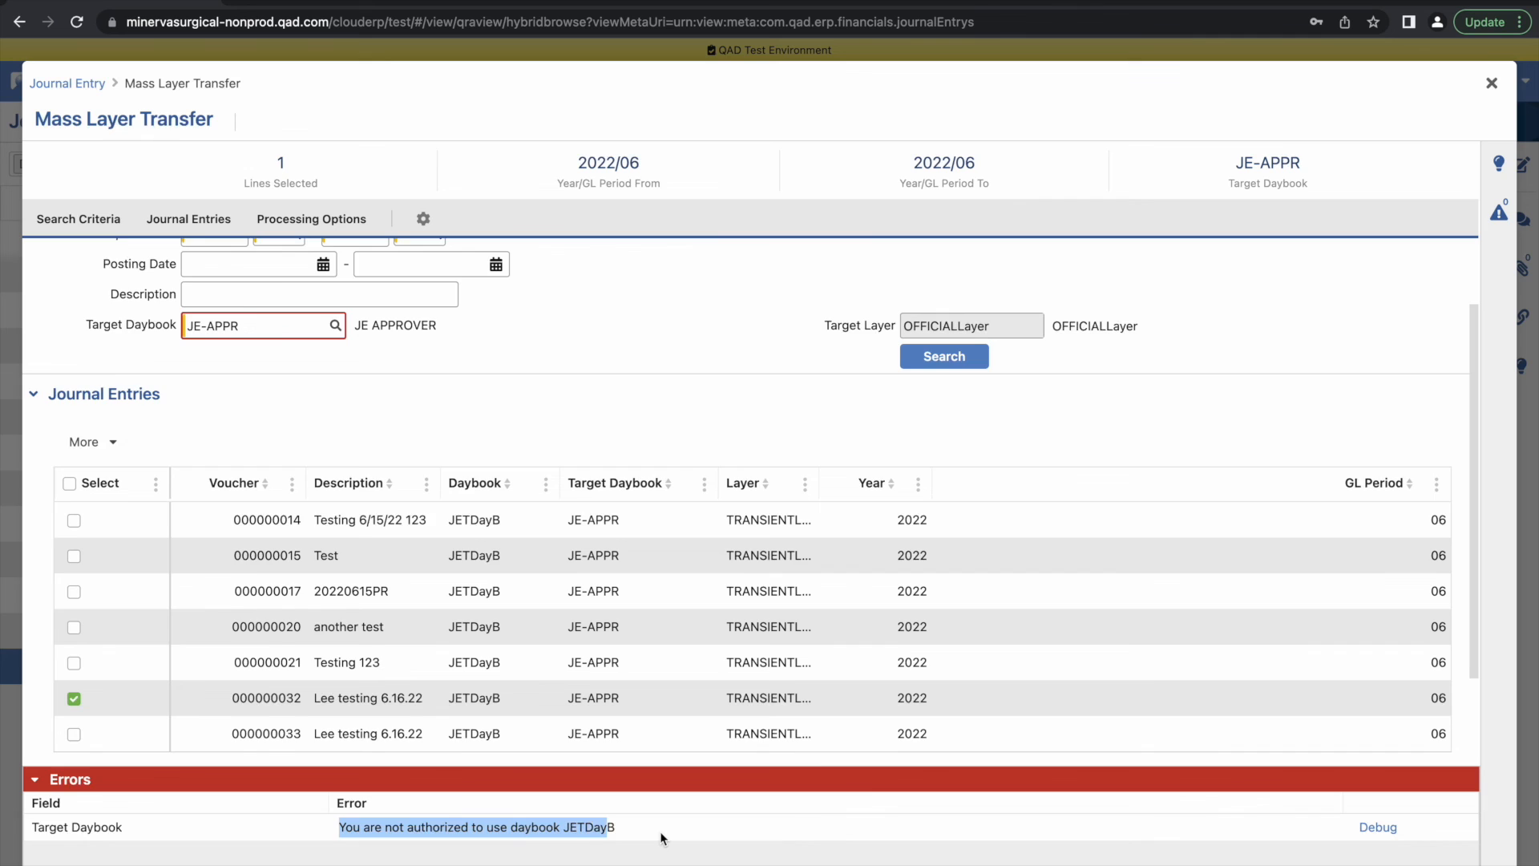
pyautogui.click(661, 831)
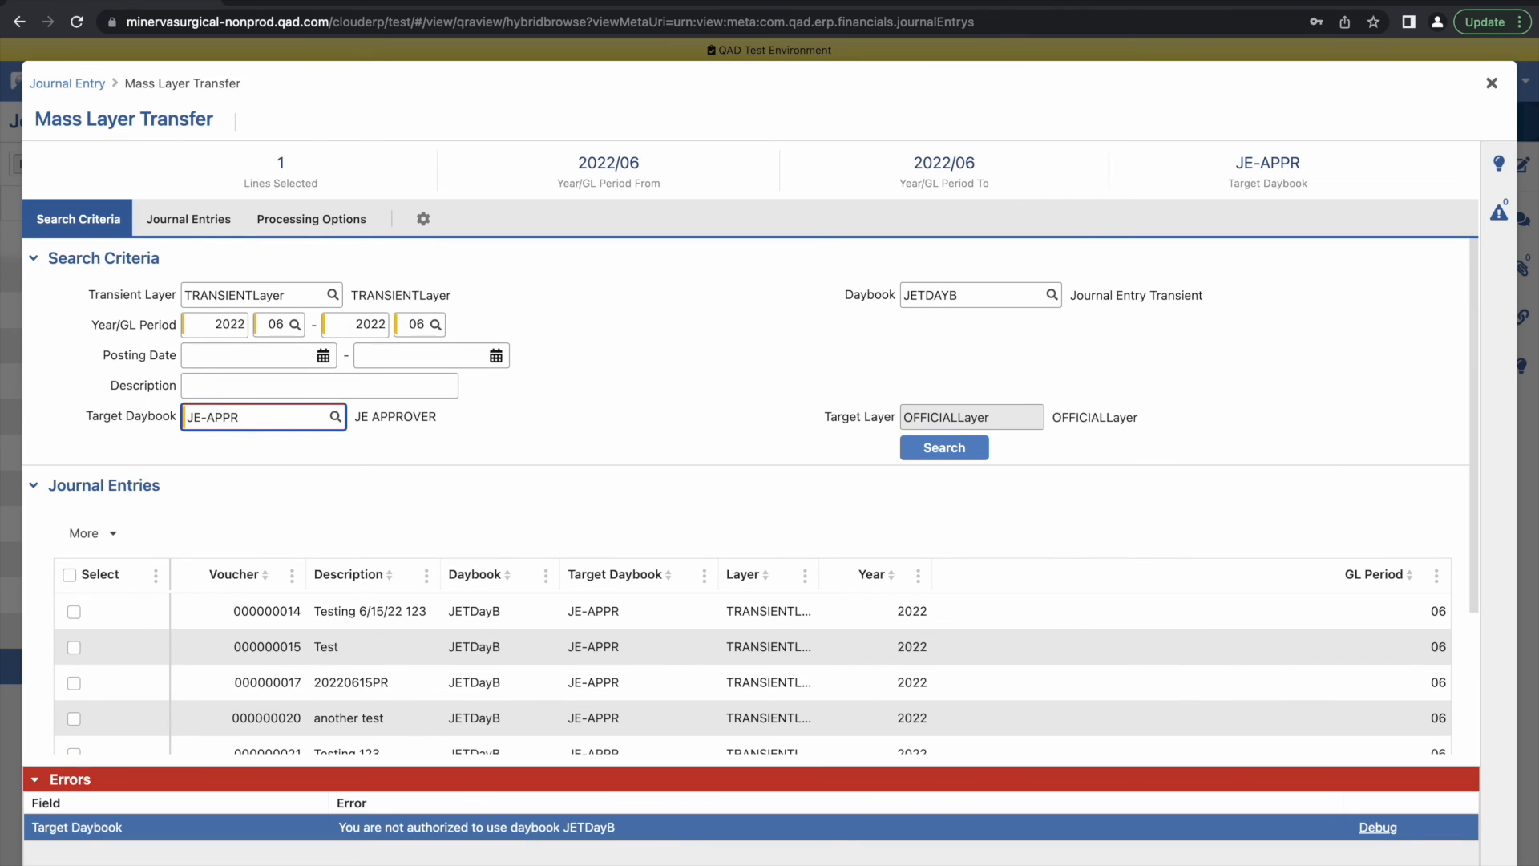
pyautogui.click(1492, 83)
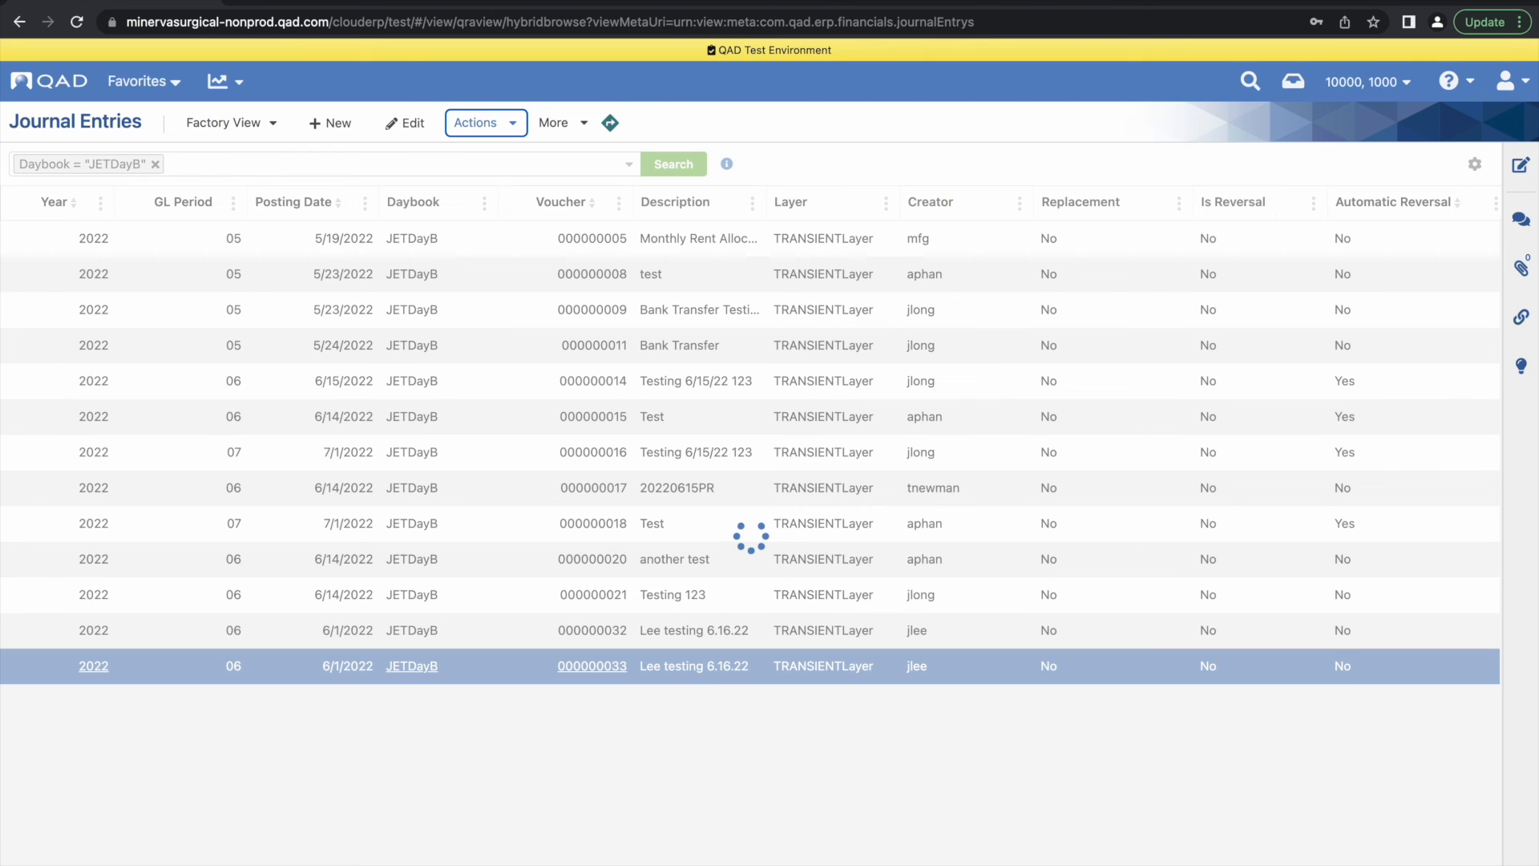